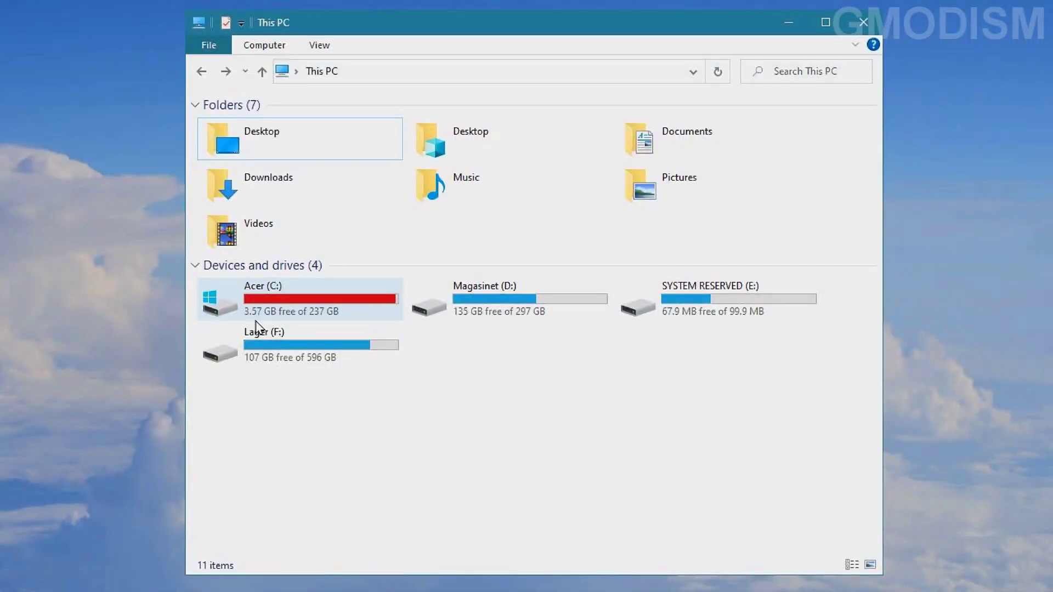
- Permanently delete all files in the Downloads folder and return to This PC
double_click(284, 196)
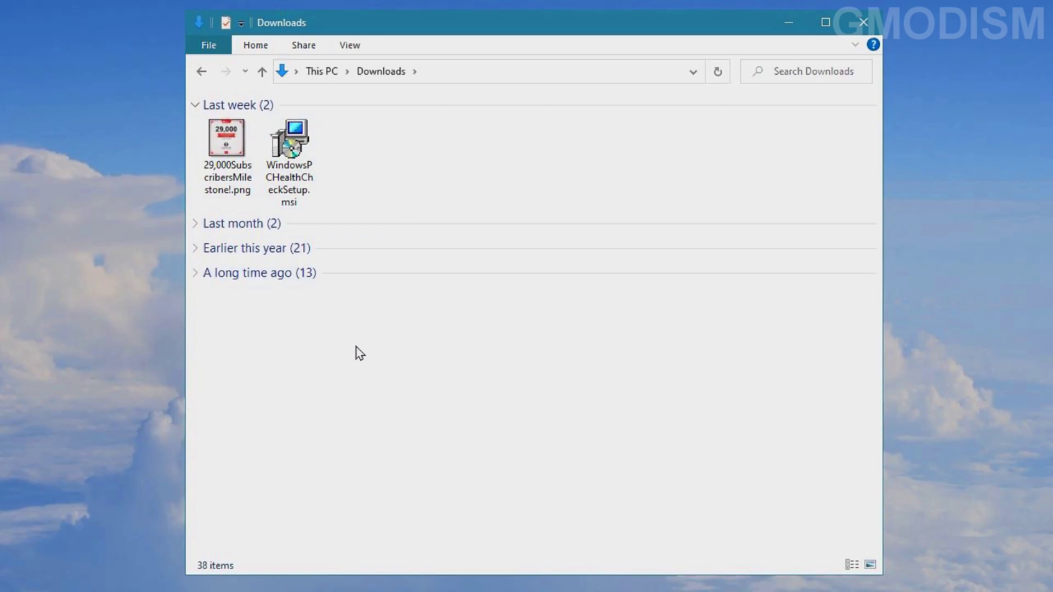
key("ctrl+a")
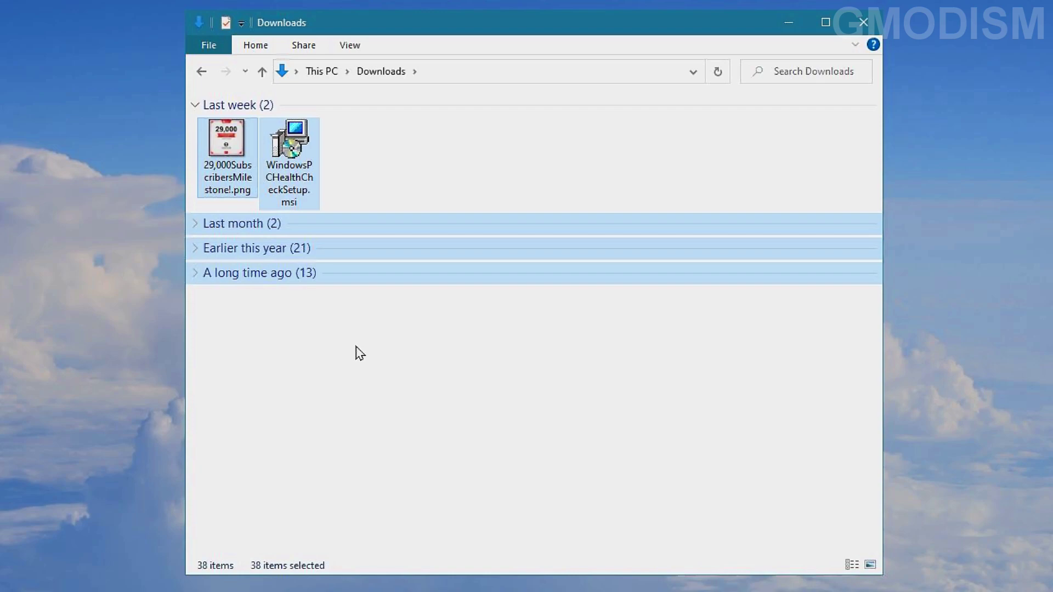
key("shift+Delete")
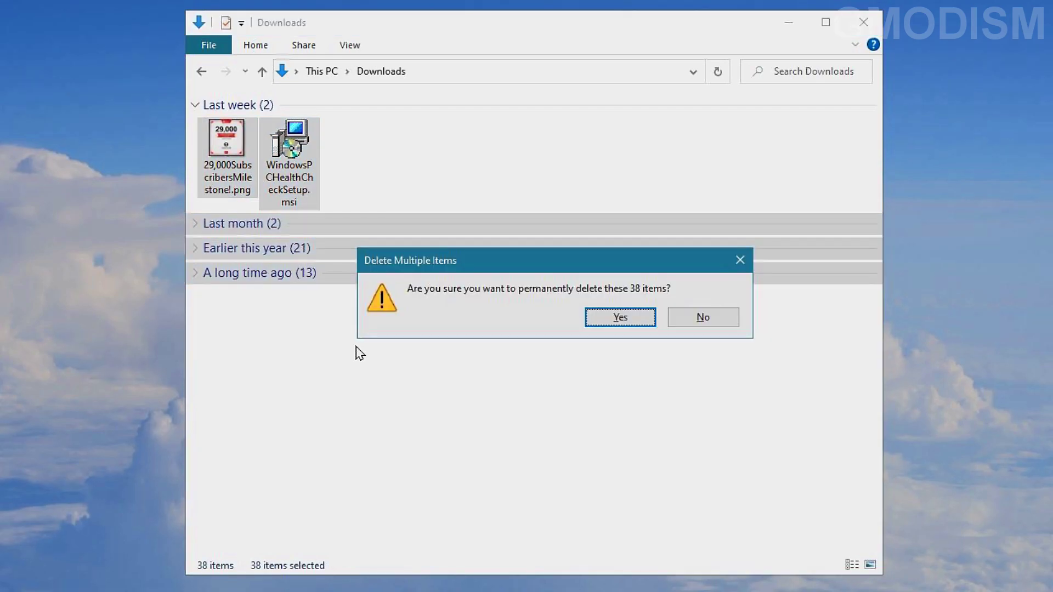
left_click(619, 318)
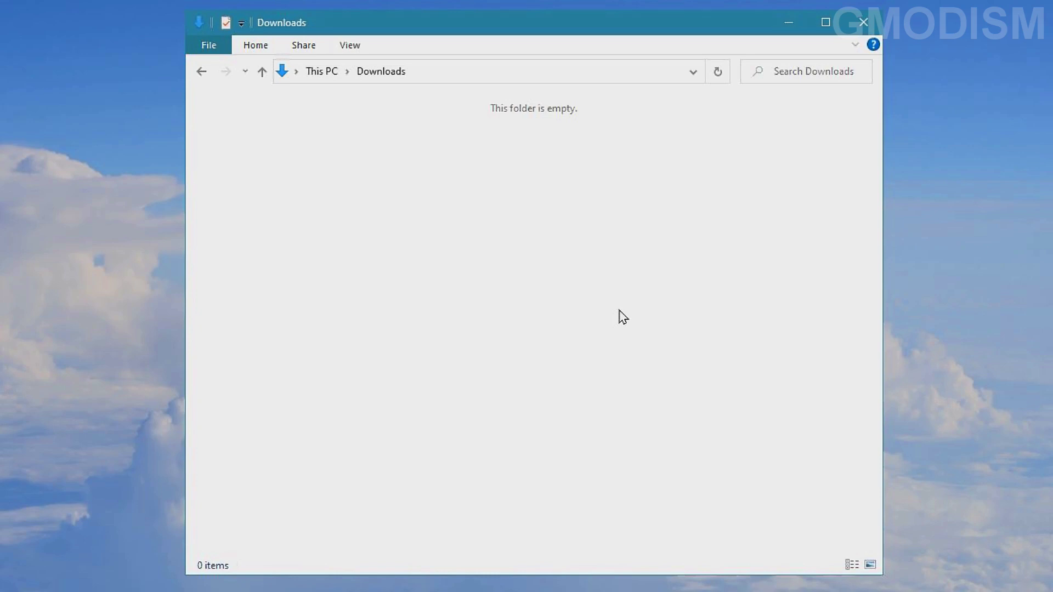
key("alt+Up")
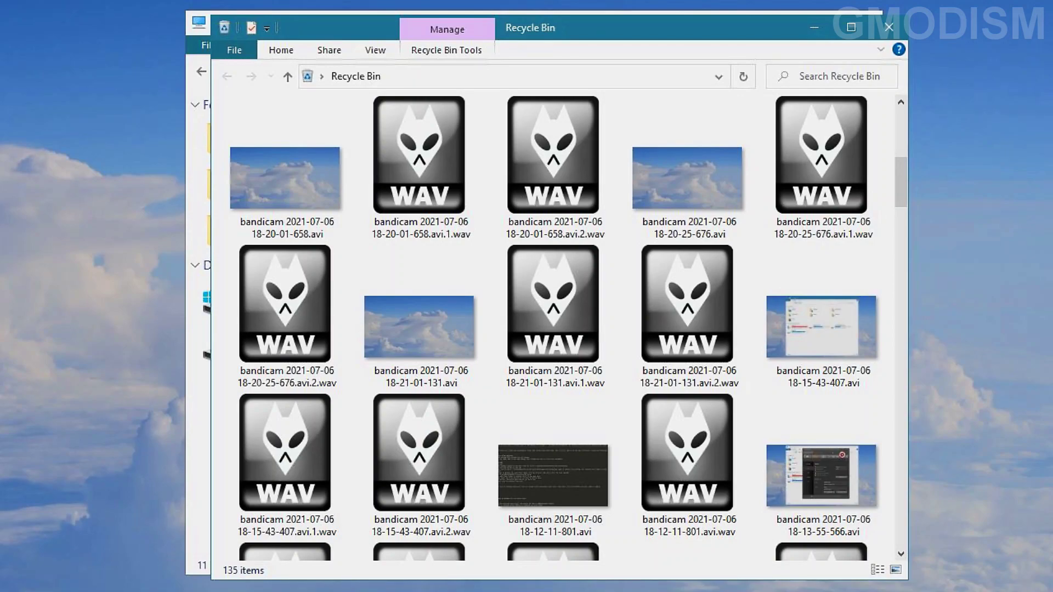
- Permanently delete all items in the Recycle Bin
left_click(500, 159)
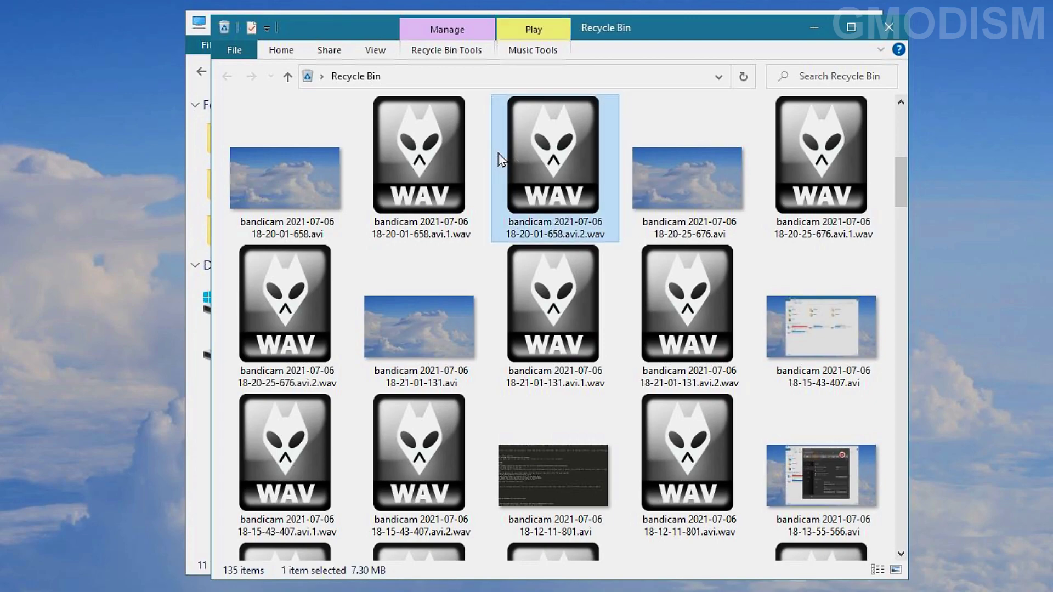
key("ctrl+a")
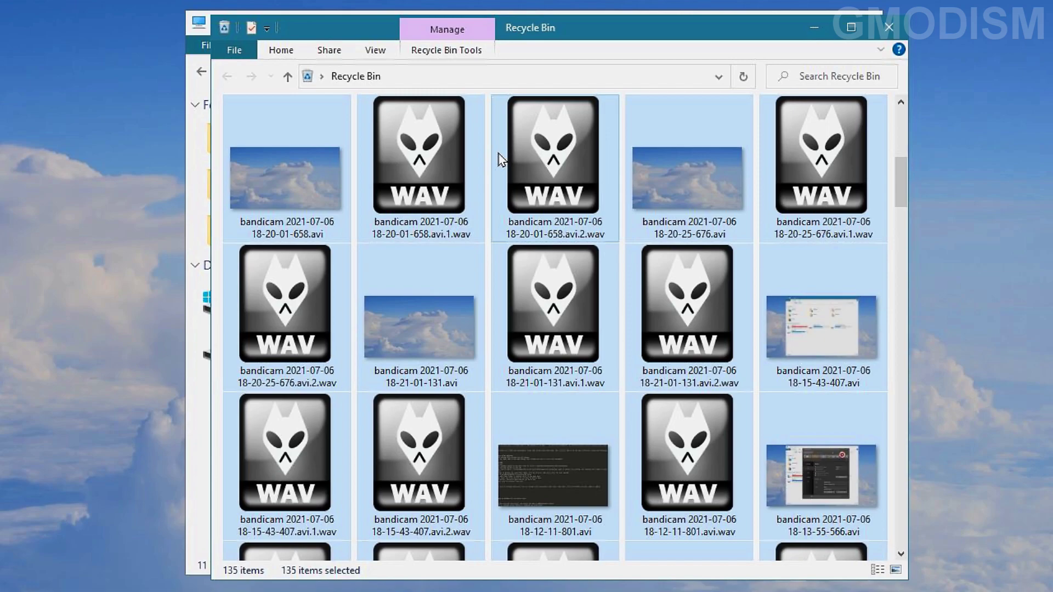
key("Delete")
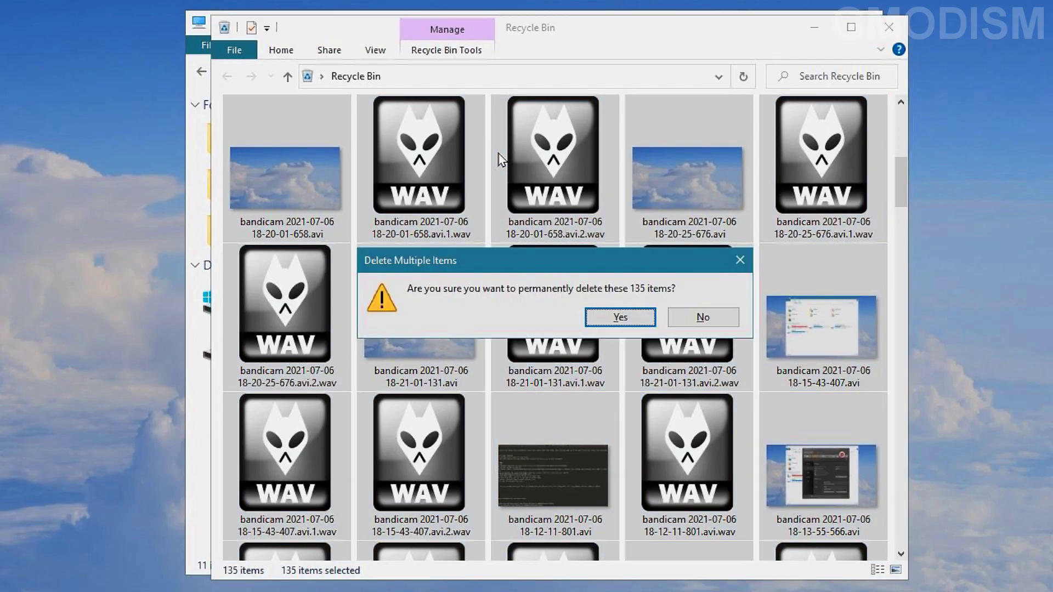
left_click(639, 321)
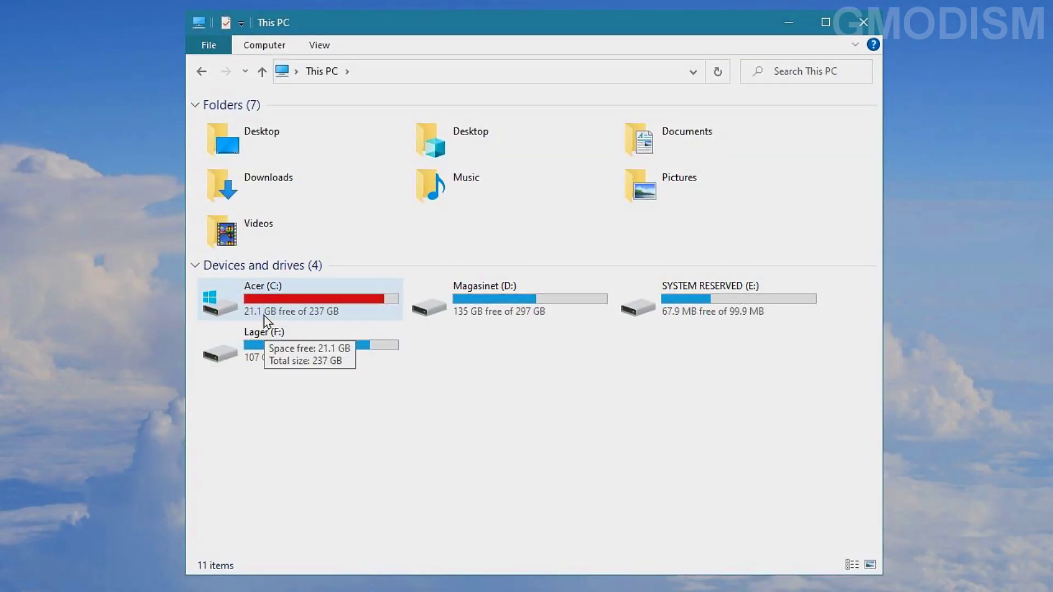
- Start Disk Cleanup for the Acer (C:) drive from its properties and extend it to system files
left_click(925, 368)
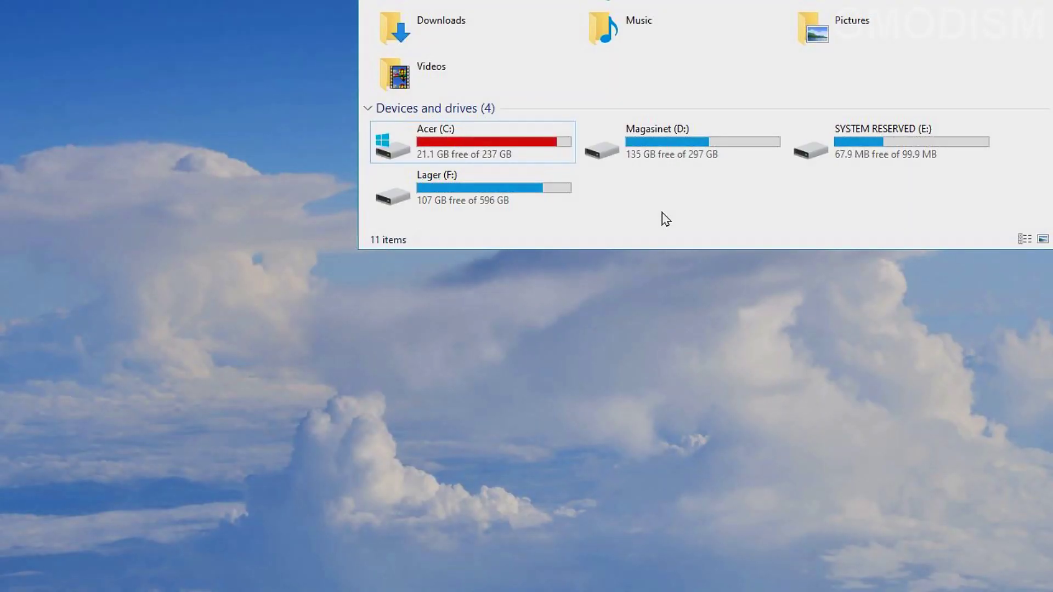
right_click(448, 142)
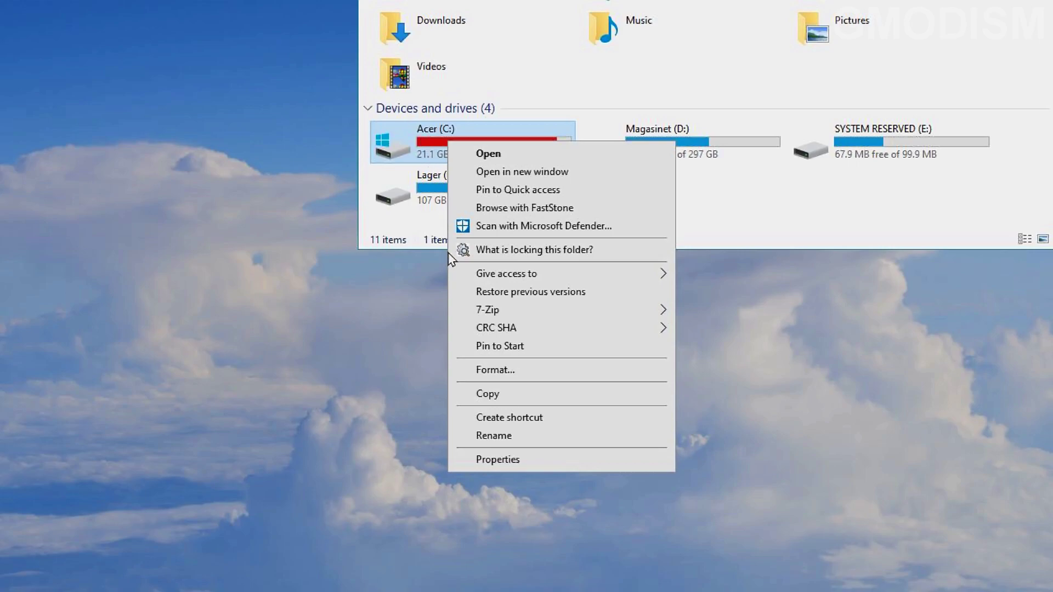
left_click(497, 461)
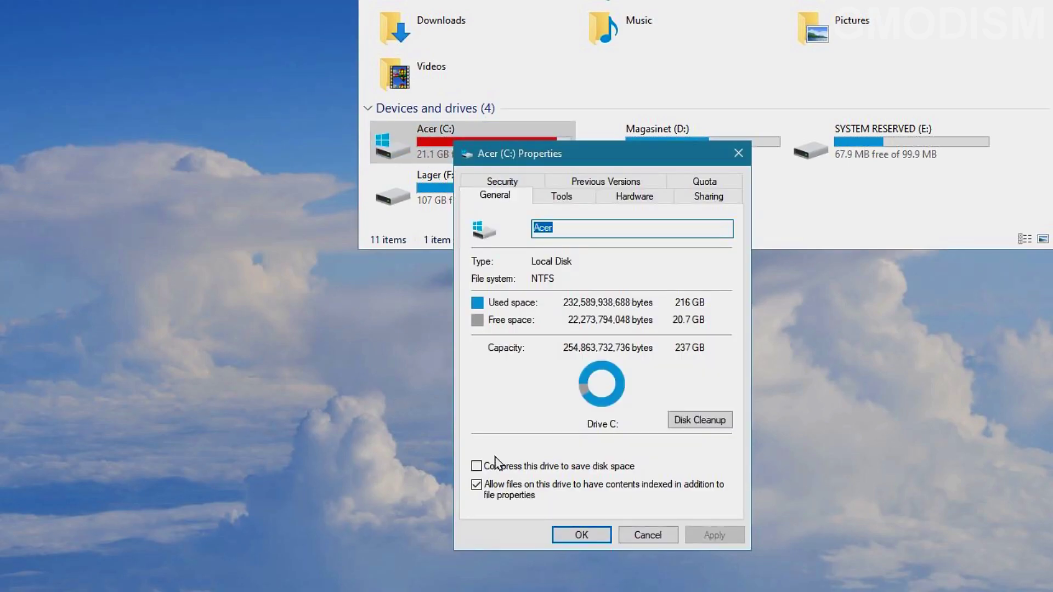
left_click(699, 421)
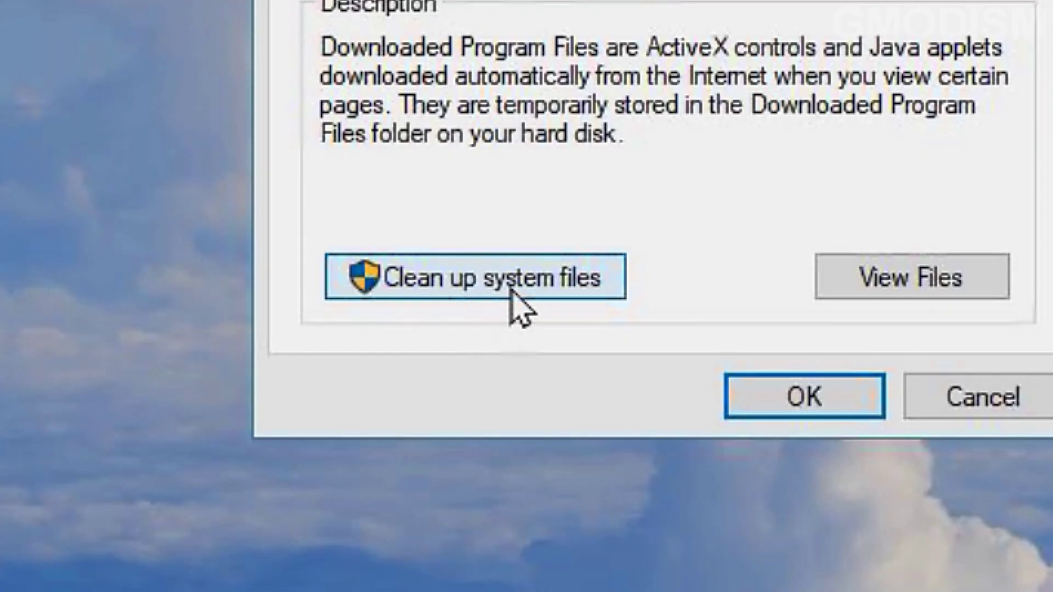
left_click(570, 296)
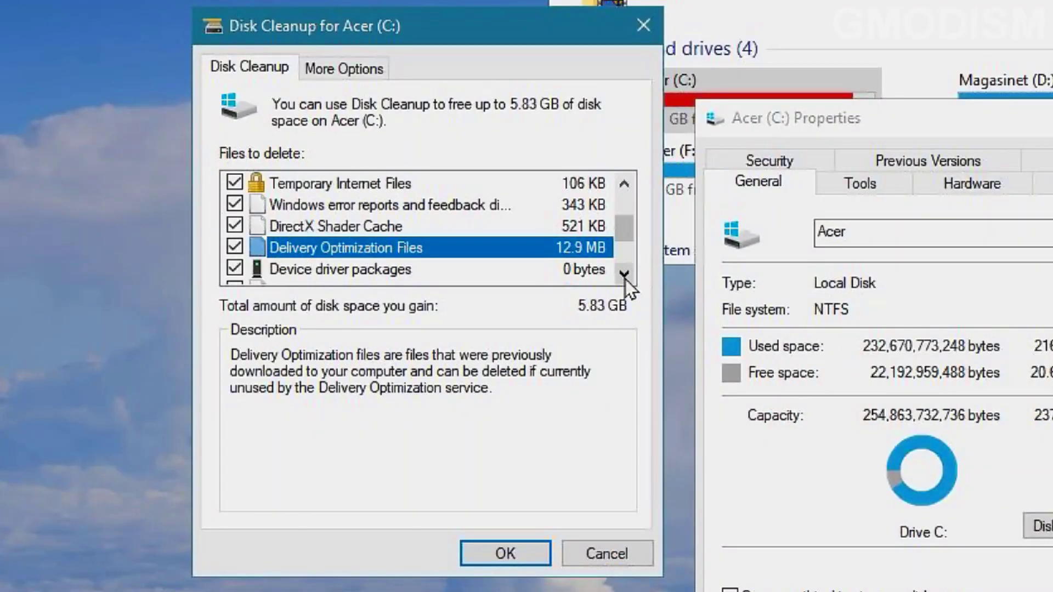
- Review the file categories selected for cleanup on Acer (C:), permanently delete them, and close the drive's properties
scroll(630, 277, "up", 2)
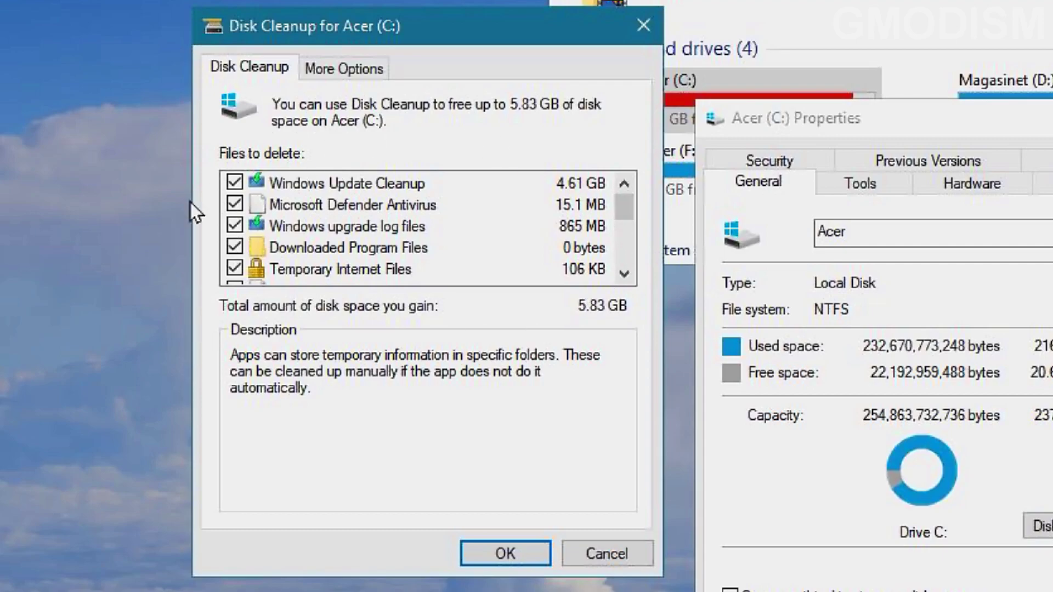
left_click_drag(623, 207, 619, 262)
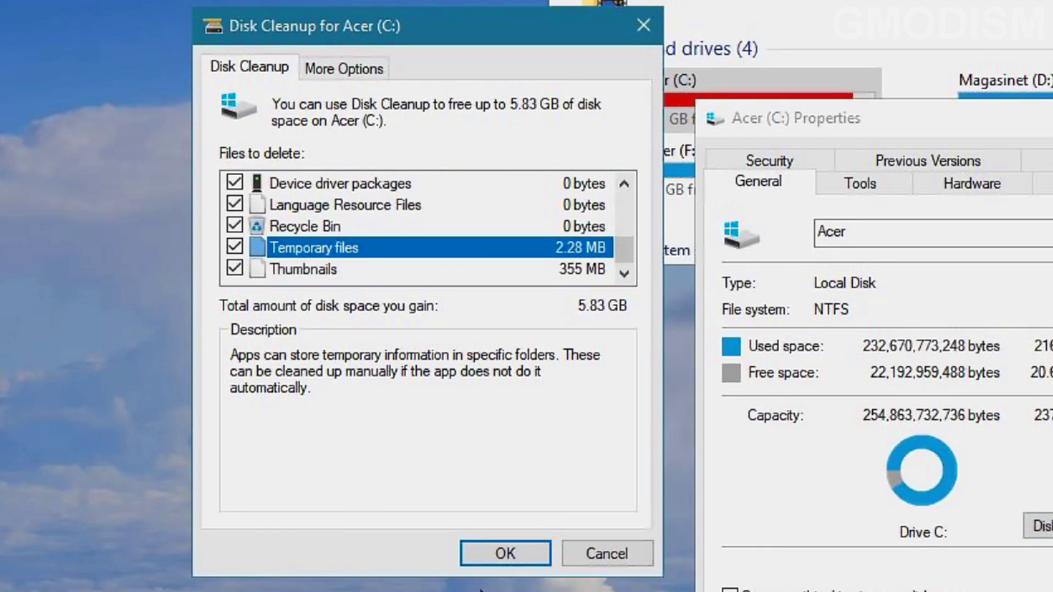
left_click(505, 554)
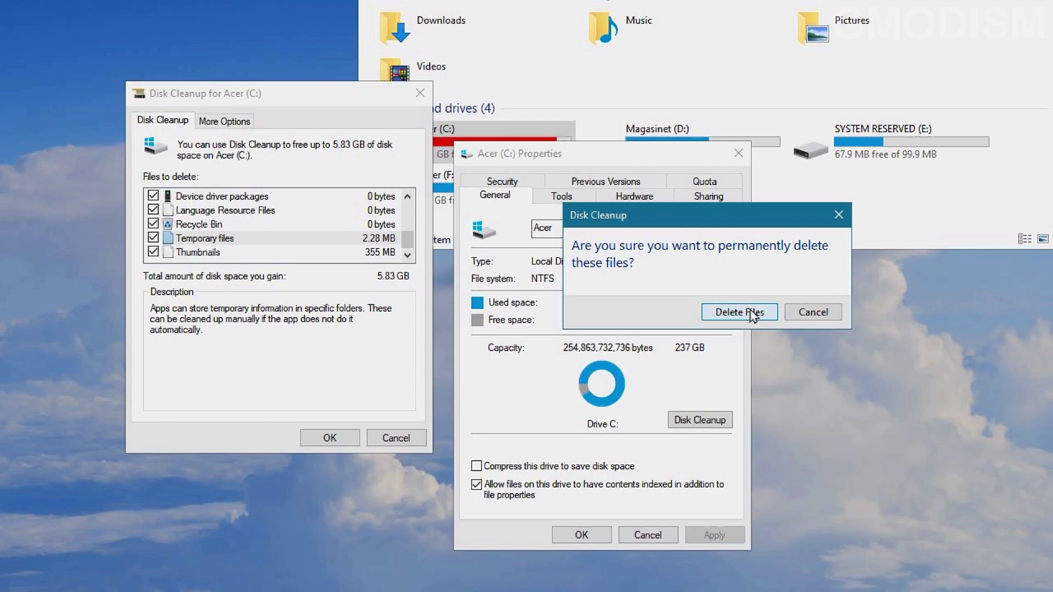
left_click(750, 315)
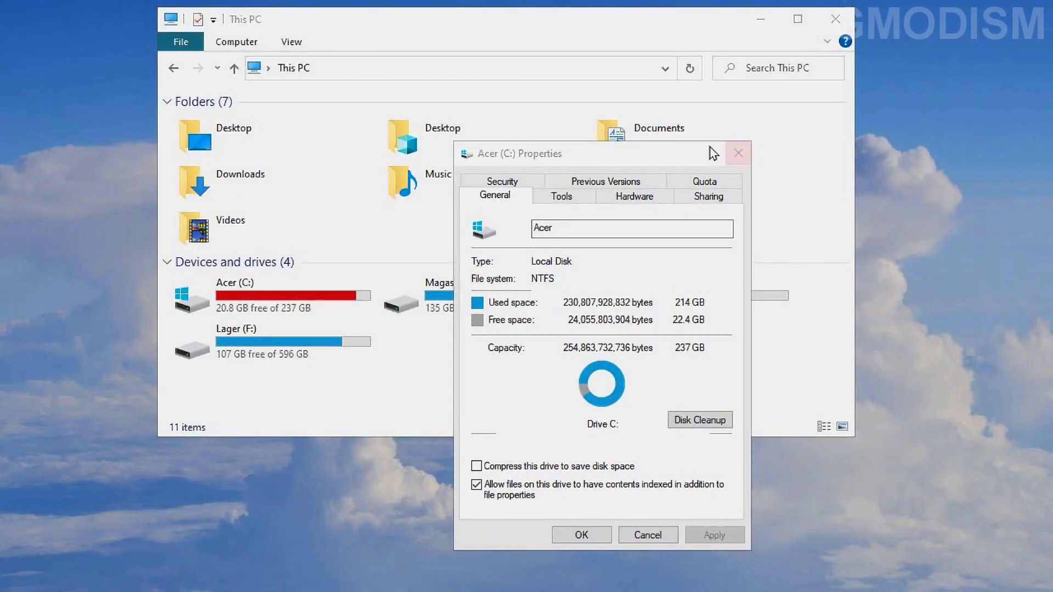
left_click(737, 154)
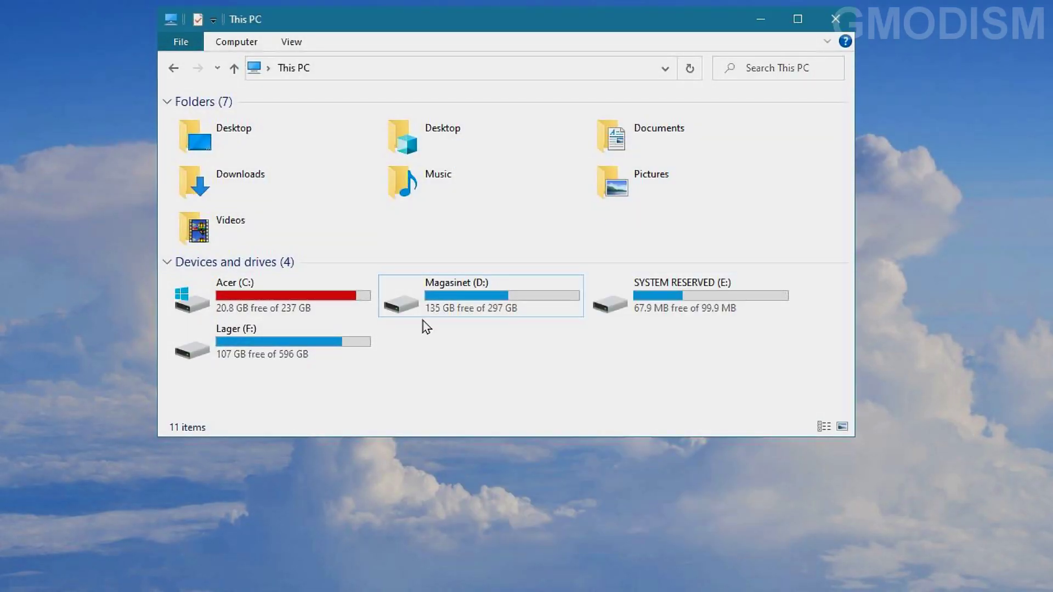
- Check in Disk Cleanup what can be removed from the Magasinet (D:) drive, and close its windows without cleaning
right_click(454, 296)
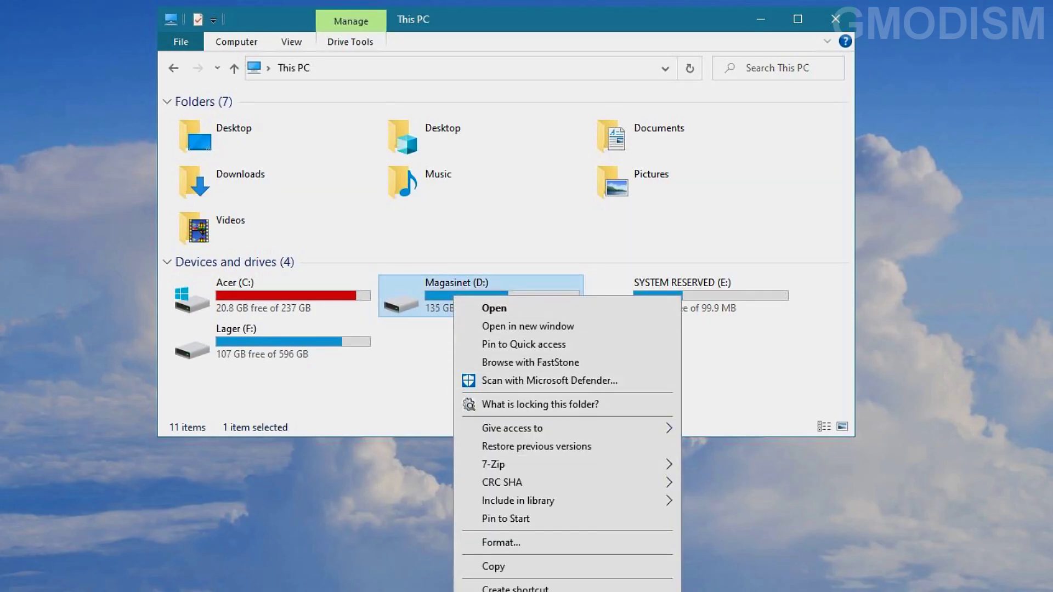
key("alt+Return")
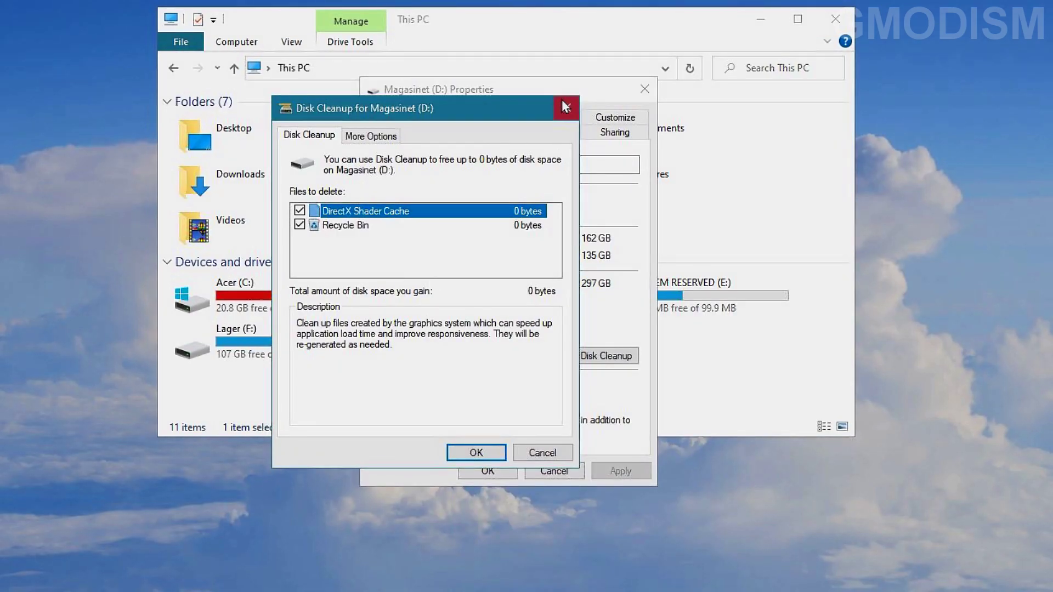
left_click(563, 100)
left_click(645, 89)
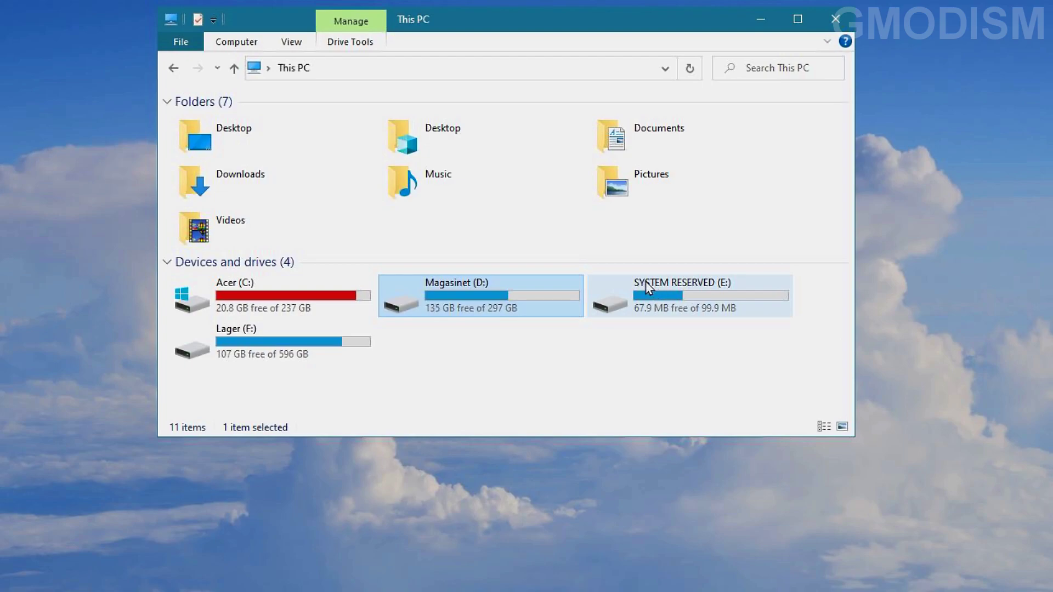
- Inspect the properties of the Lager (F:) drive for cleanup possibilities and close them
right_click(257, 342)
left_click(356, 527)
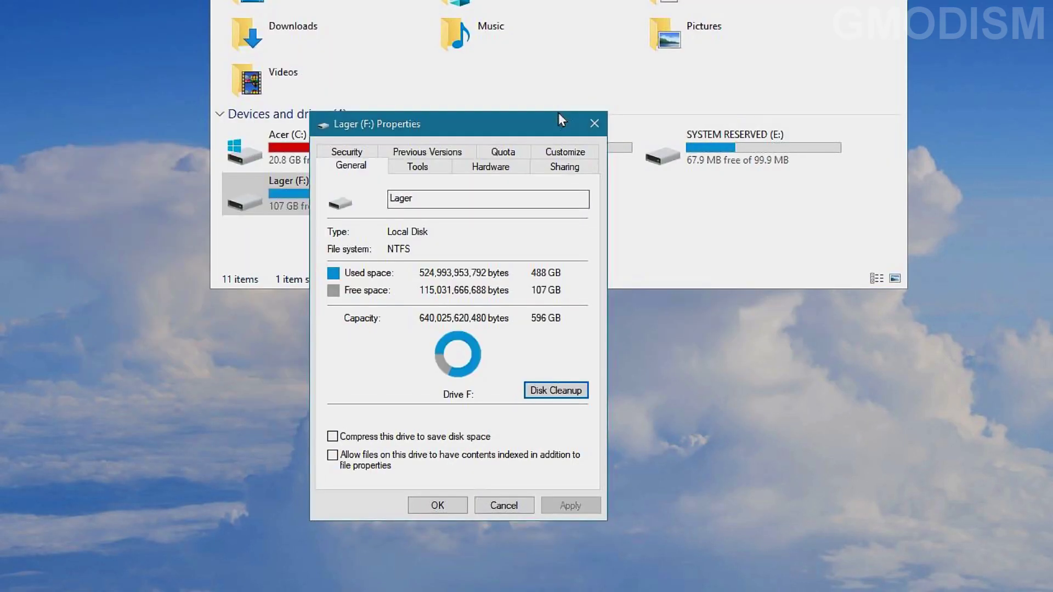
left_click(594, 123)
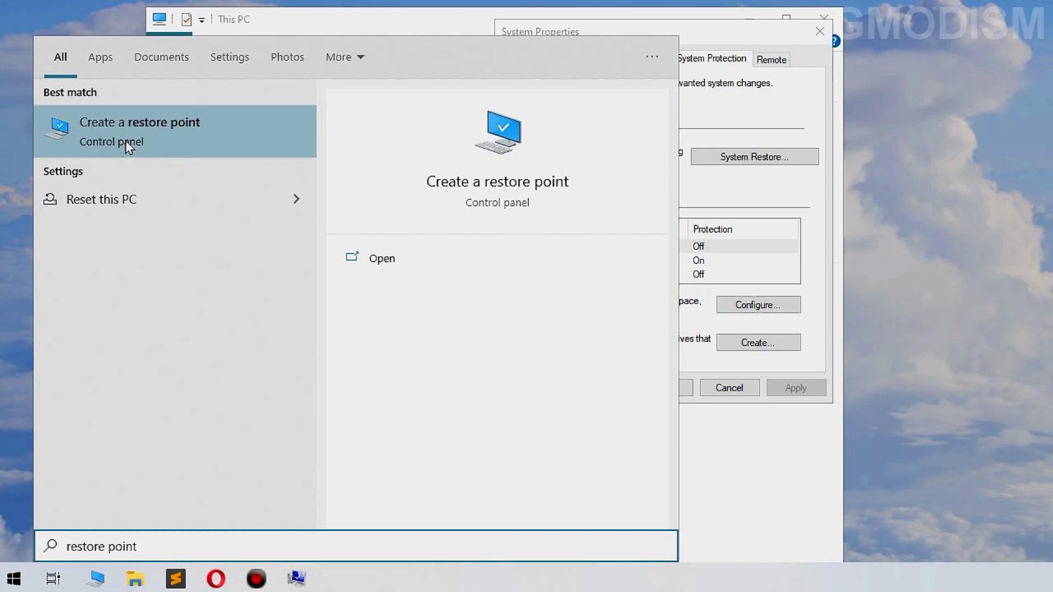
- Open the Create a restore point settings and the protection configuration of the Acer (C:) system drive
left_click(169, 129)
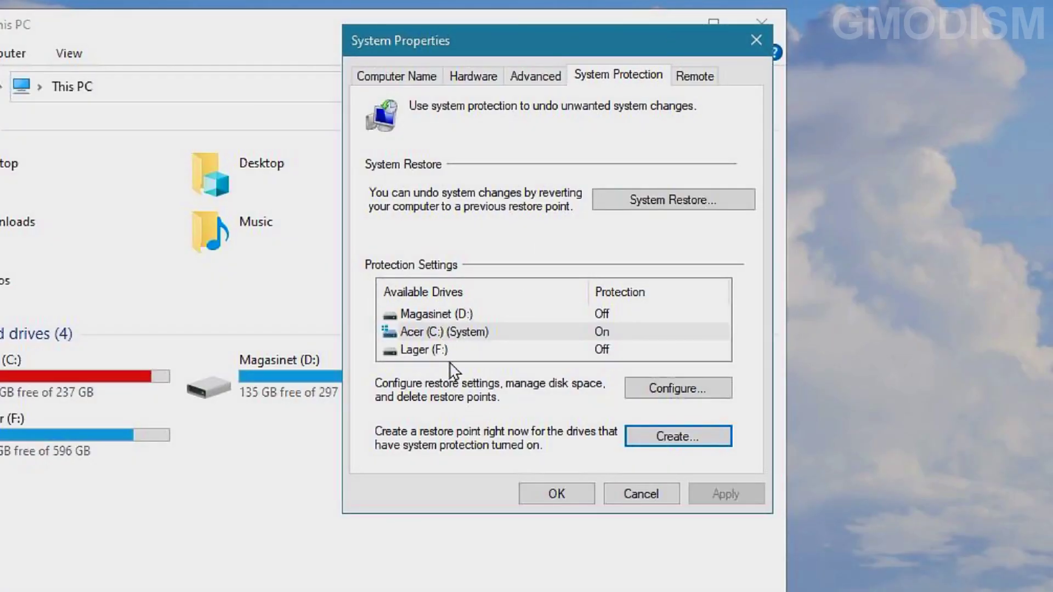
left_click(454, 337)
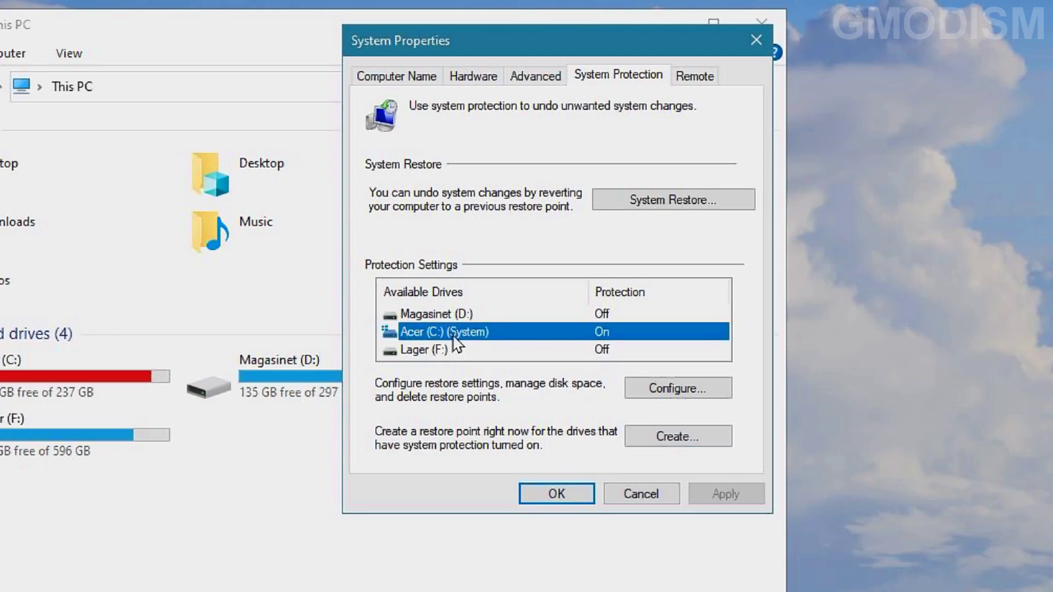
left_click(685, 389)
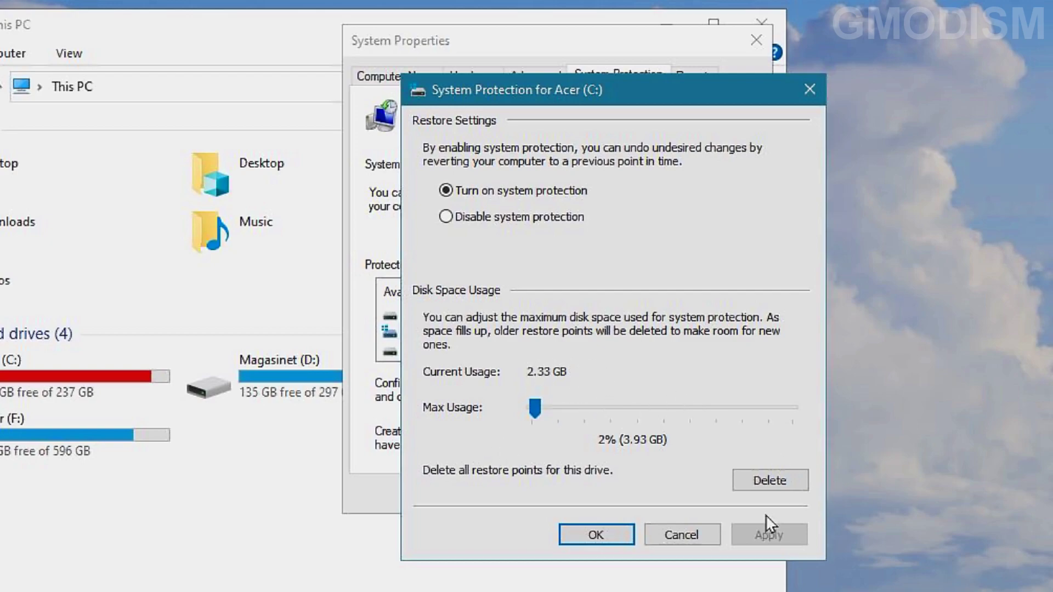
- Raise the maximum usage to 43% (102.06 GB) and delete all restore points for the Acer (C:) drive
left_click_drag(534, 409, 642, 411)
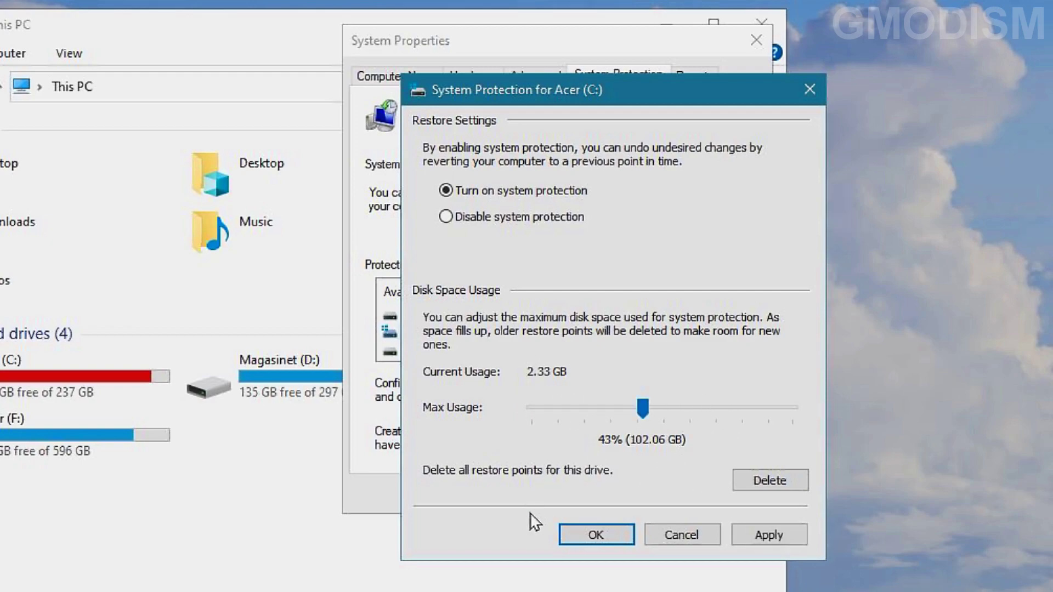
left_click(779, 481)
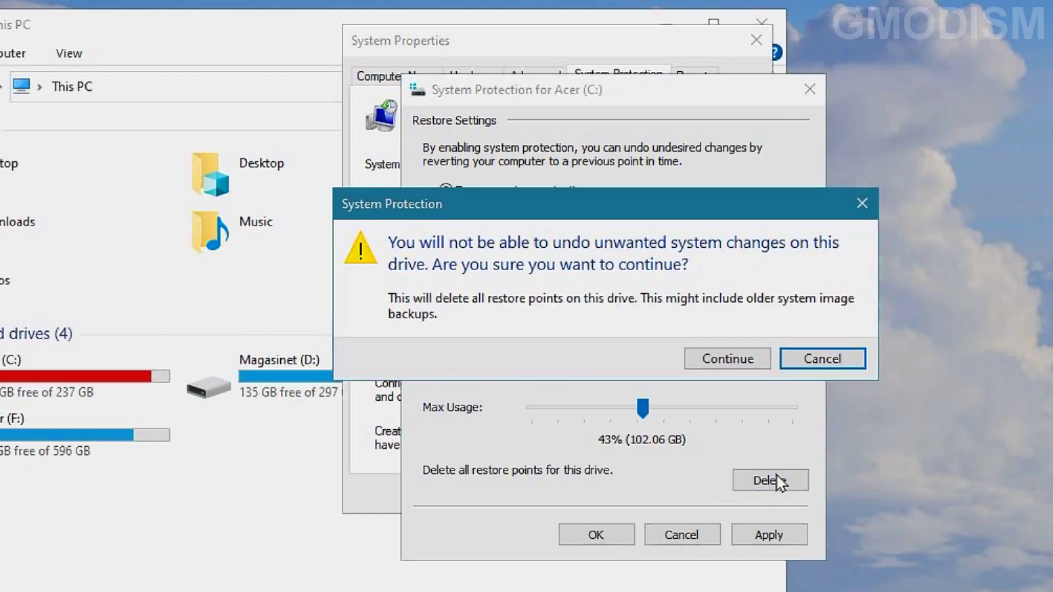
left_click(723, 356)
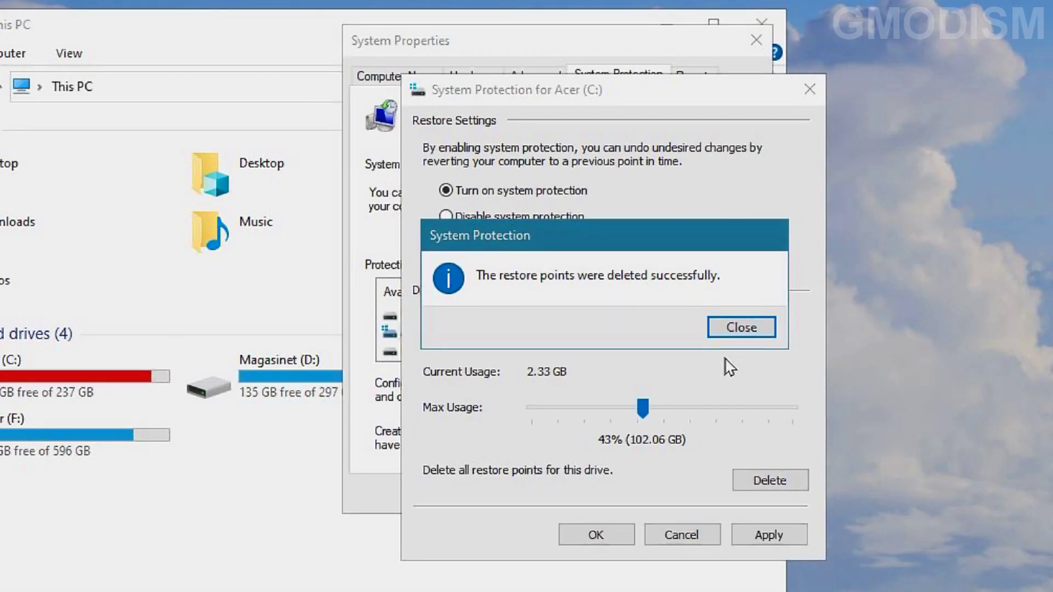
left_click(729, 329)
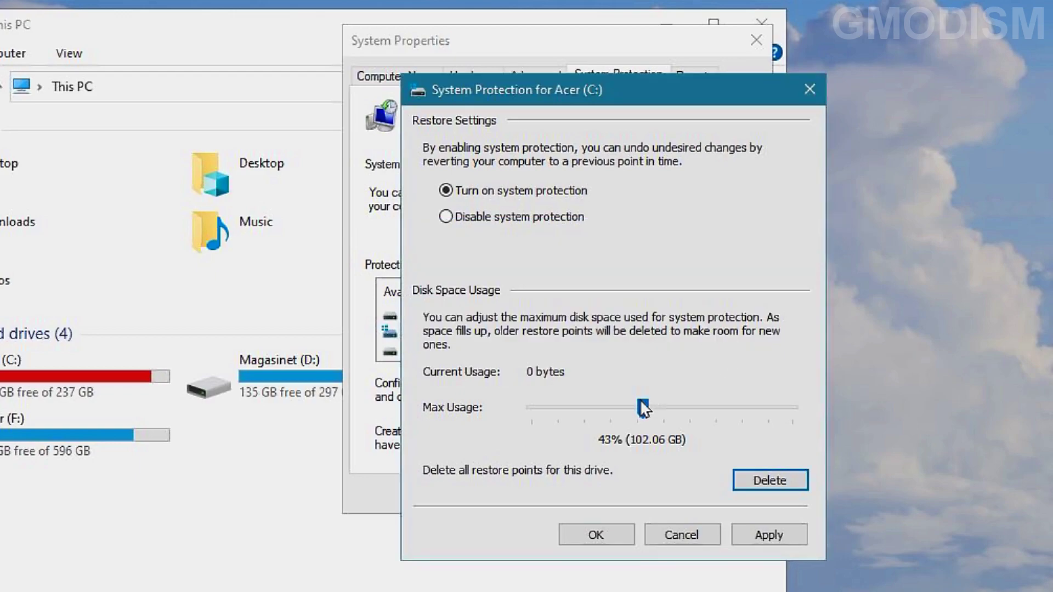
- Set the maximum disk usage for system protection on Acer (C:) to 1% (2.37 GB) and apply it
left_click_drag(644, 408, 362, 433)
mouse_move(529, 408)
left_mouse_down()
mouse_move(599, 411)
mouse_move(531, 413)
left_mouse_up()
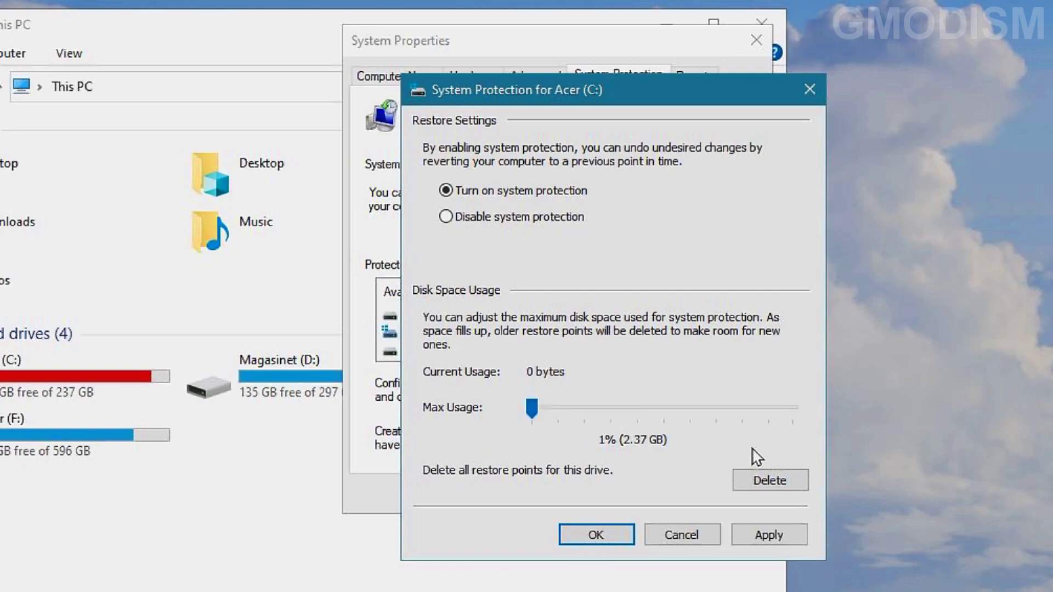
left_click(773, 540)
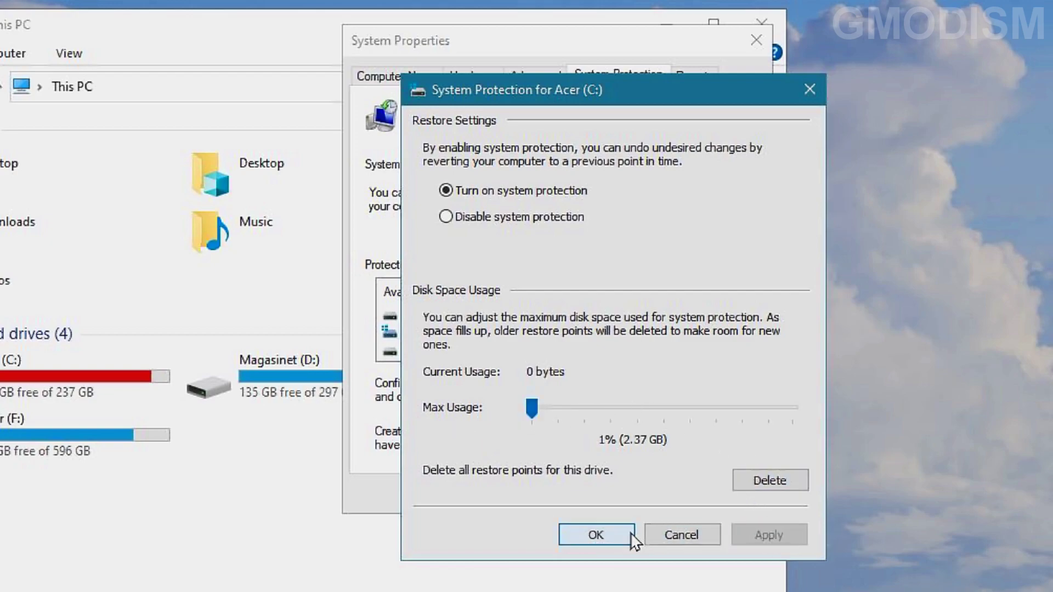
left_click(610, 536)
- Create a new restore point with the description 2021
left_click(675, 437)
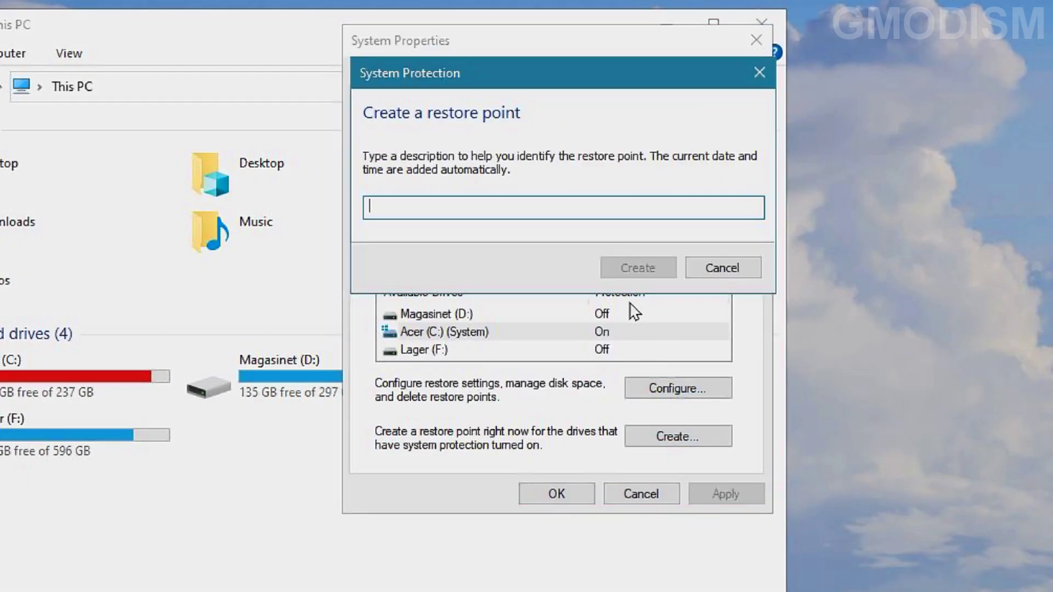
type("2021")
left_click(656, 271)
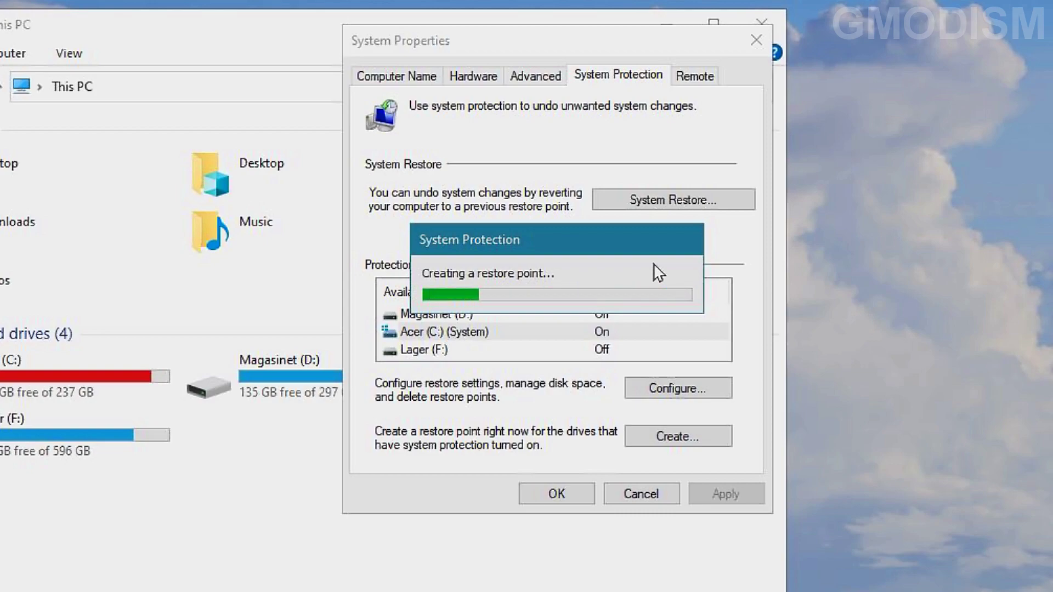
- Disable system protection on the Acer (C:) drive, confirm turning it off, and close System Properties
left_click(446, 329)
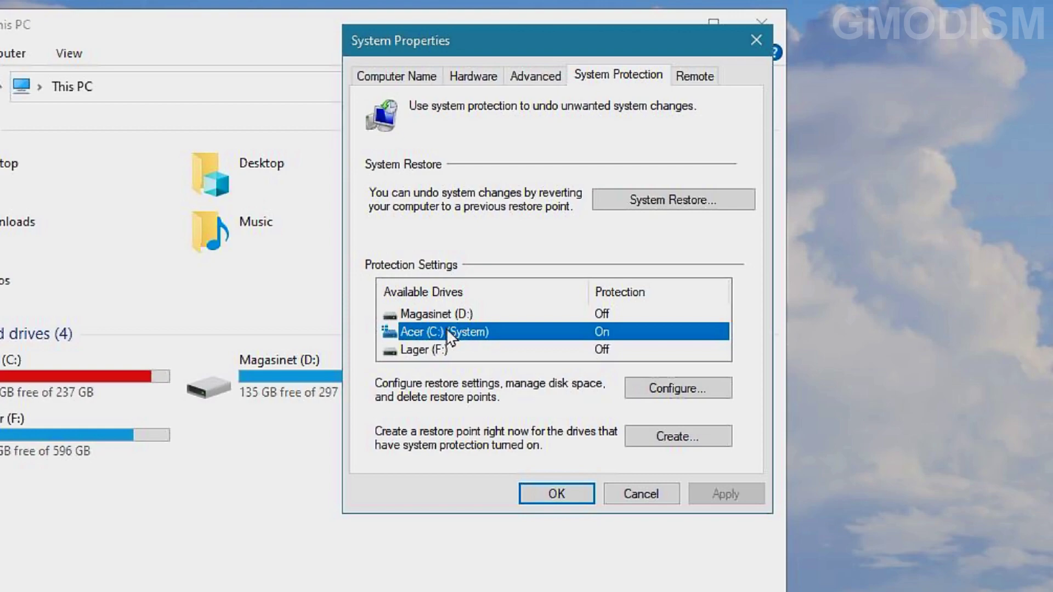
left_click(680, 387)
left_click(513, 217)
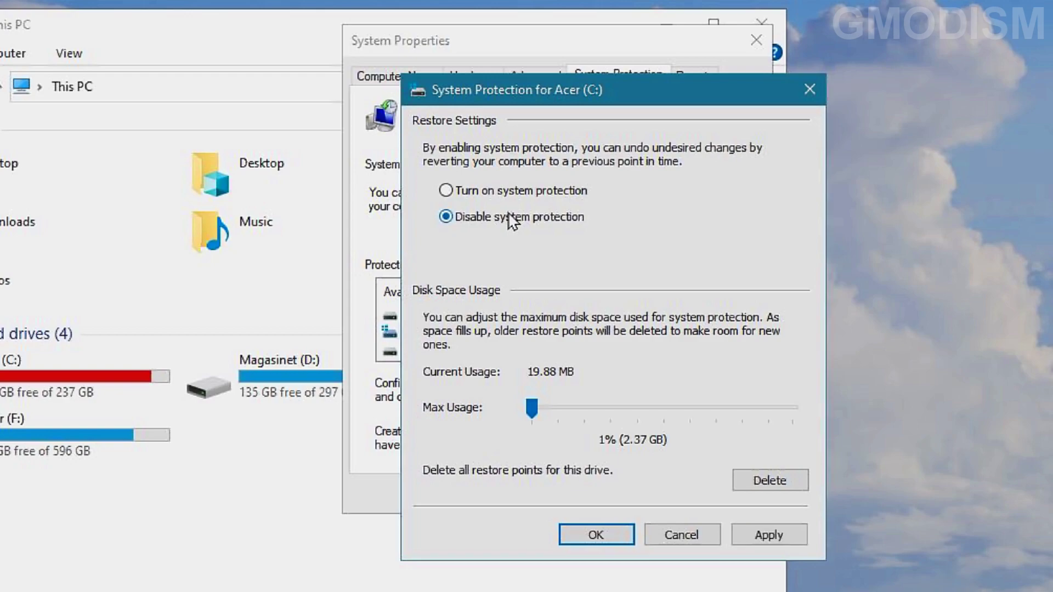
left_click(785, 532)
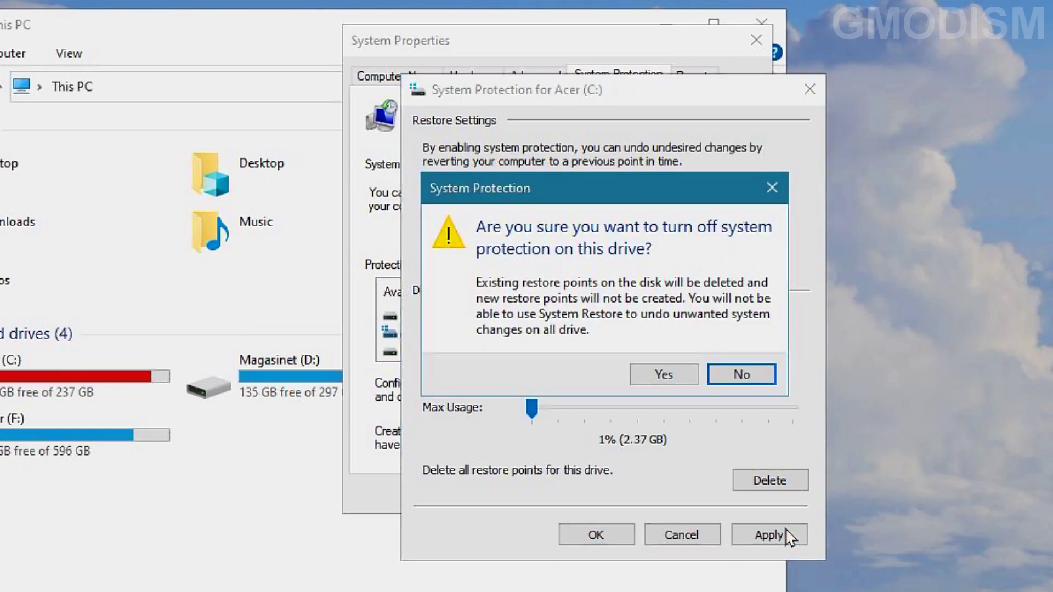
left_click(692, 375)
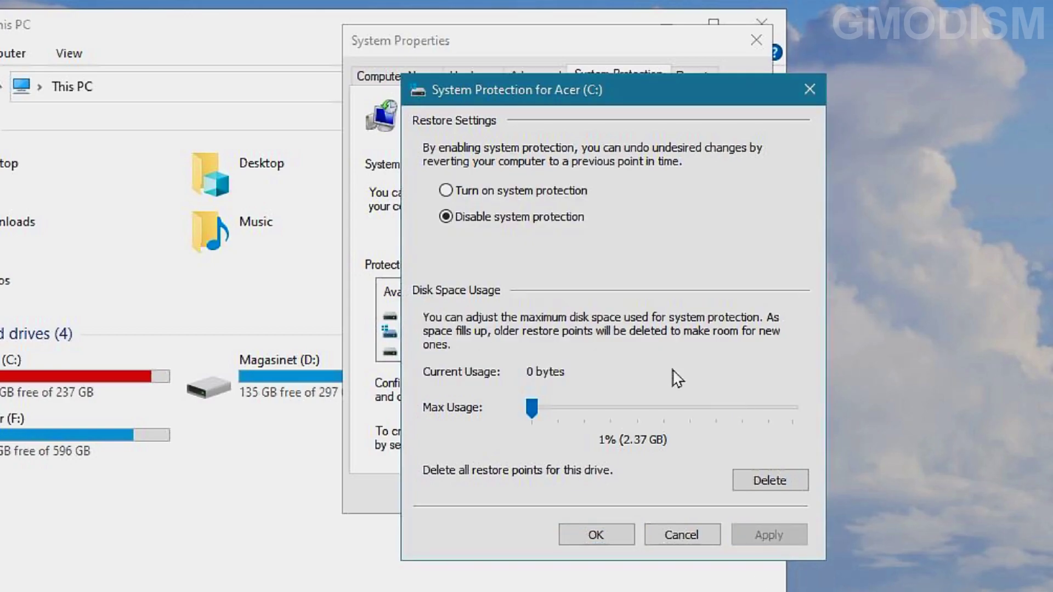
left_click(593, 533)
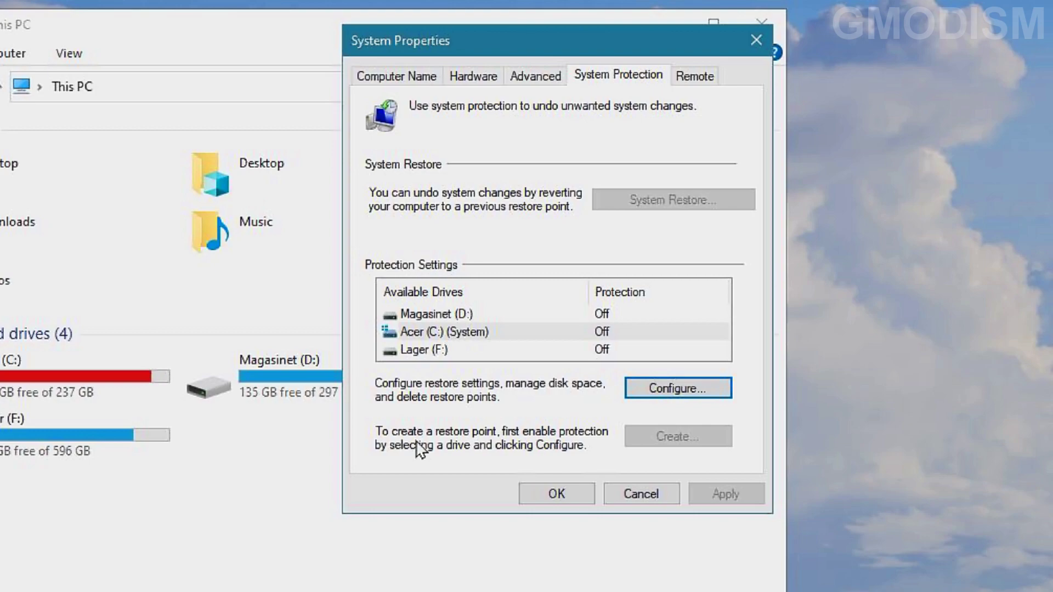
left_click(755, 40)
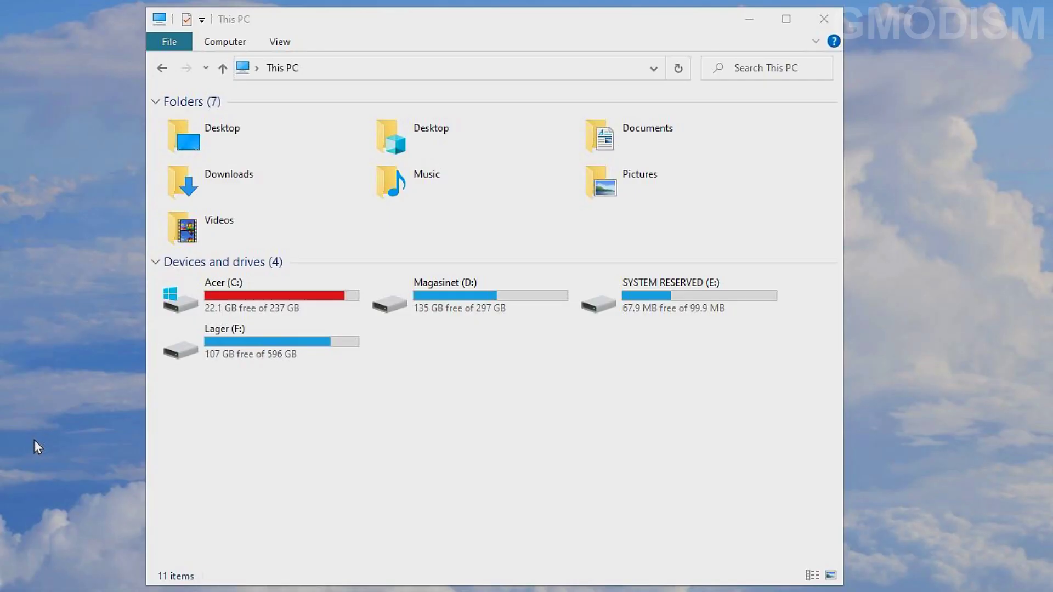
- Open the Storage page in the System category of Windows Settings
mouse_move(17, 589)
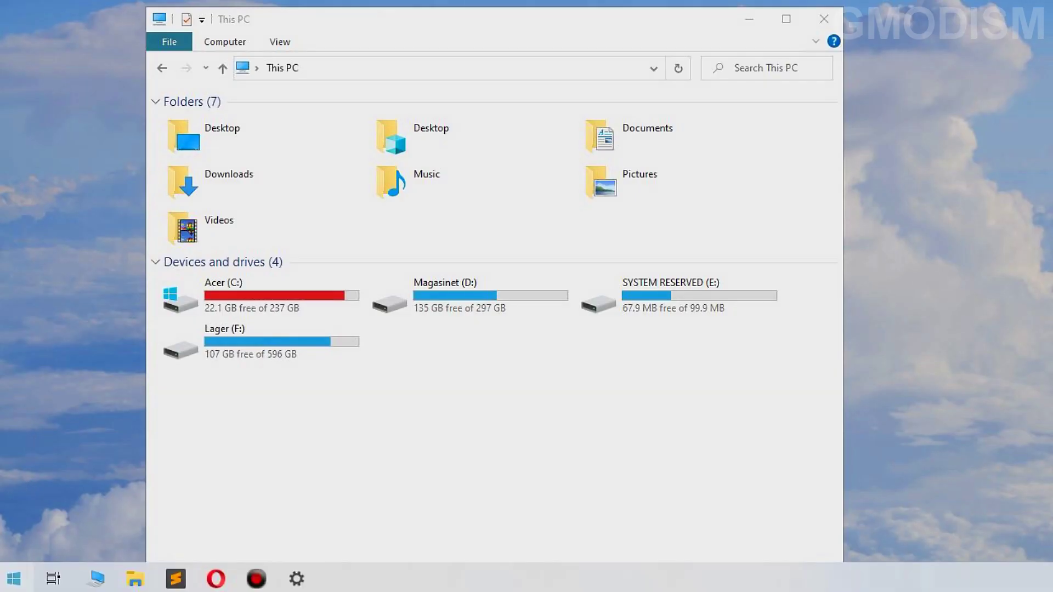
right_click(21, 585)
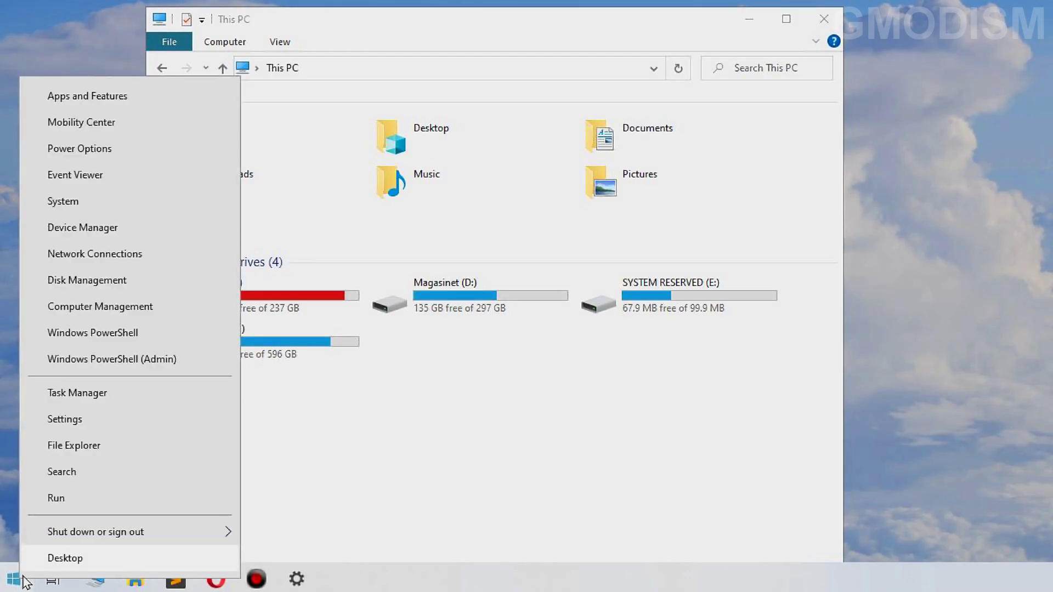
left_click(64, 419)
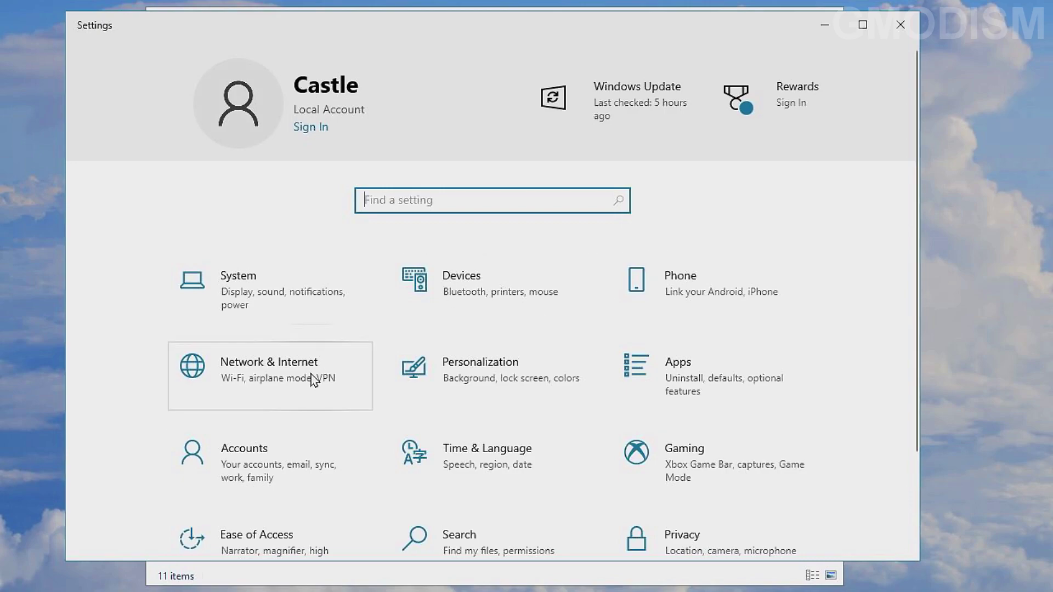
left_click(264, 298)
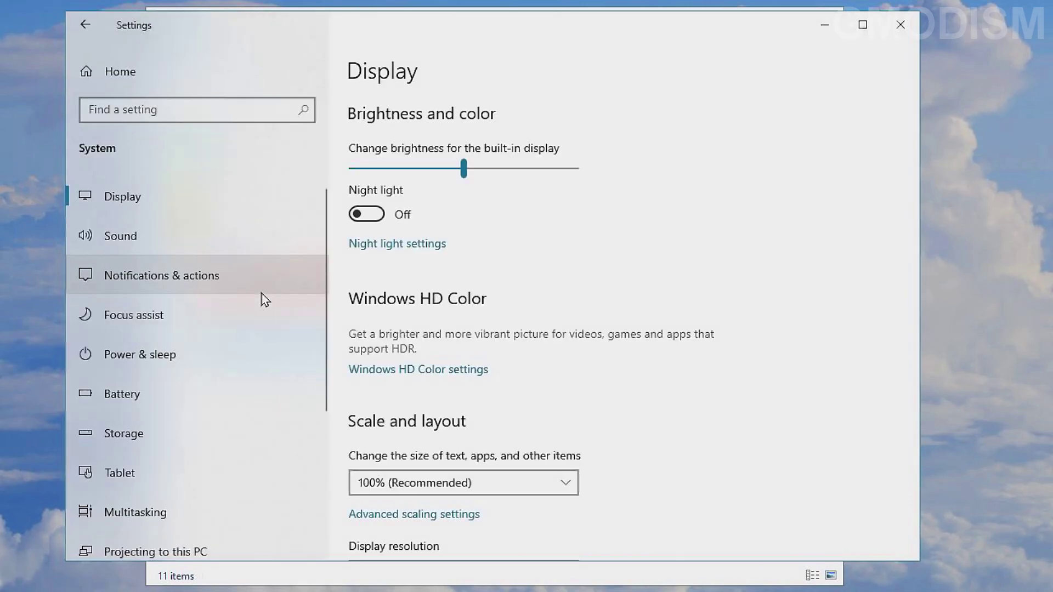
left_click(141, 434)
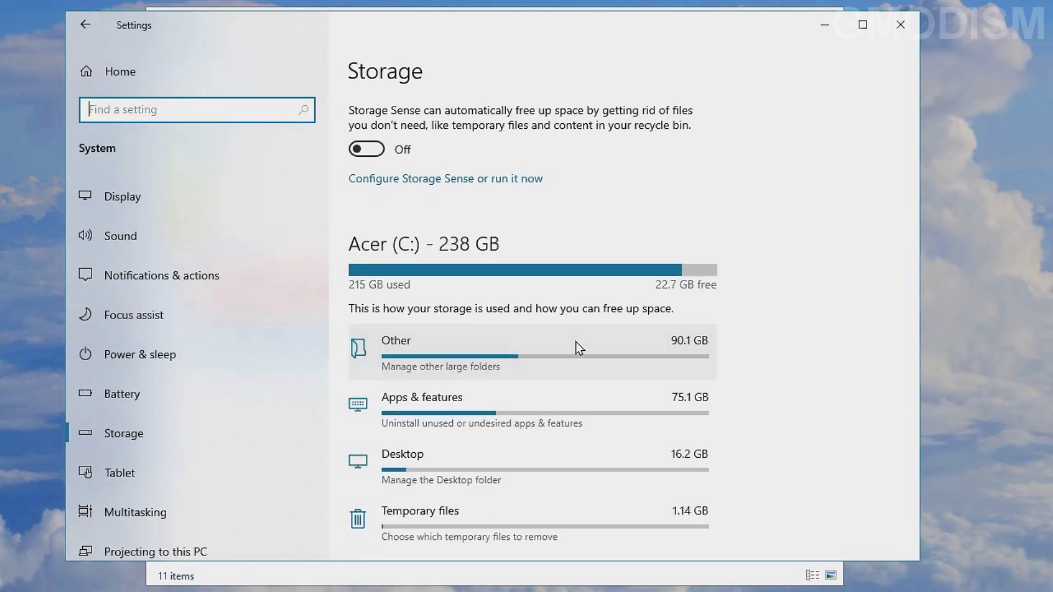
- Turn on Storage Sense and have it delete Downloads files unopened for more than 30 days, and return to the Storage page
left_click(366, 150)
left_click(415, 181)
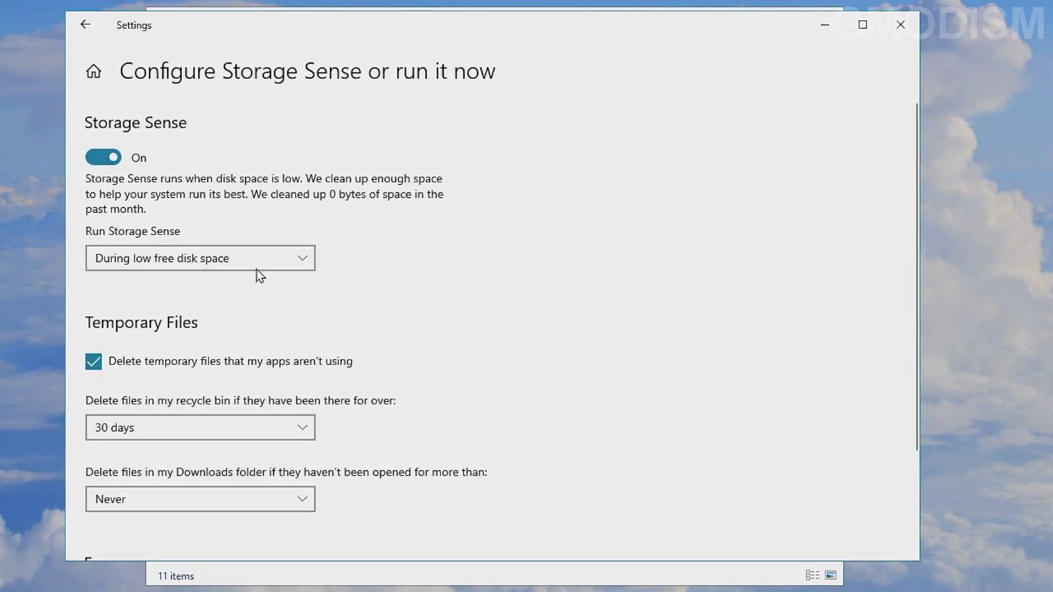
scroll(285, 265, "down", 2)
scroll(285, 265, "up", 1)
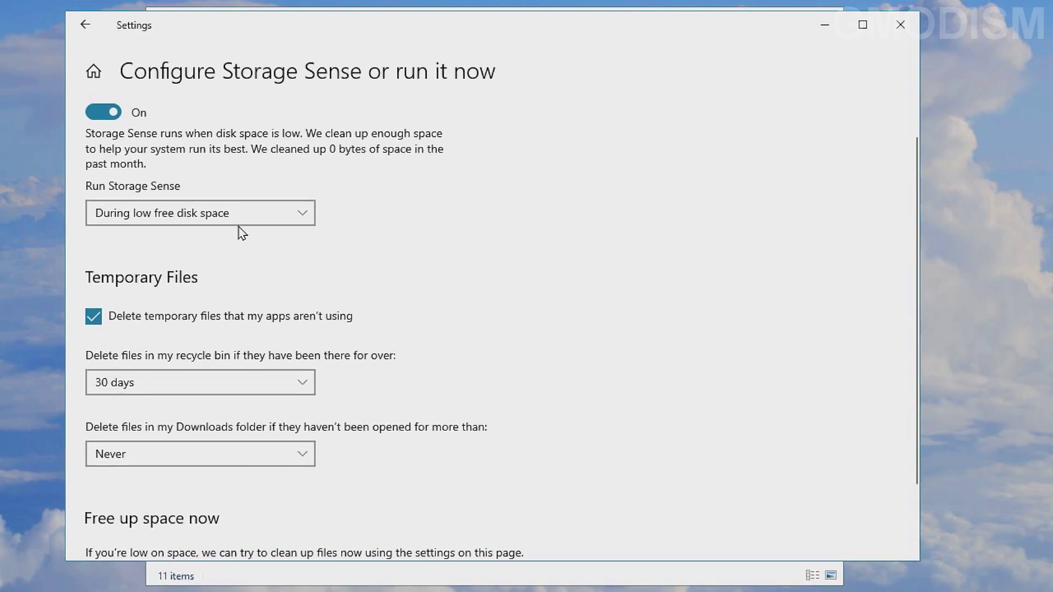
scroll(196, 231, "down", 2)
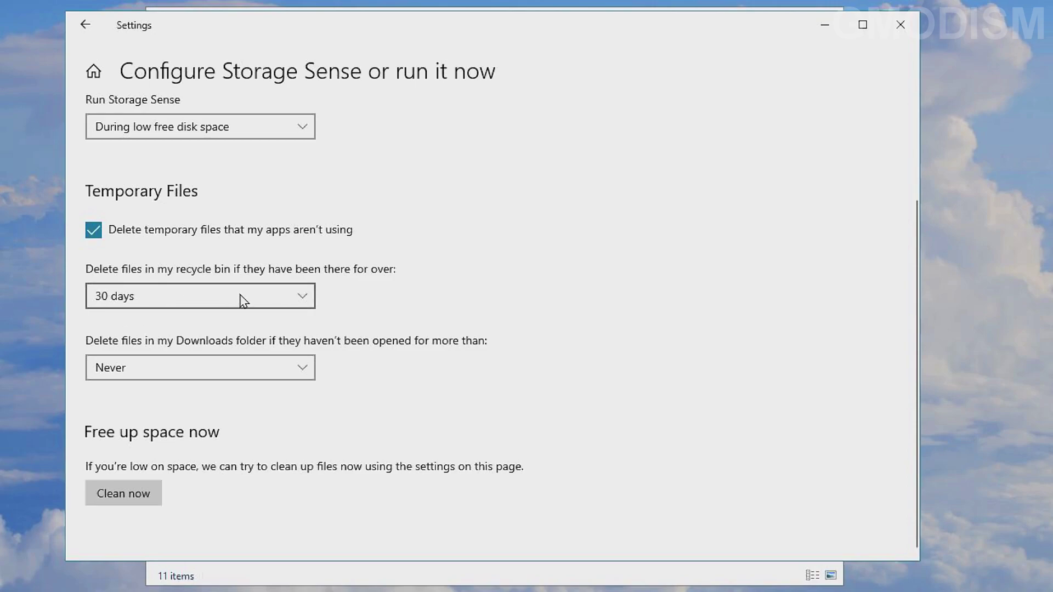
left_click(282, 305)
left_click(282, 305)
left_click(253, 368)
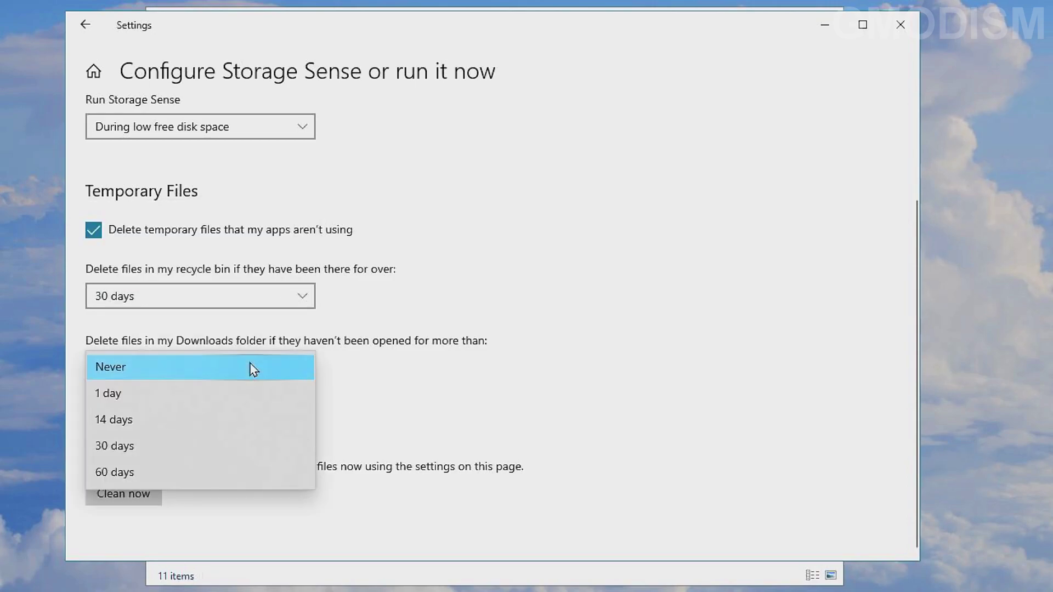
left_click(169, 447)
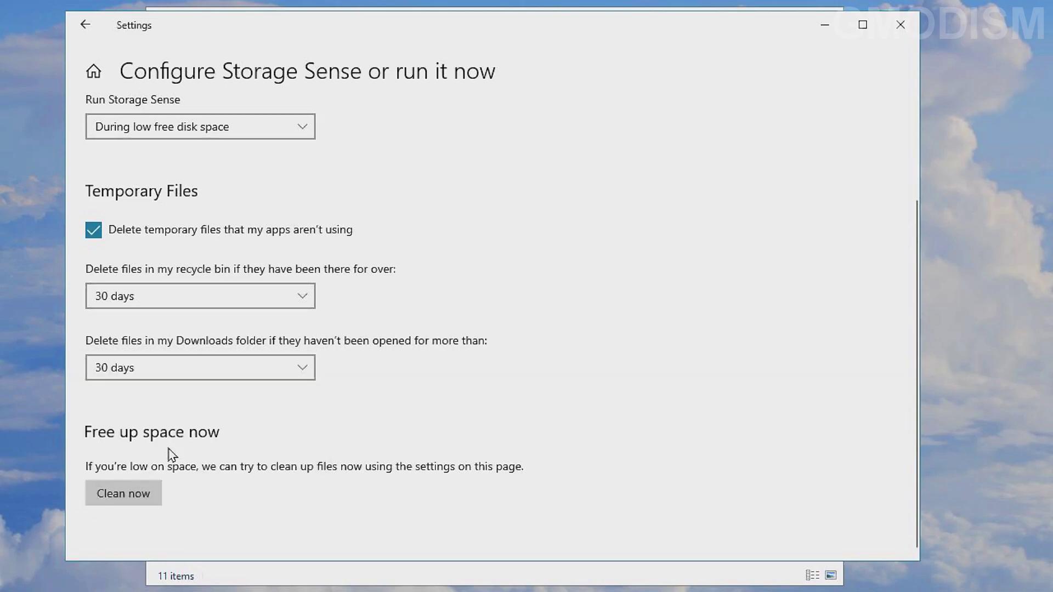
scroll(203, 356, "down", 2)
key("alt+Left")
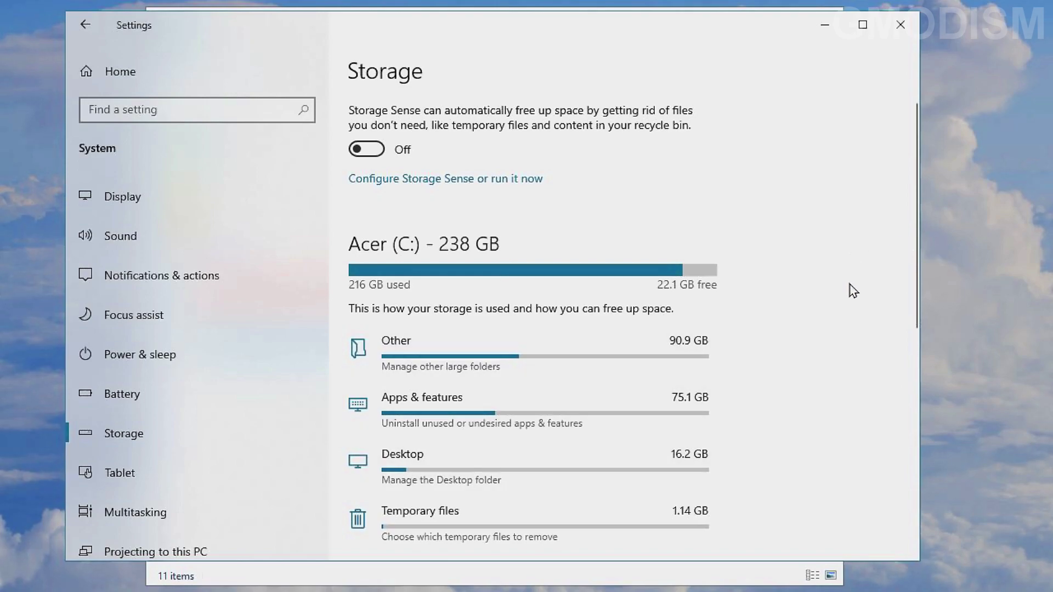
scroll(853, 290, "down", 10)
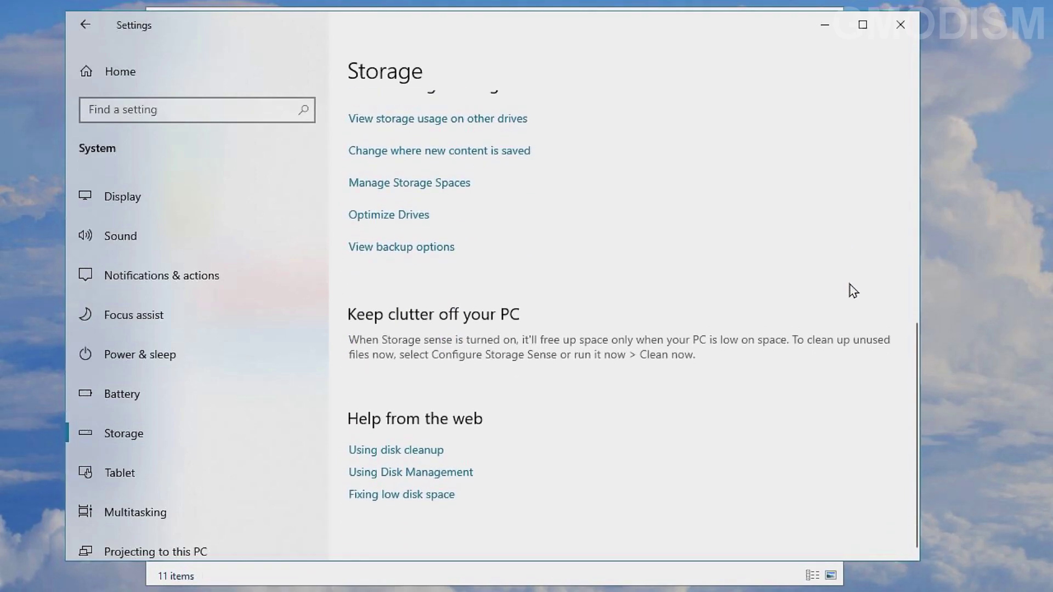
scroll(853, 290, "up", 2)
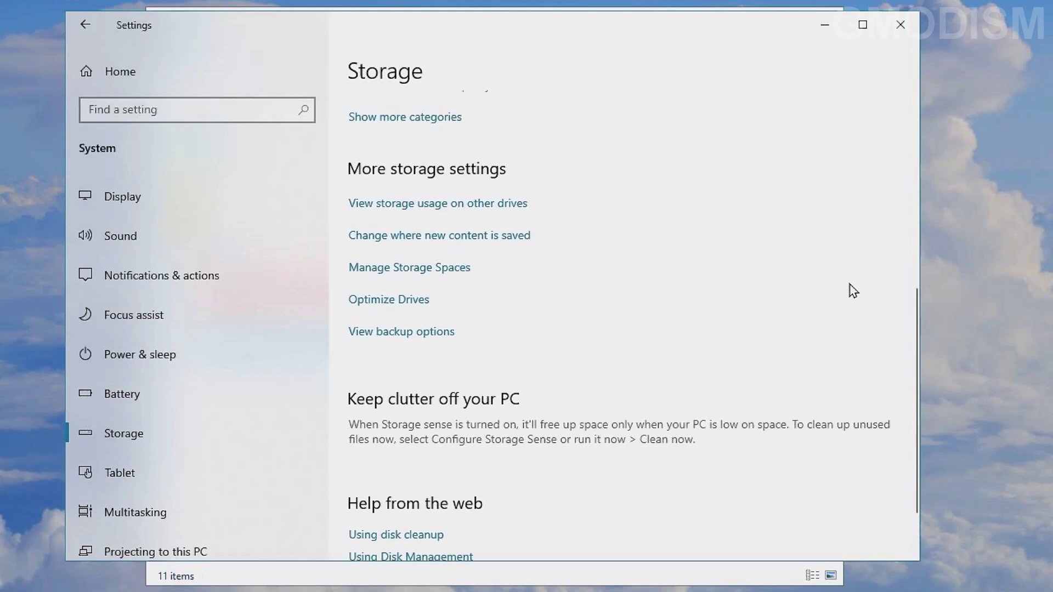
scroll(853, 290, "up", 8)
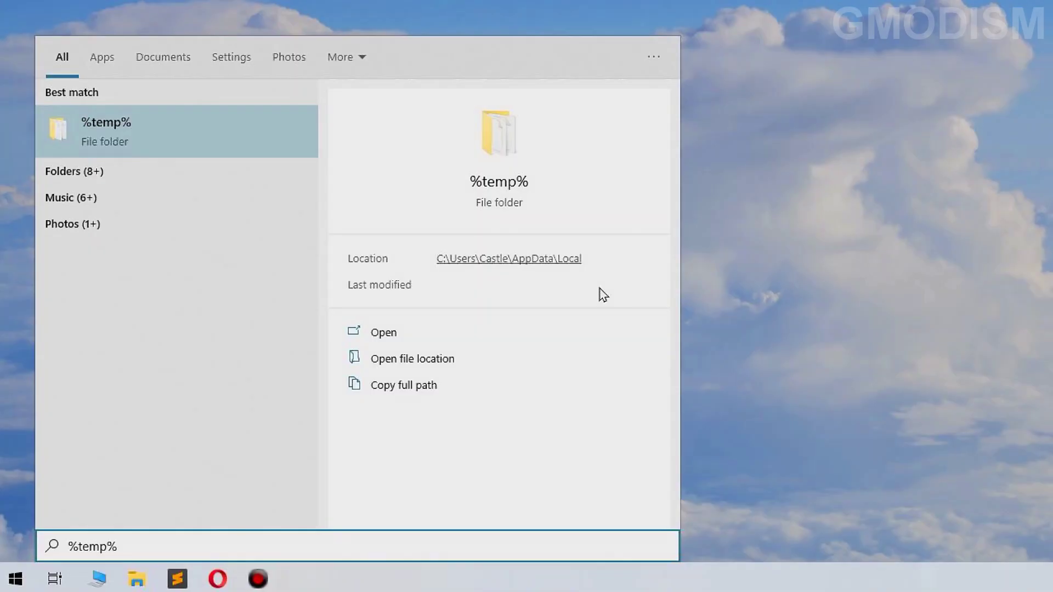
- Open the %temp% folder and delete all its contents, skipping all files that are in use
key("Return")
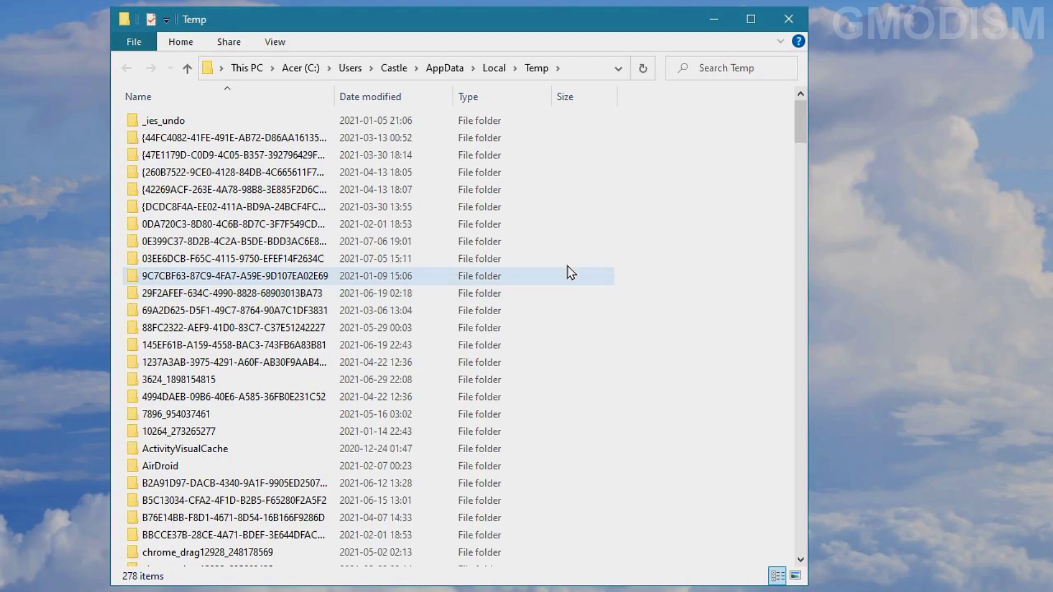
left_click_drag(800, 130, 796, 359)
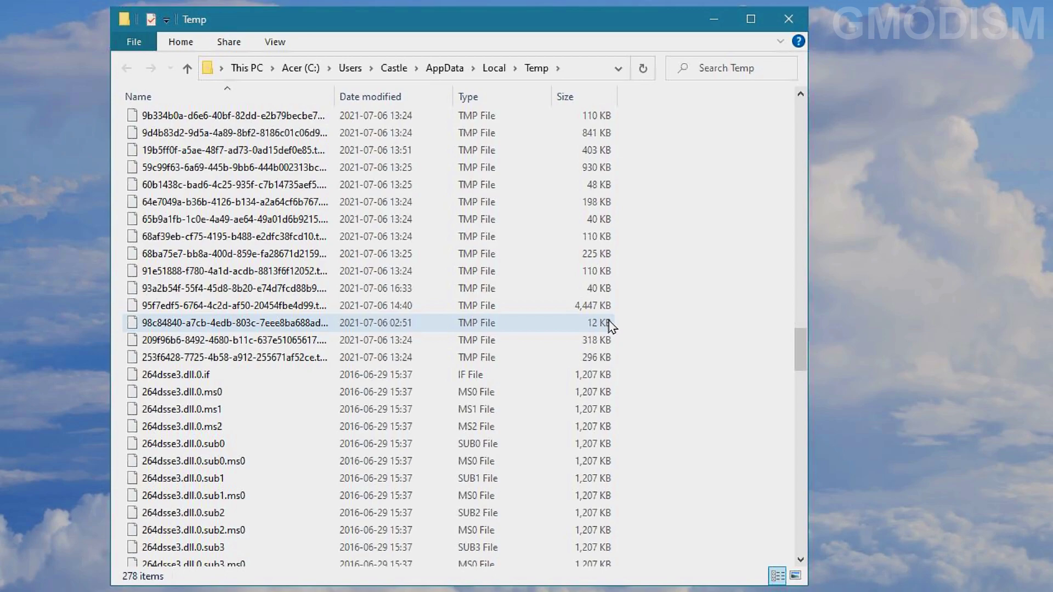
key("ctrl+a")
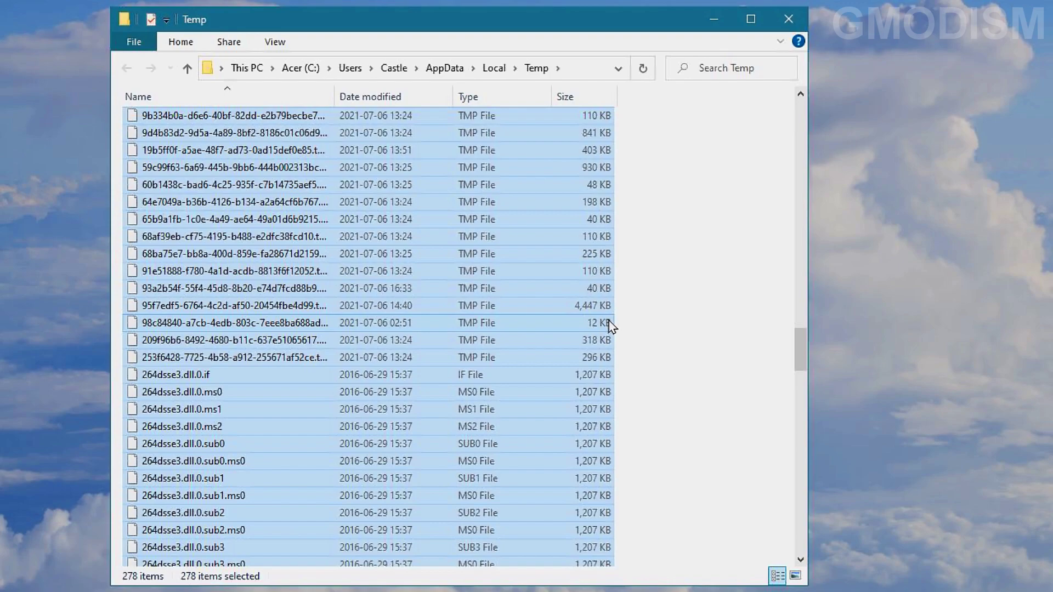
key("Delete")
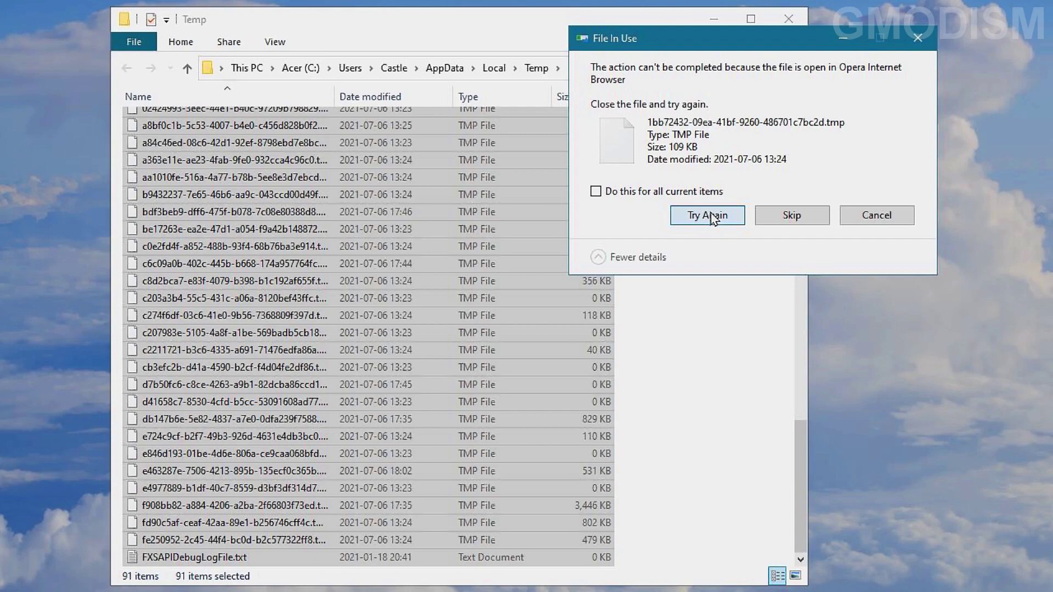
left_click(596, 192)
left_click(772, 219)
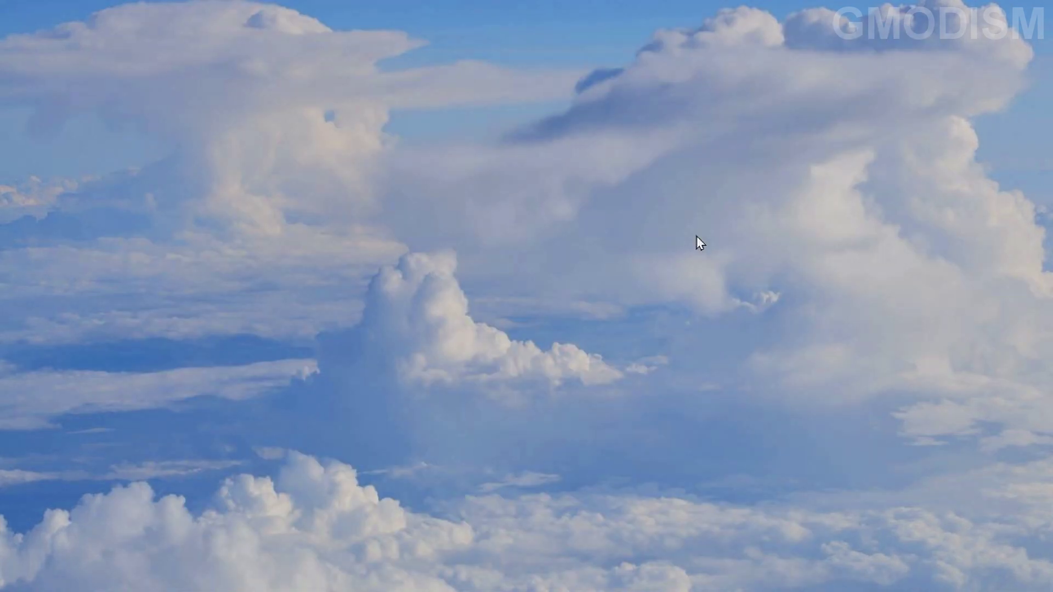
- Open the Windows Temp folder by running temp
key("super+r")
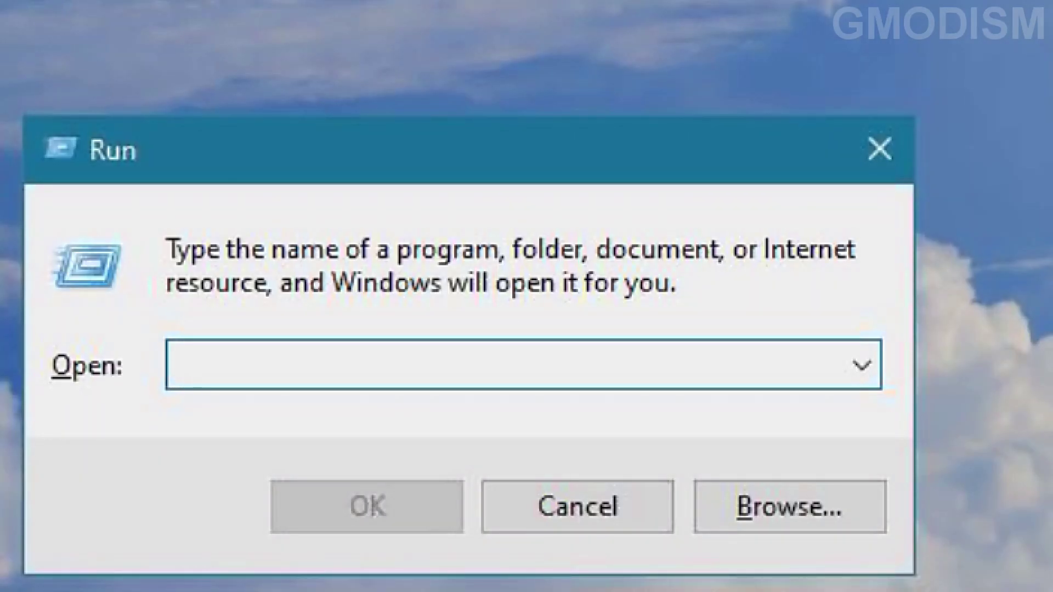
type("temp")
key("Return")
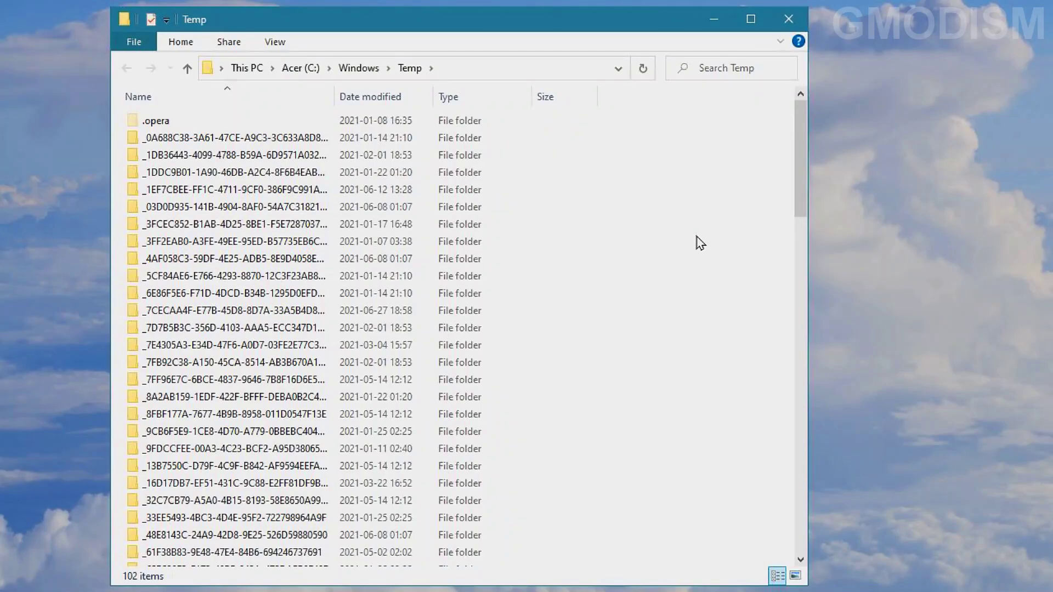
- Delete all items in the Windows Temp folder, continuing with administrator permission for all current items
left_click(546, 260)
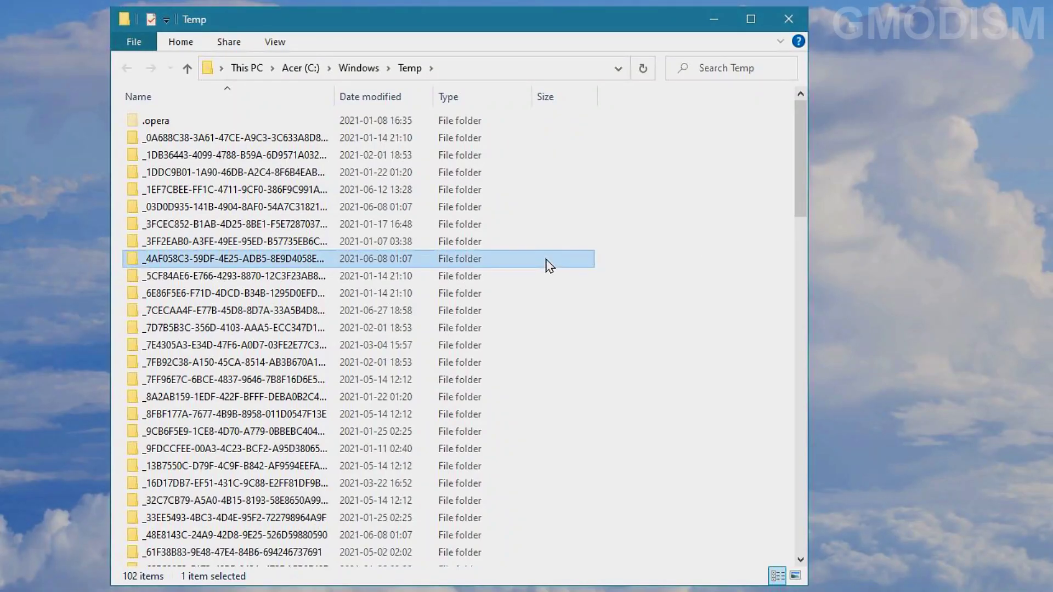
key("ctrl+a")
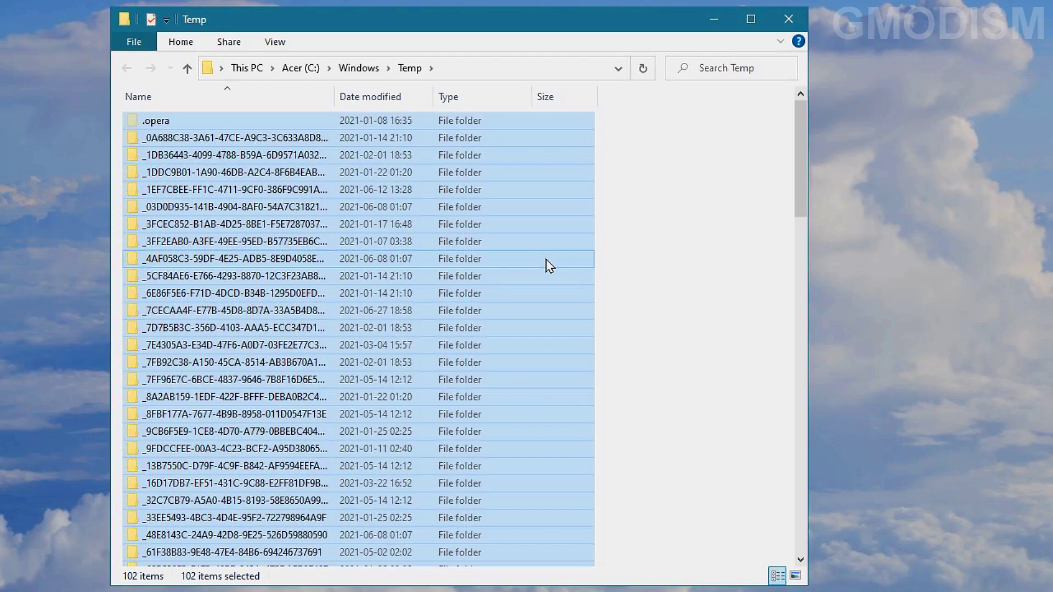
key("shift+Delete")
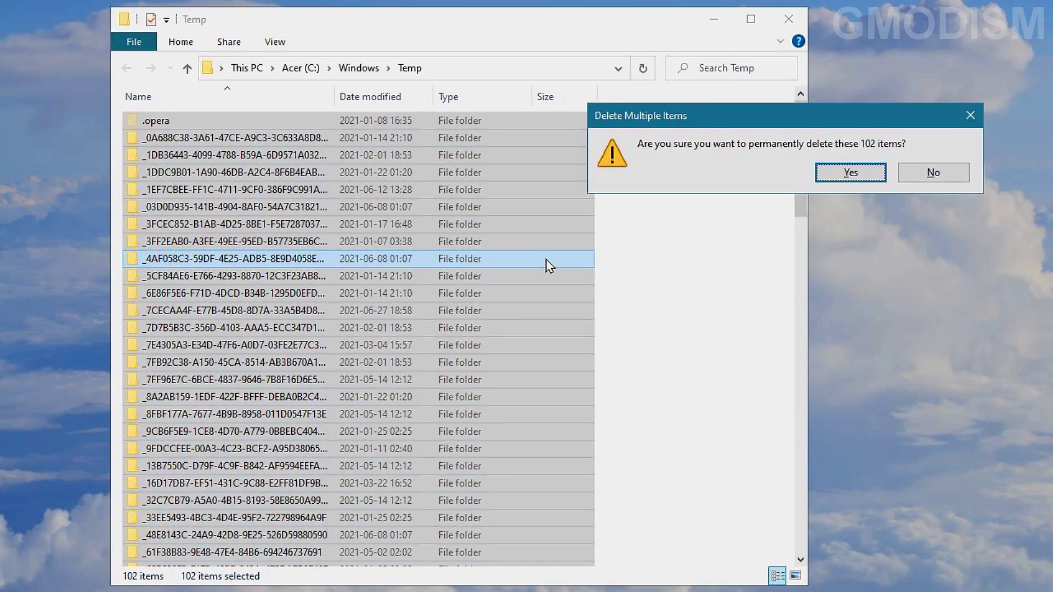
key("Return")
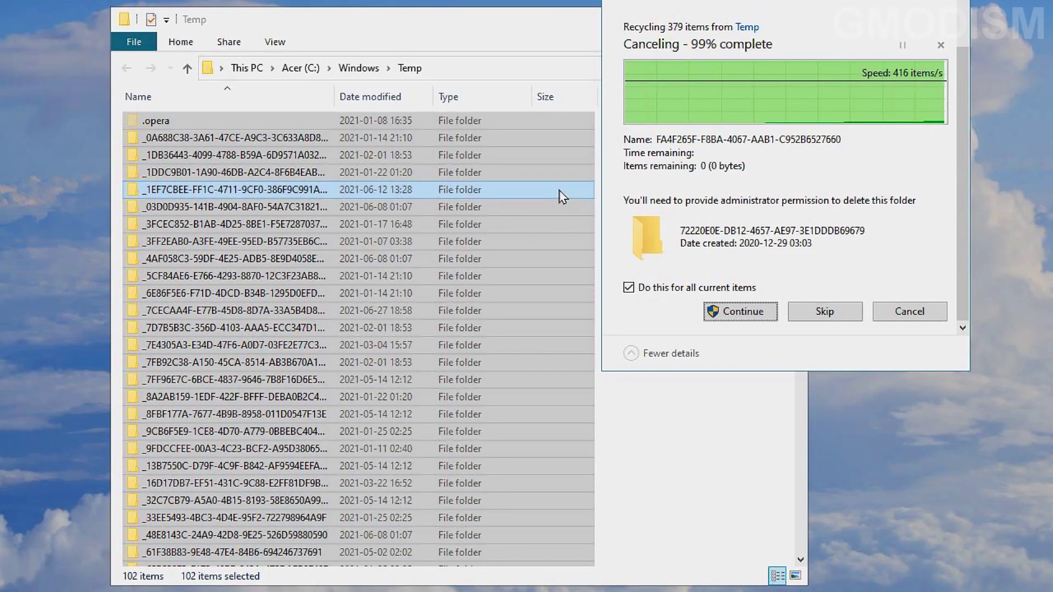
left_click(734, 312)
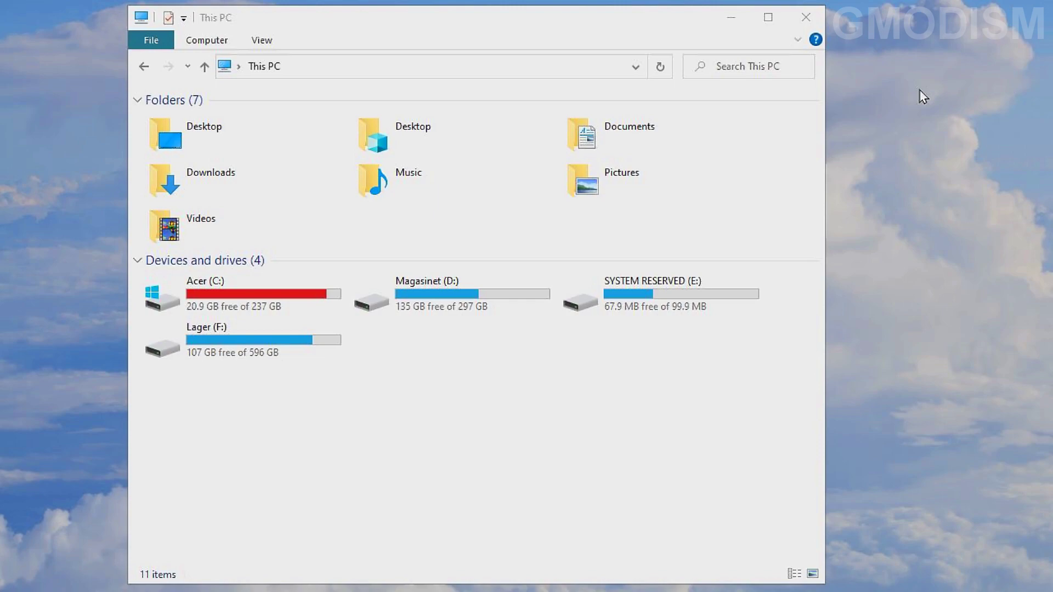
- Open the Windows Prefetch folder by running prefetch, and go up to its parent Windows folder
key("super+r")
type("prefetch")
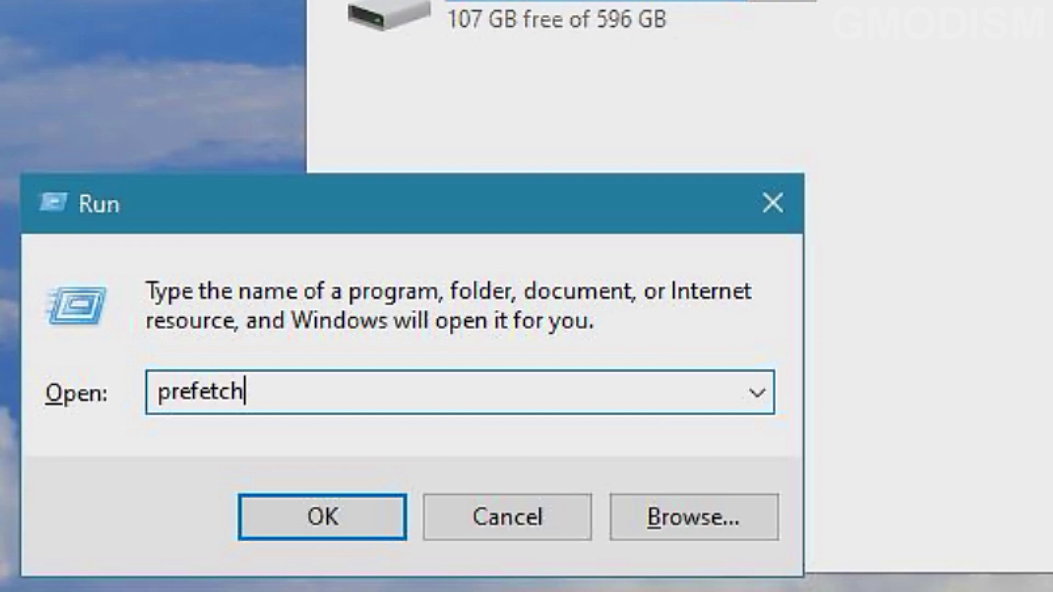
key("Return")
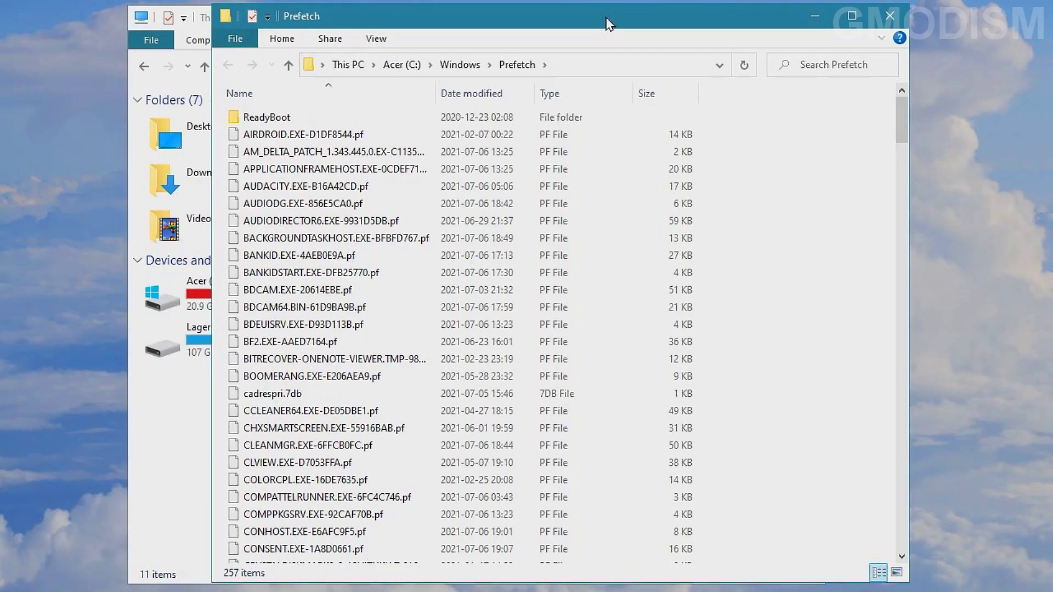
left_click(460, 65)
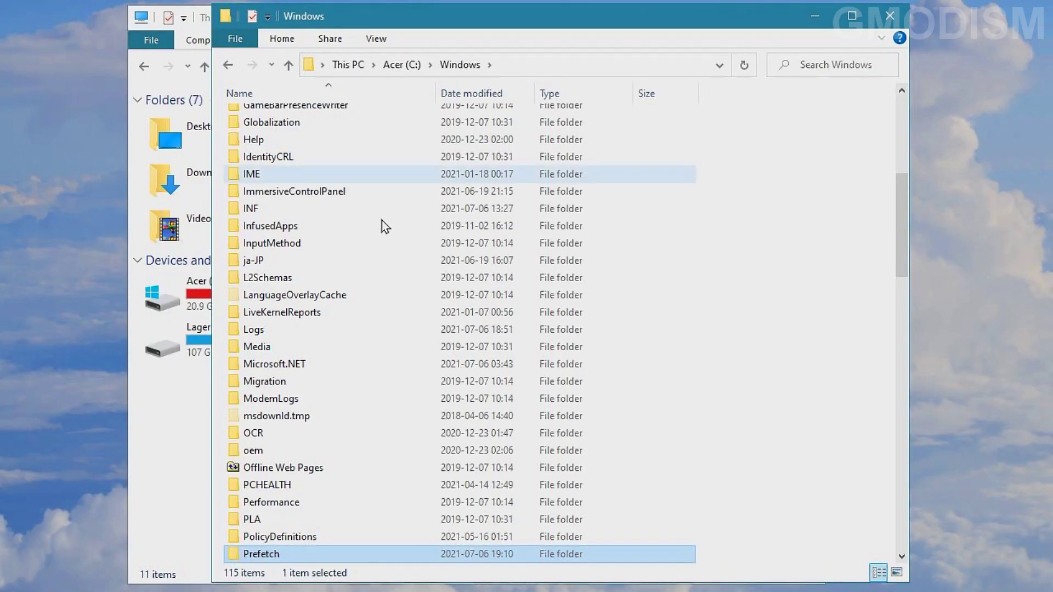
- Check the size of the Prefetch folder in its properties and close the properties
right_click(315, 554)
left_click(368, 536)
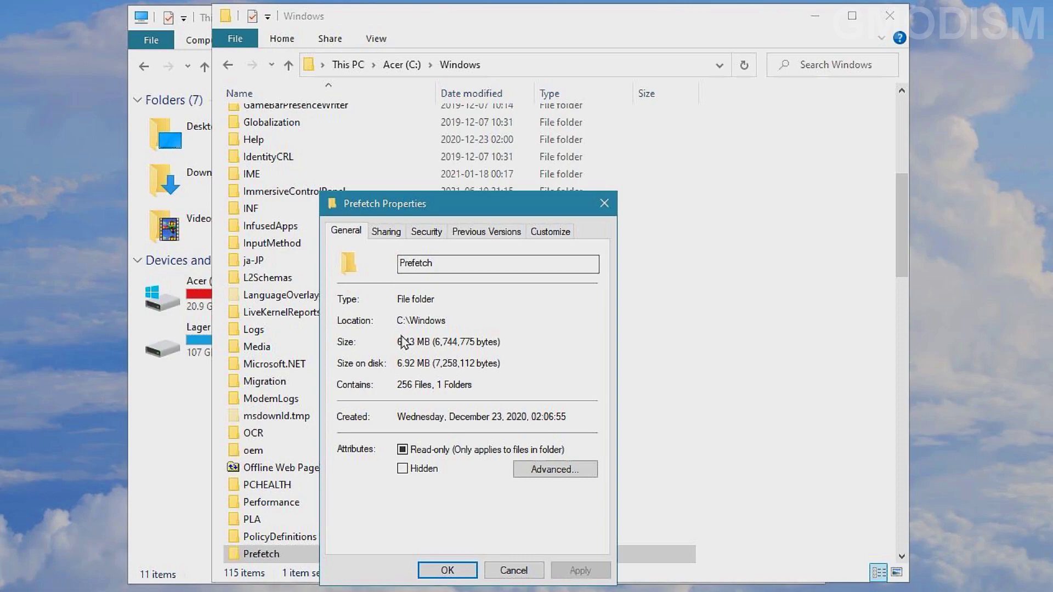
left_click(604, 204)
left_click(889, 16)
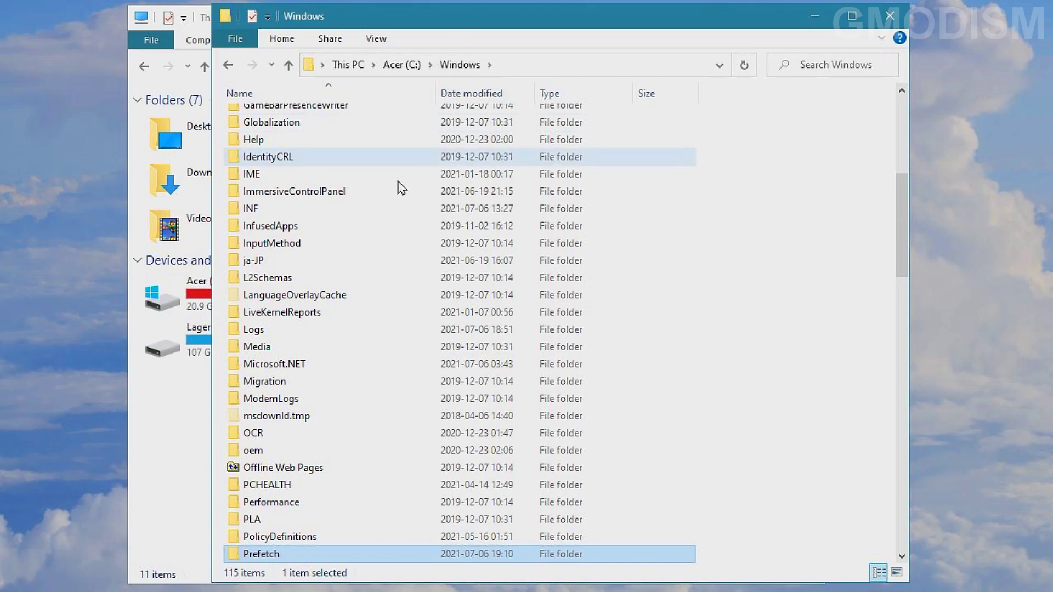
- Find the SoftwareDistribution folder inside the Windows folder and open its Download subfolder
left_click(354, 227)
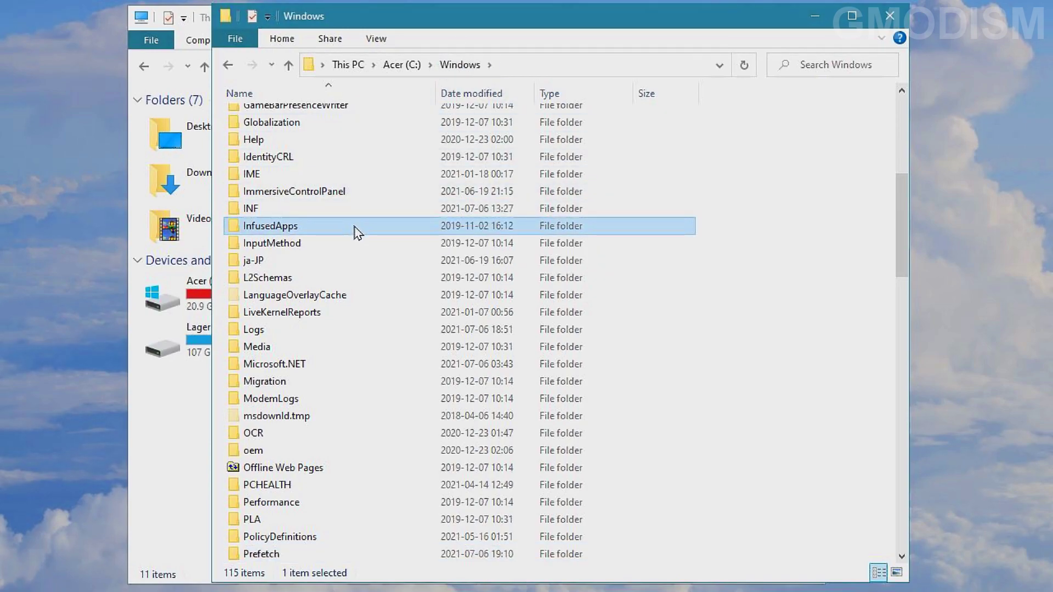
type("so")
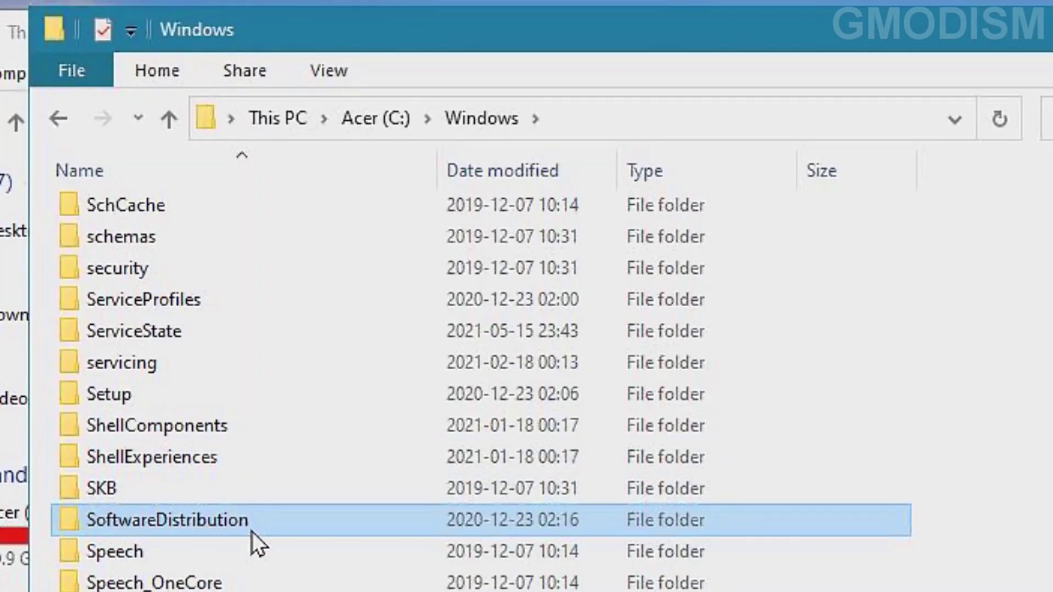
double_click(280, 519)
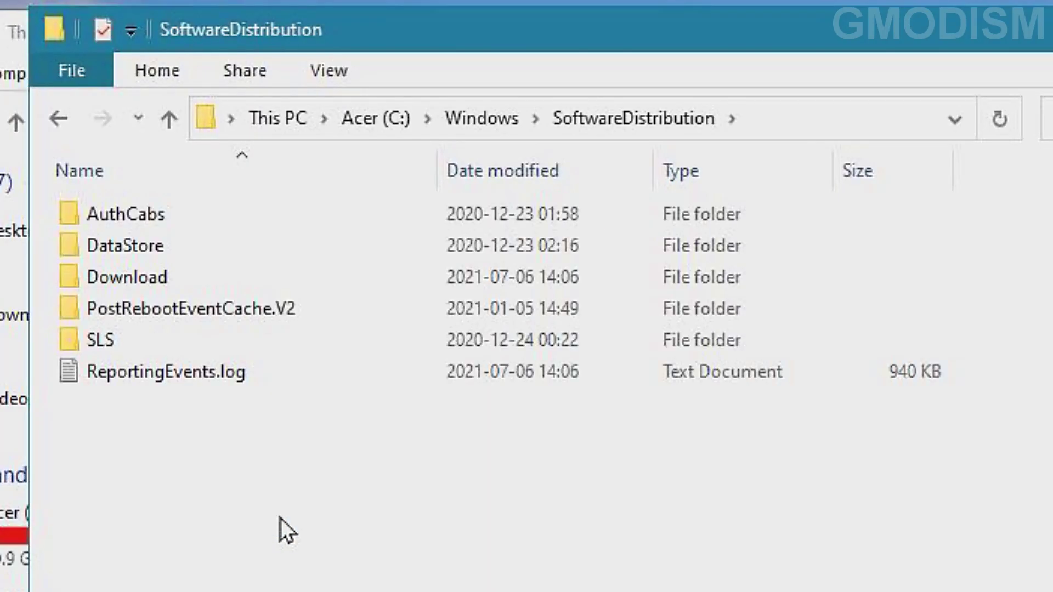
double_click(164, 265)
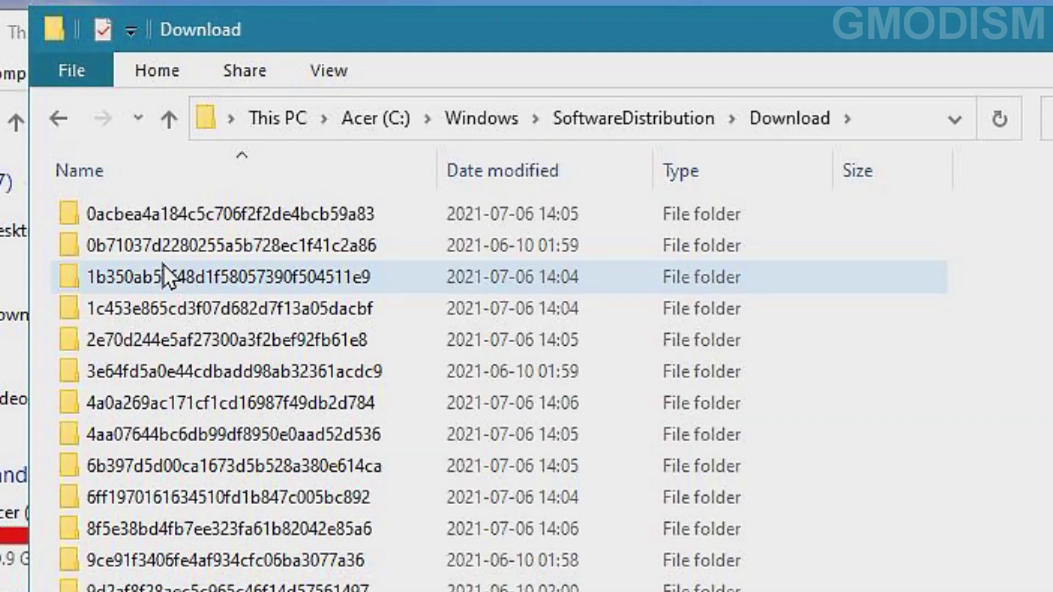
- Permanently delete all items in the SoftwareDistribution Download folder, continuing with administrator permission for all current items
left_click(491, 329)
key("ctrl+a")
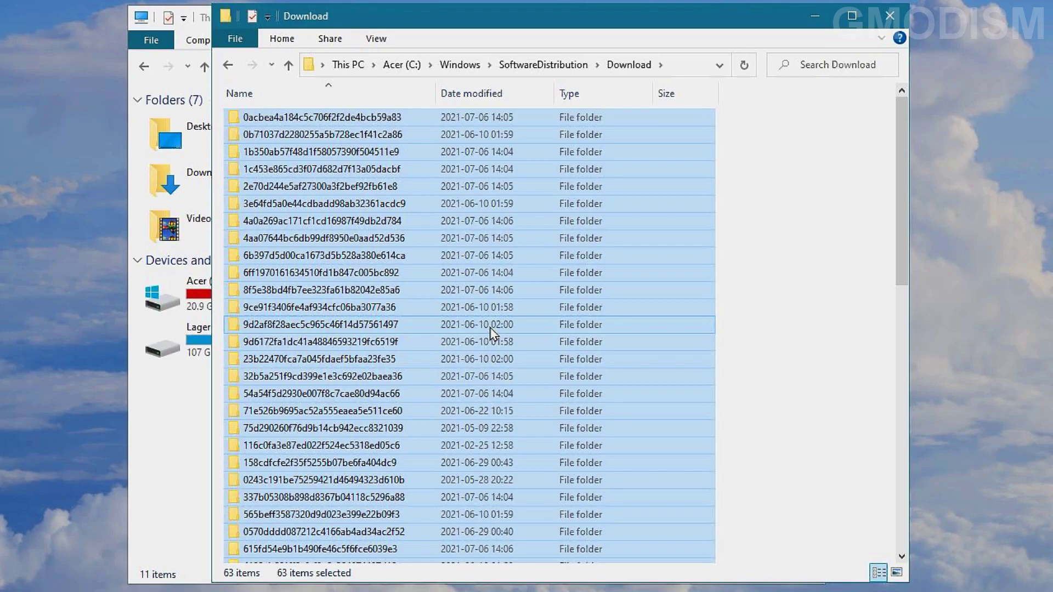
key("shift+Delete")
key("Return")
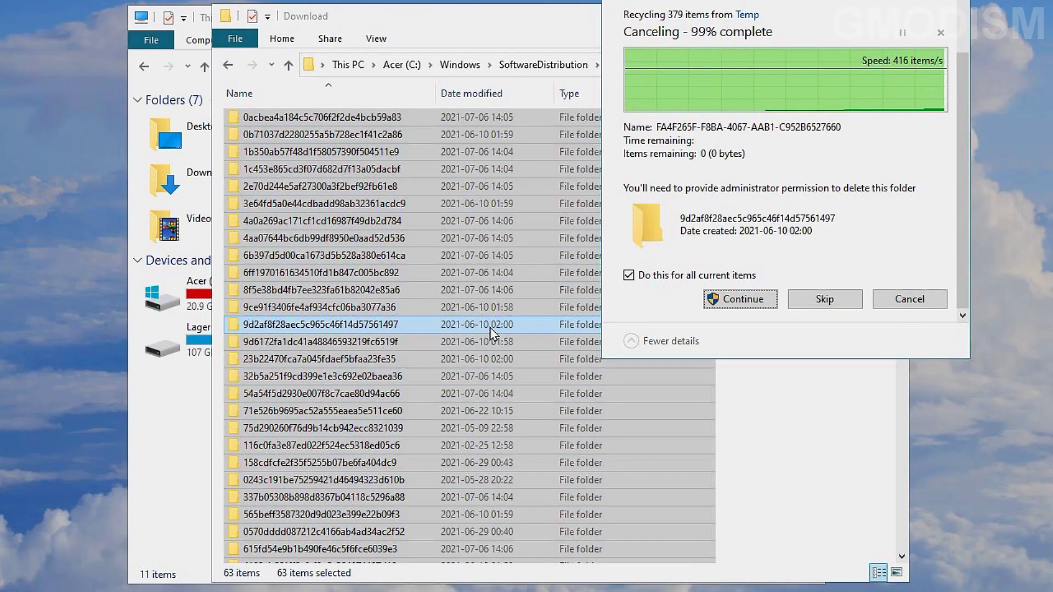
left_click(738, 299)
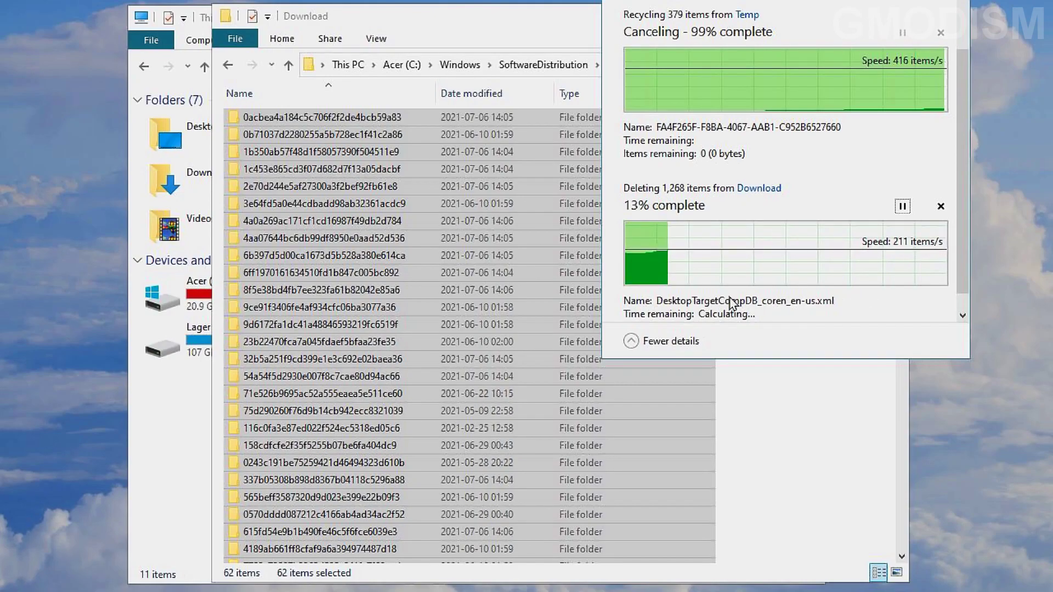
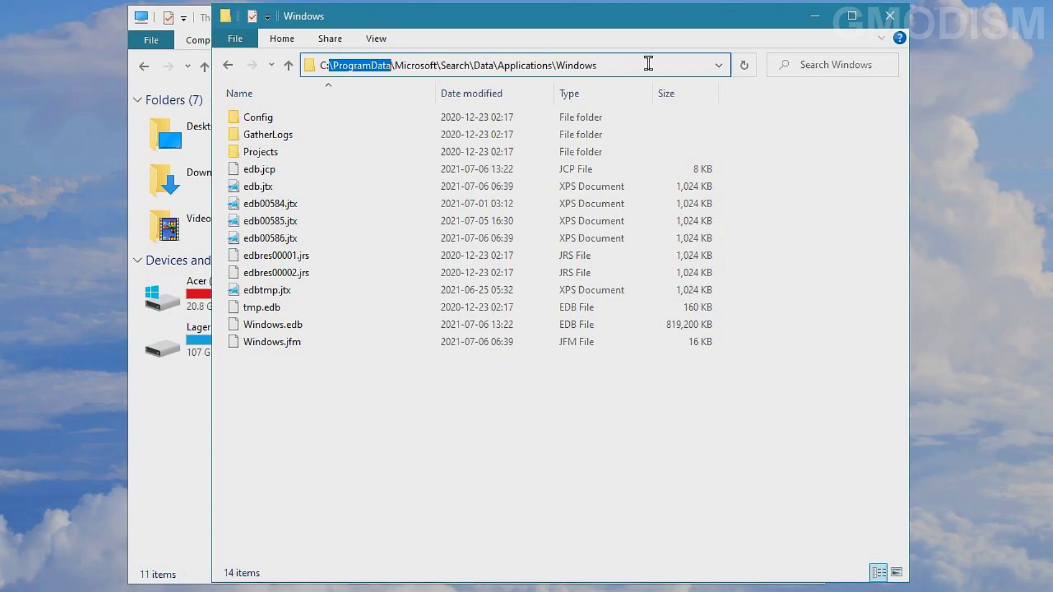
- Inspect the path C:\ProgramData\Microsoft\Search\Data\Applications\Windows and the size of Windows.edb, and close the folder window
left_click(653, 64)
key("ctrl+a")
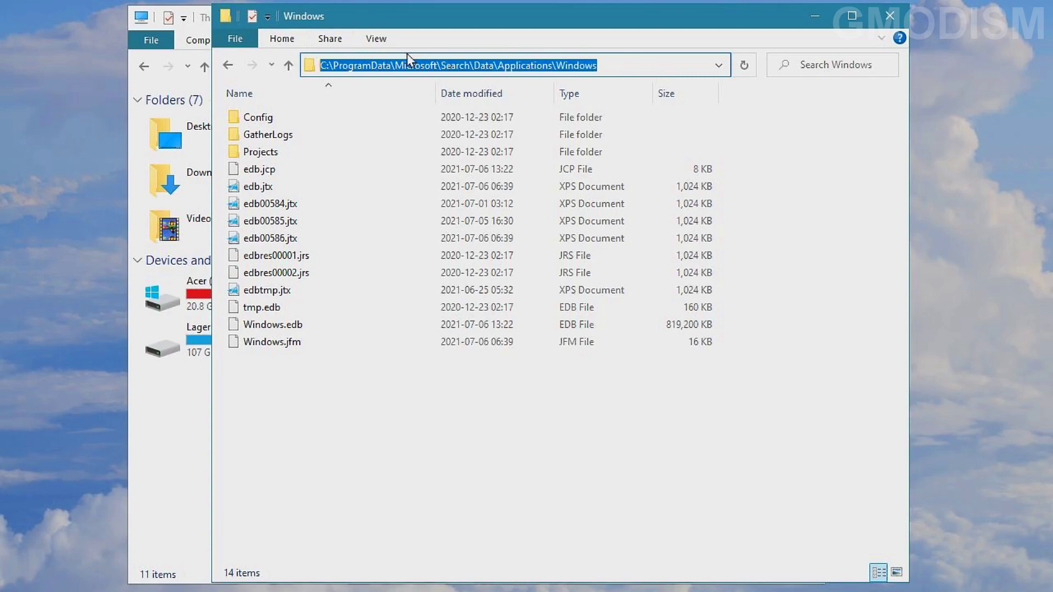
left_click(626, 61)
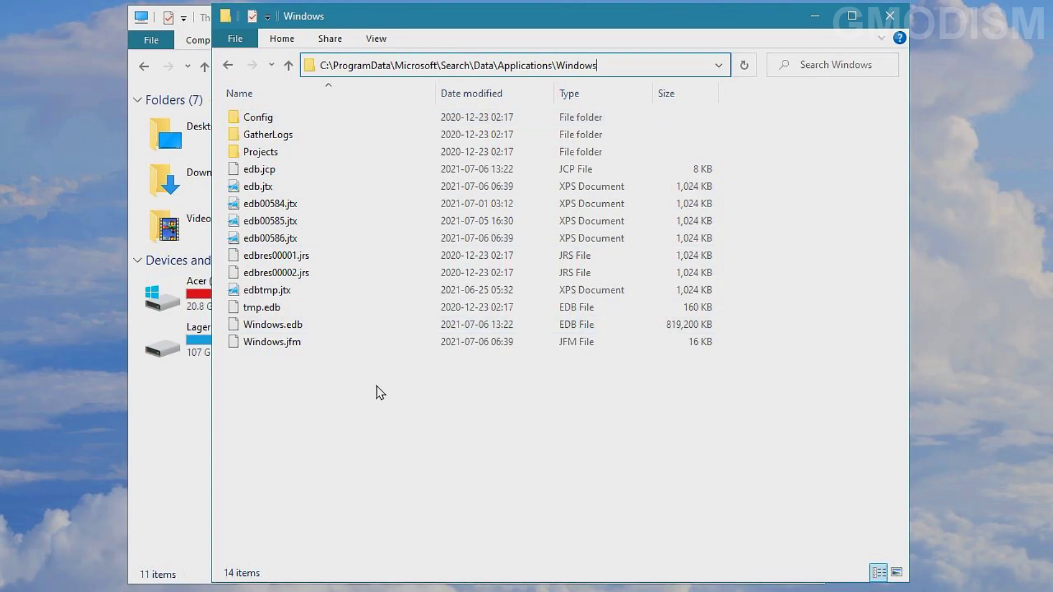
left_click(276, 328)
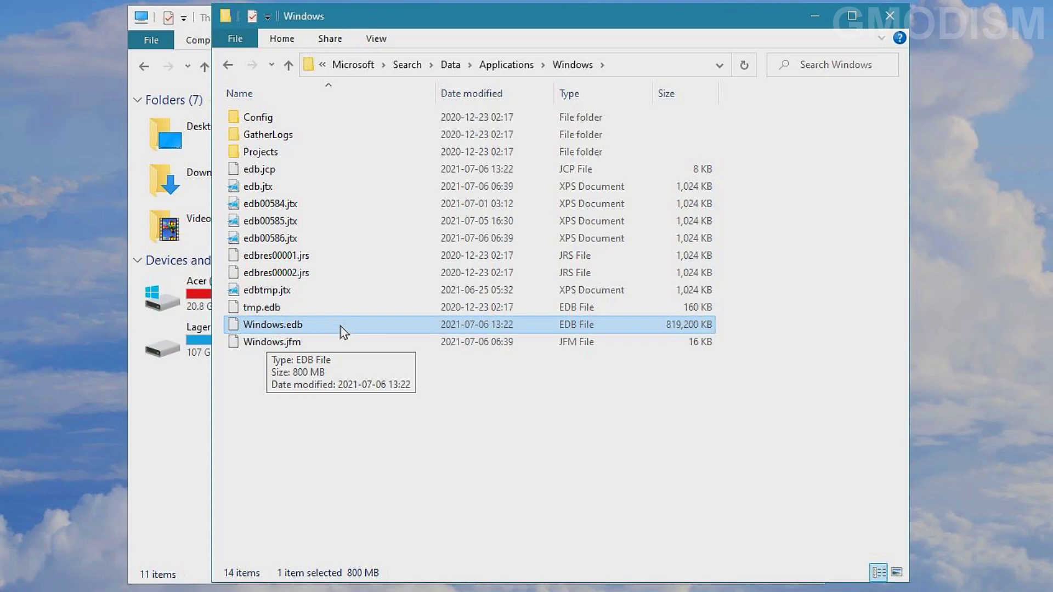
key("ctrl+w")
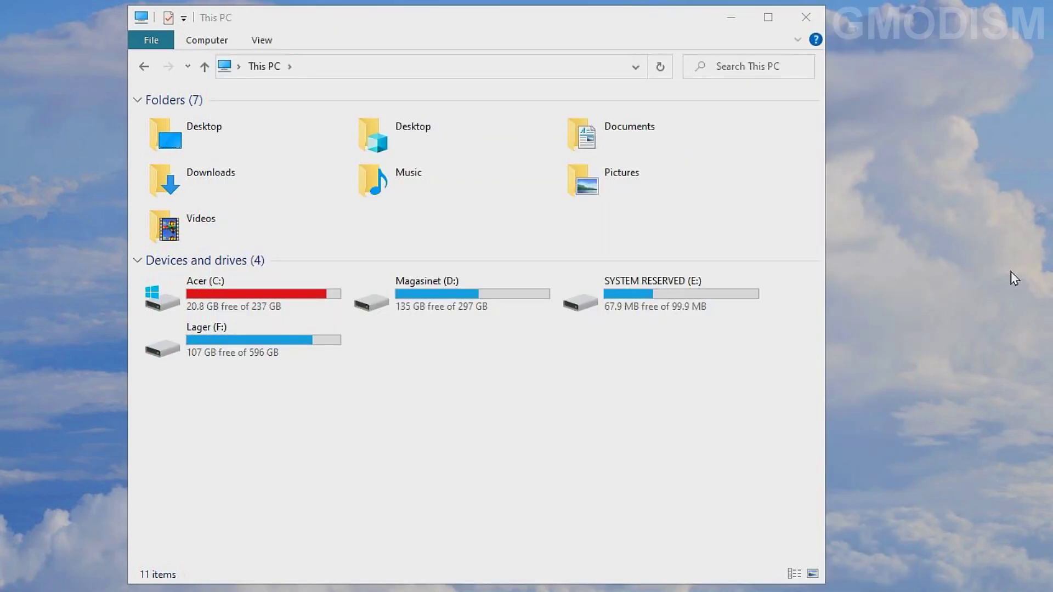
- Find Indexing Options by searching for "search in", and open its advanced options
key("super")
type("search in")
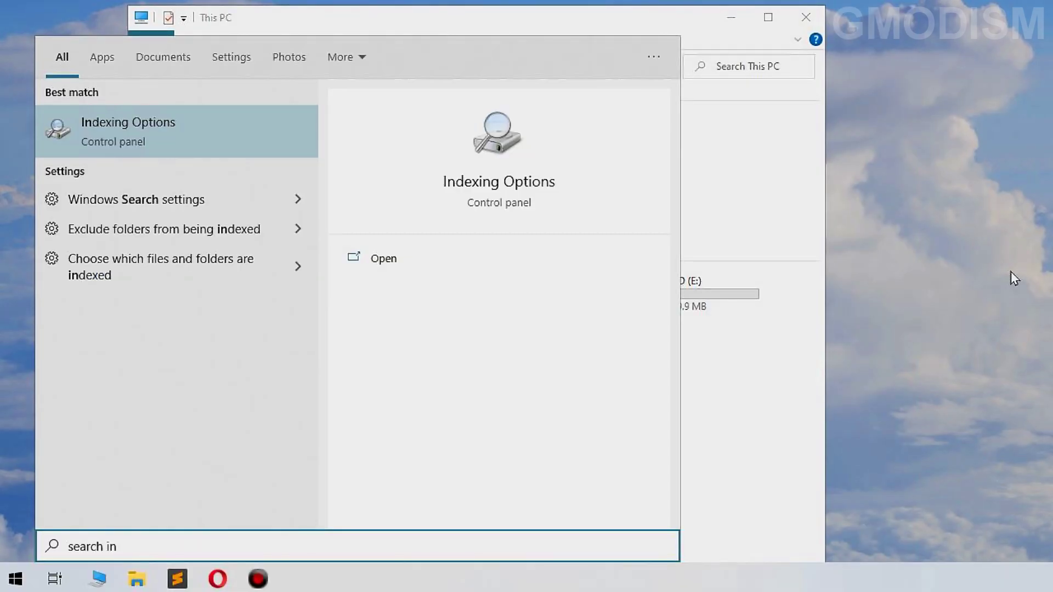
left_click(169, 136)
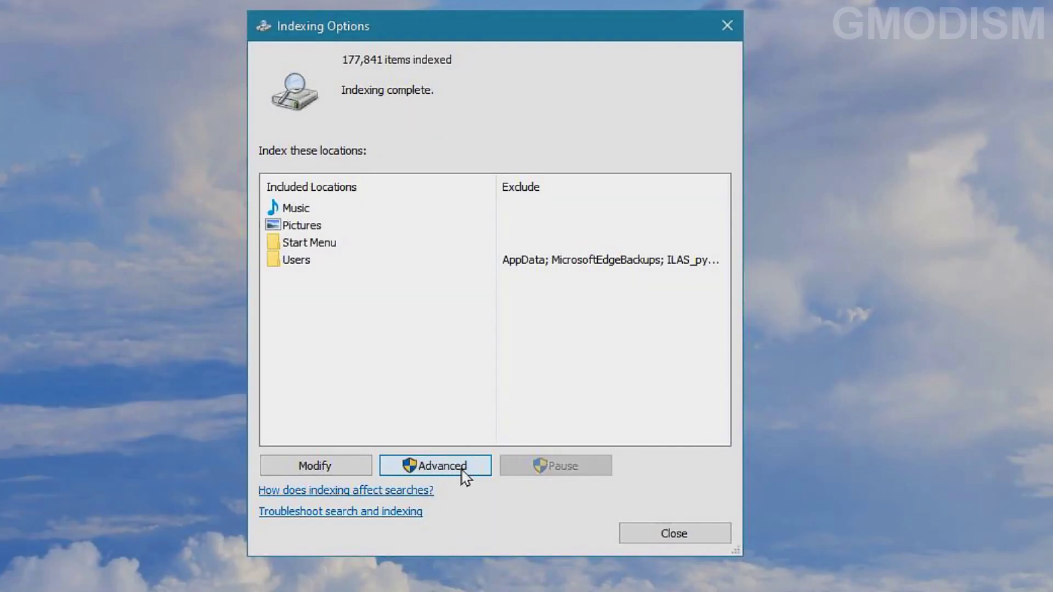
left_click(448, 467)
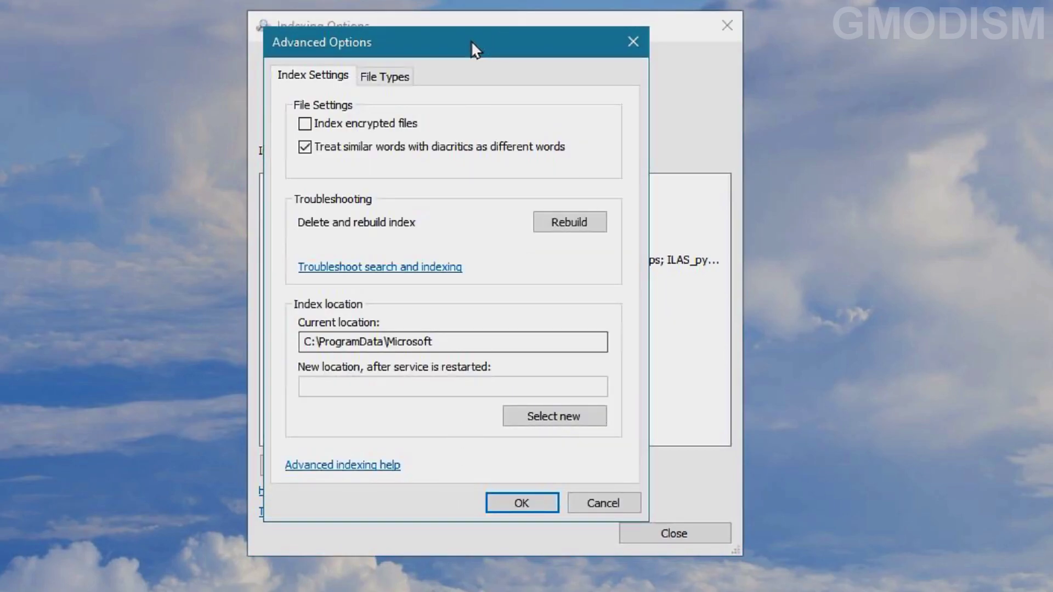
- Set the file type indexing to Index Properties Only and confirm the advanced options
left_click(389, 76)
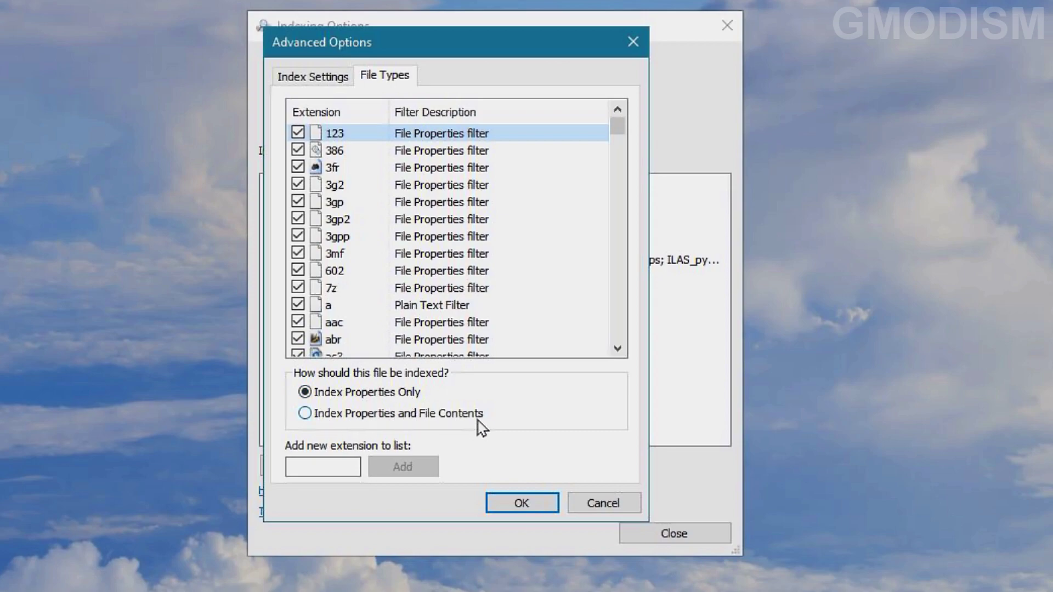
left_click(337, 391)
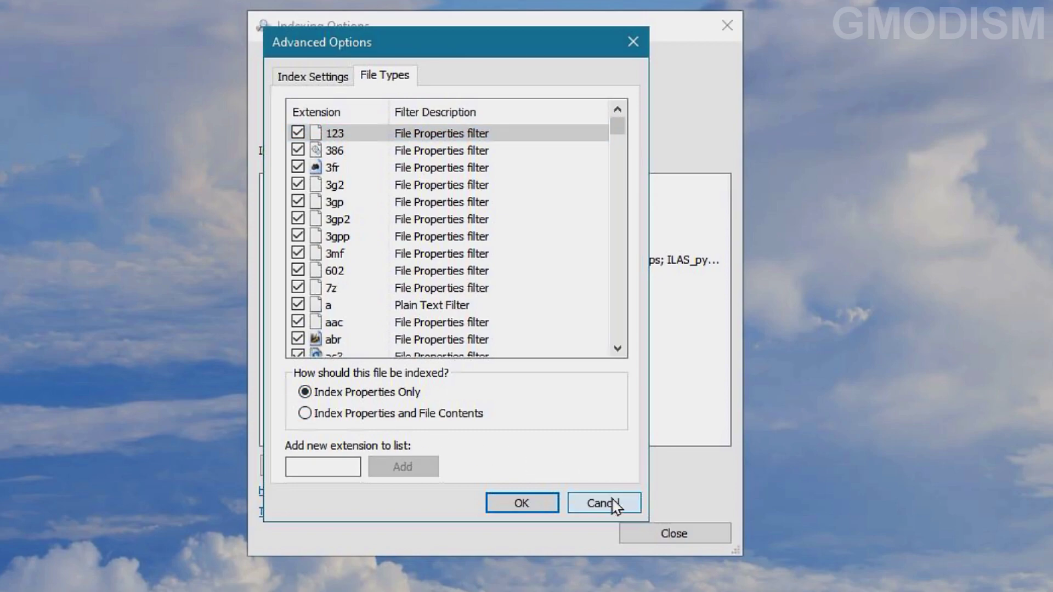
left_click(551, 504)
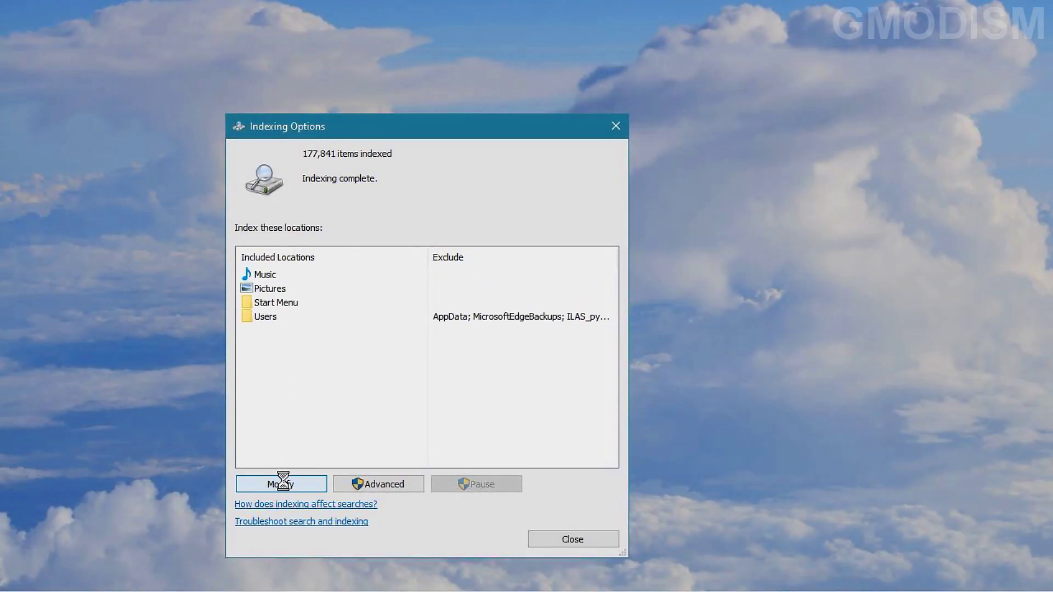
- Show all indexed locations, review the included ones, and exclude the Pictures folder on Lager (F:) from indexing
left_click(284, 484)
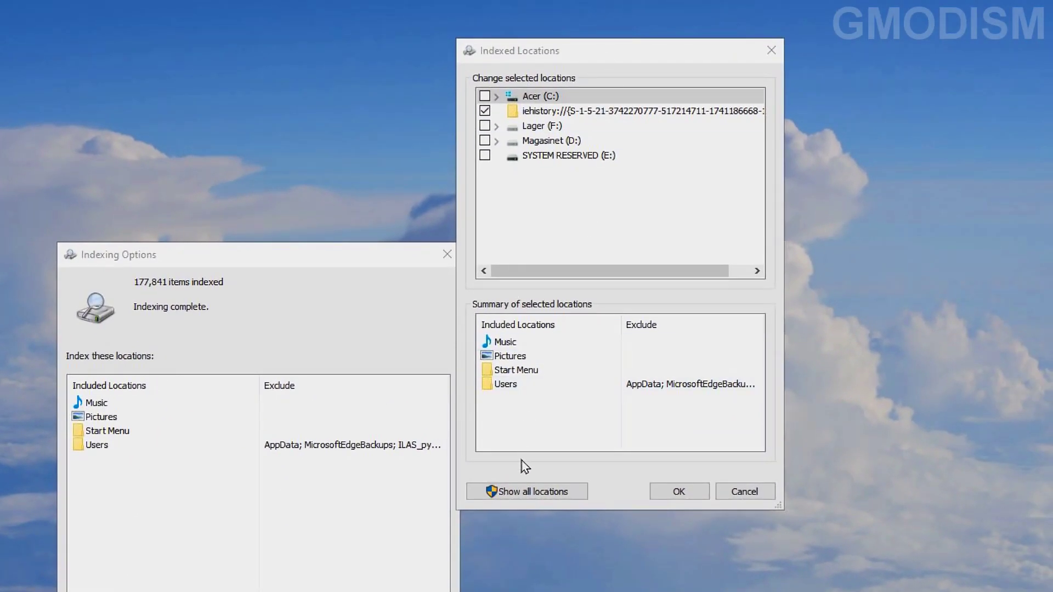
left_click(534, 491)
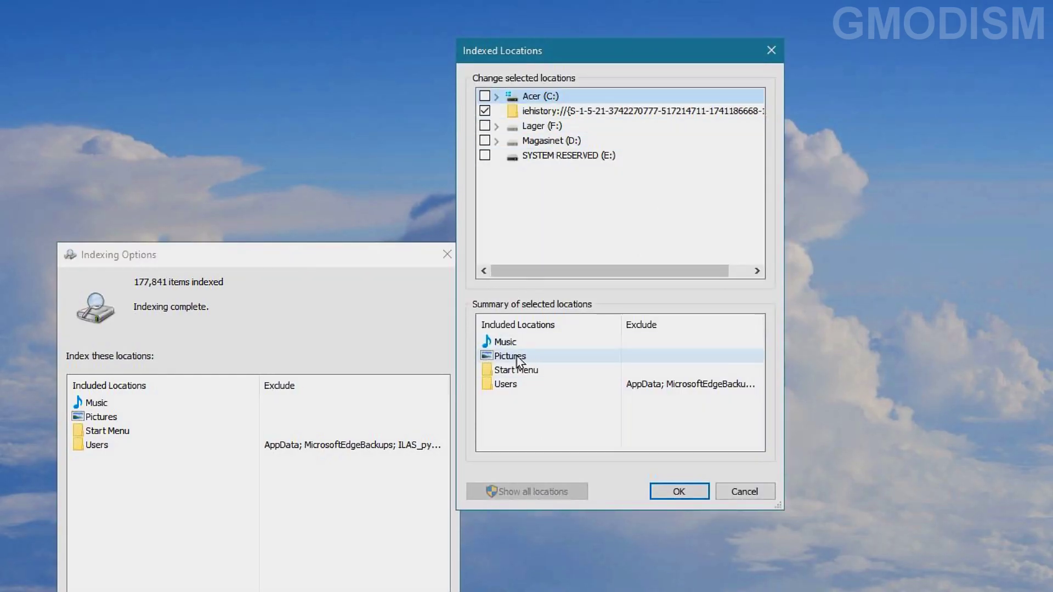
left_click(521, 386)
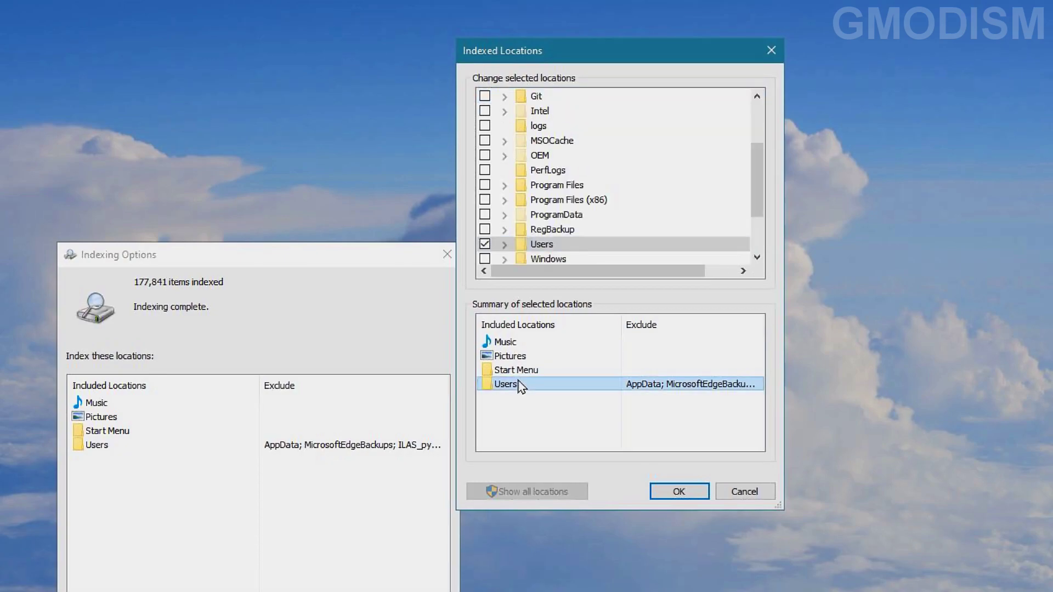
left_click(525, 372)
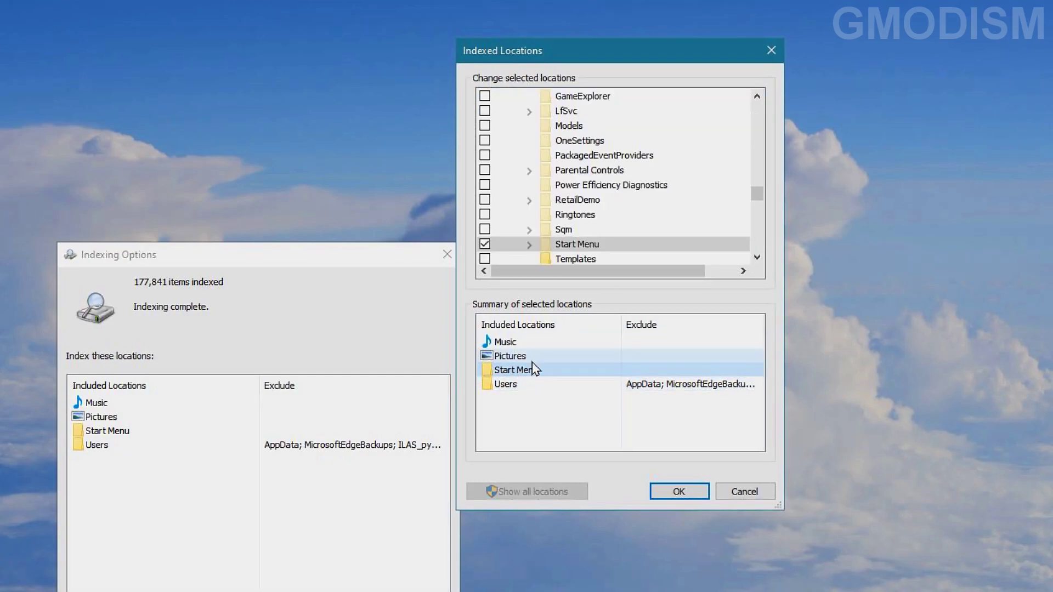
left_click(535, 358)
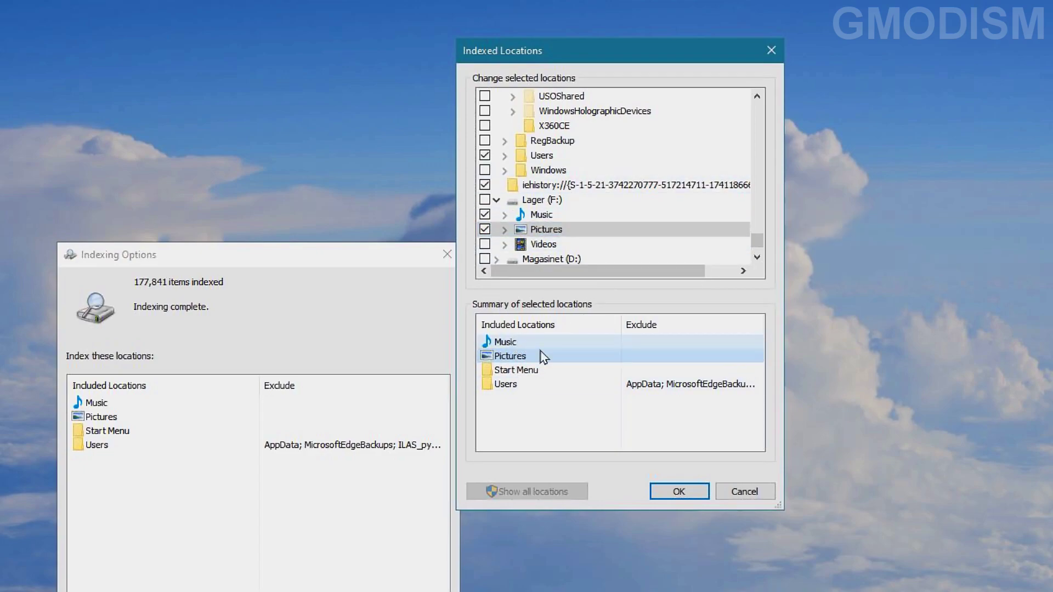
left_click(485, 230)
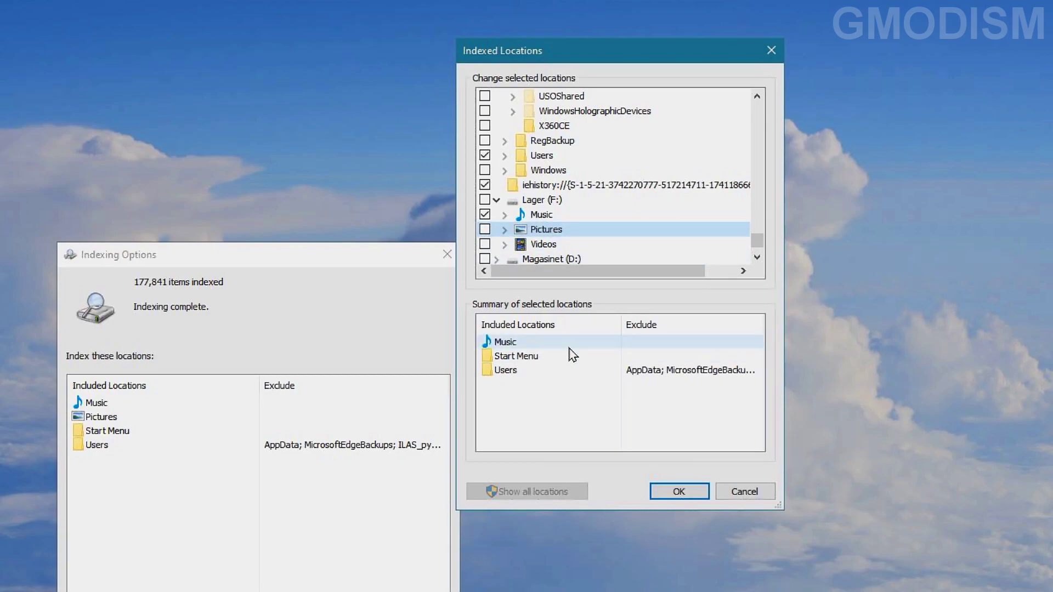
- Review the Music folder on Lager (F:) and apply the modified indexed locations
left_click(521, 342)
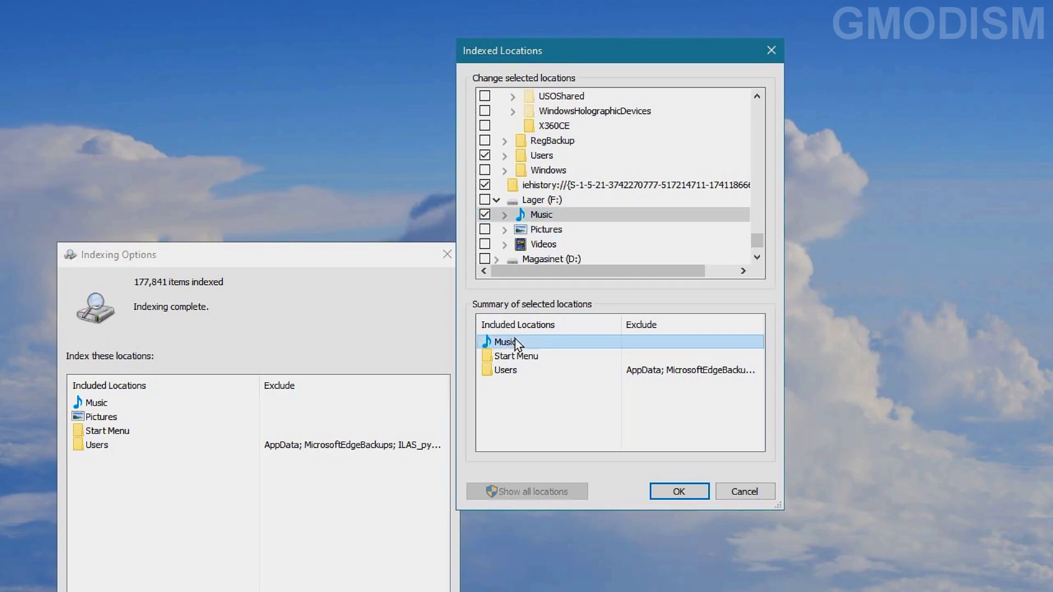
left_click(505, 215)
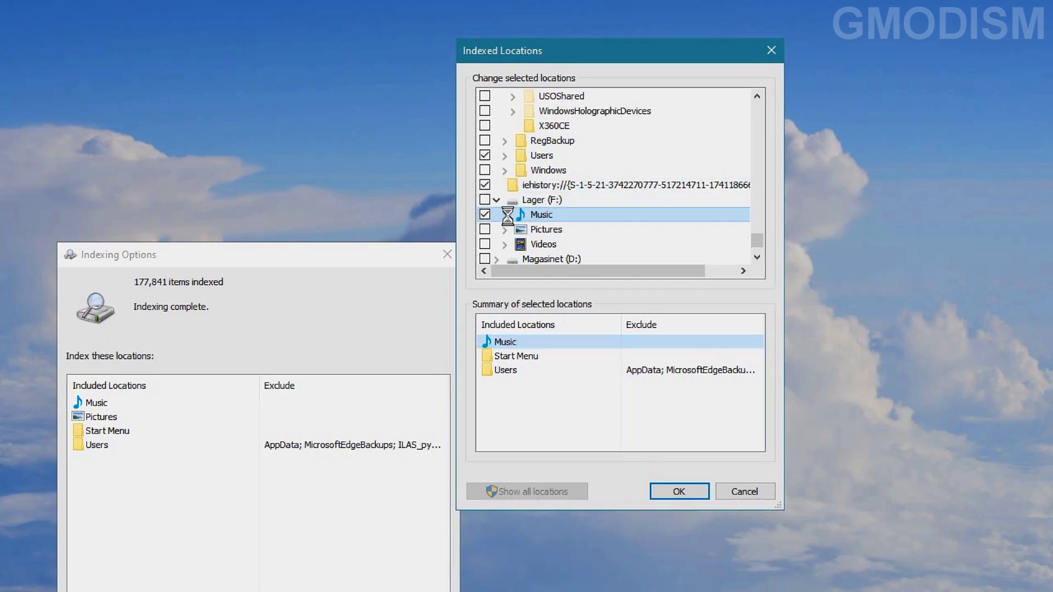
scroll(508, 215, "down", 1)
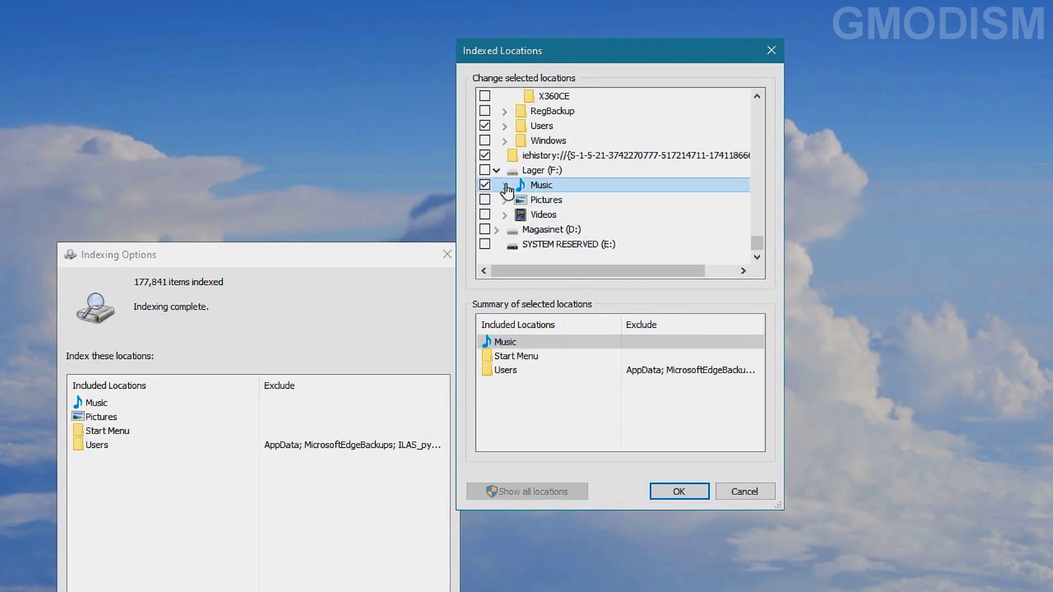
left_click(688, 493)
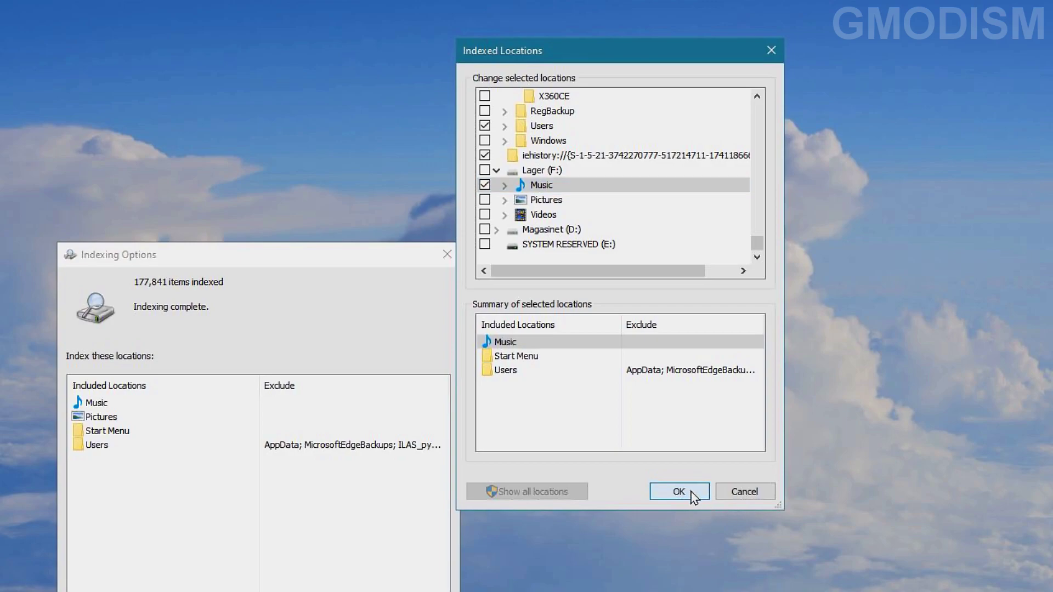
left_click(689, 495)
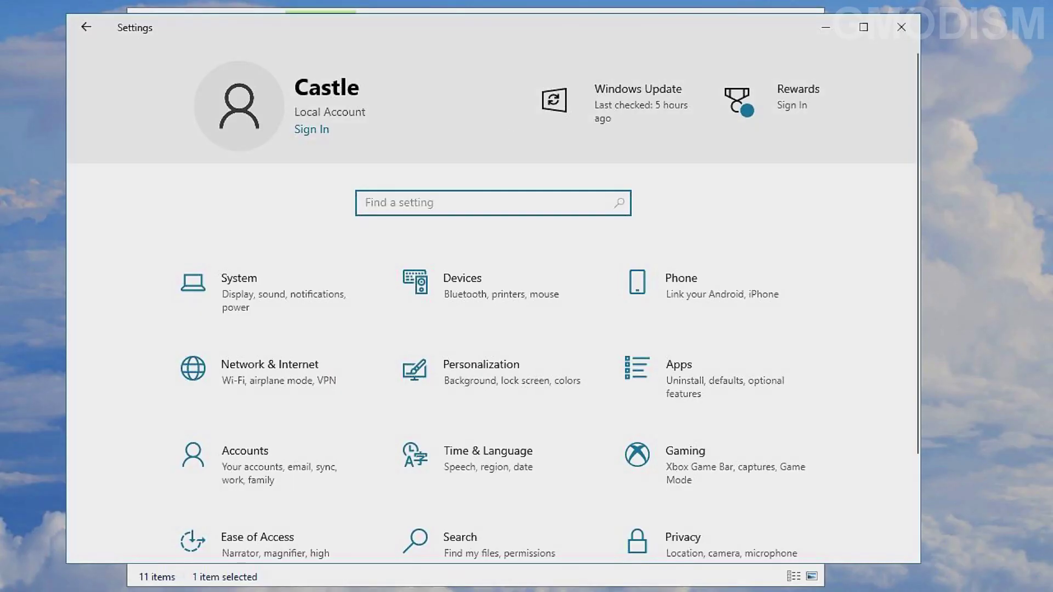
- Find the Windows Search settings and review the excluded folders, indexer performance and further search indexer settings
type("windows s")
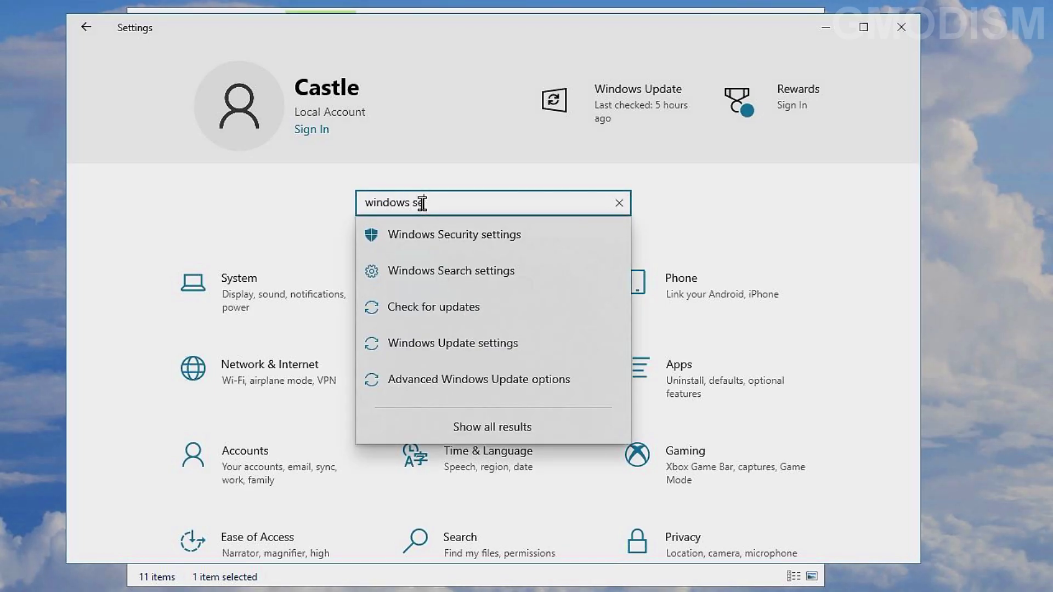
type("e")
left_click(480, 271)
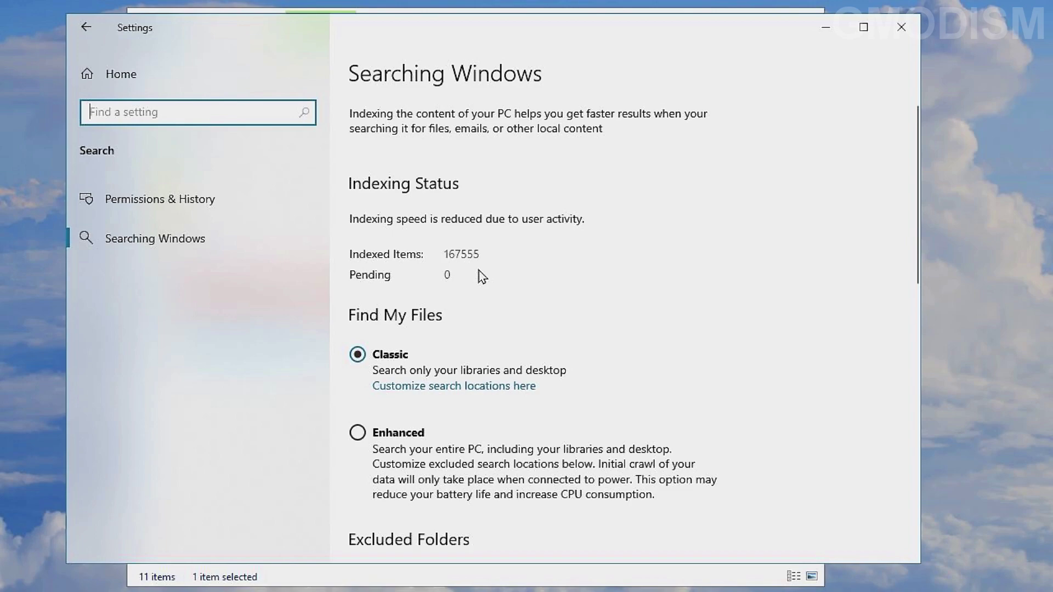
scroll(544, 204, "down", 4)
scroll(544, 205, "down", 8)
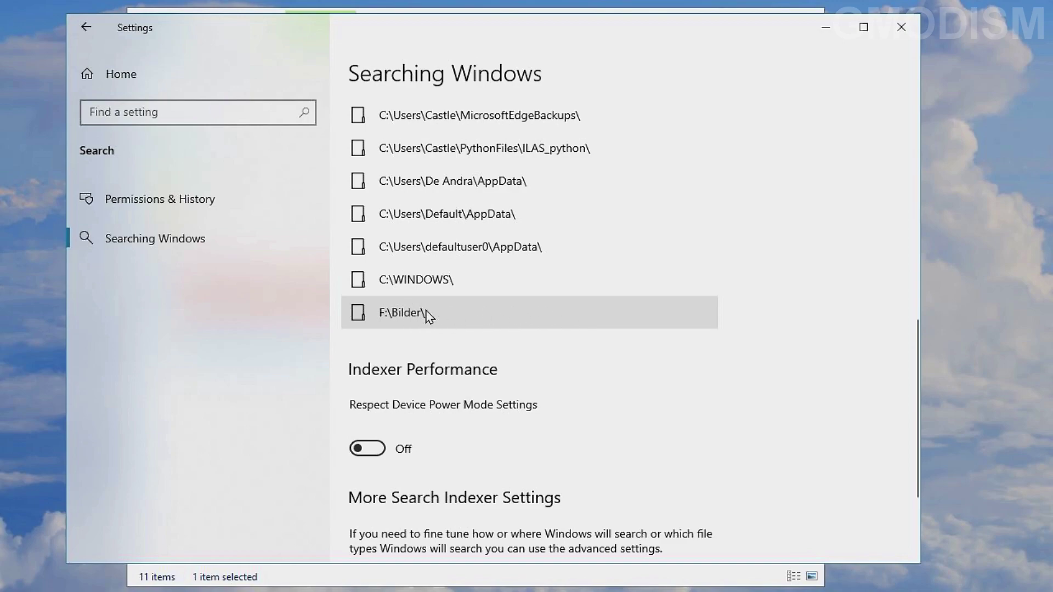
scroll(589, 299, "down", 2)
scroll(588, 296, "down", 2)
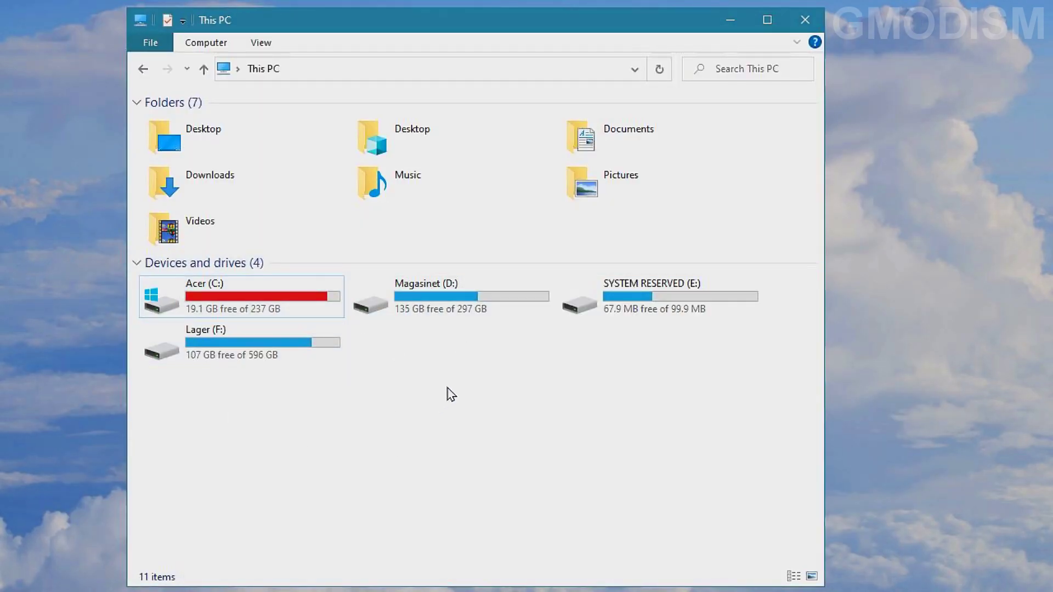
- Try allowing content indexing for files on Magasinet (D:), revert the option and close the drive properties without applying
right_click(423, 288)
left_click(471, 274)
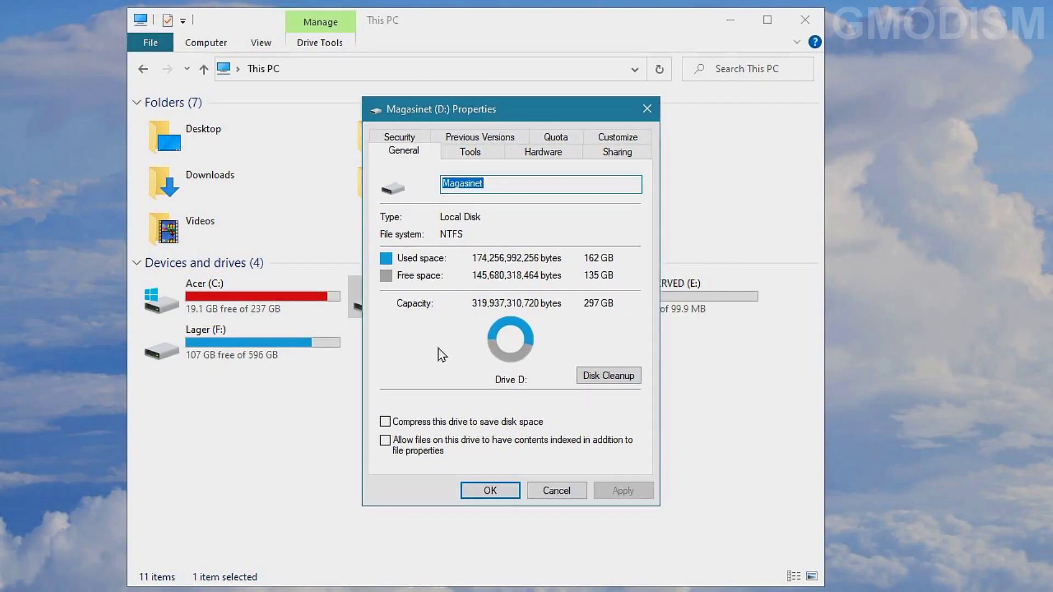
left_click(393, 448)
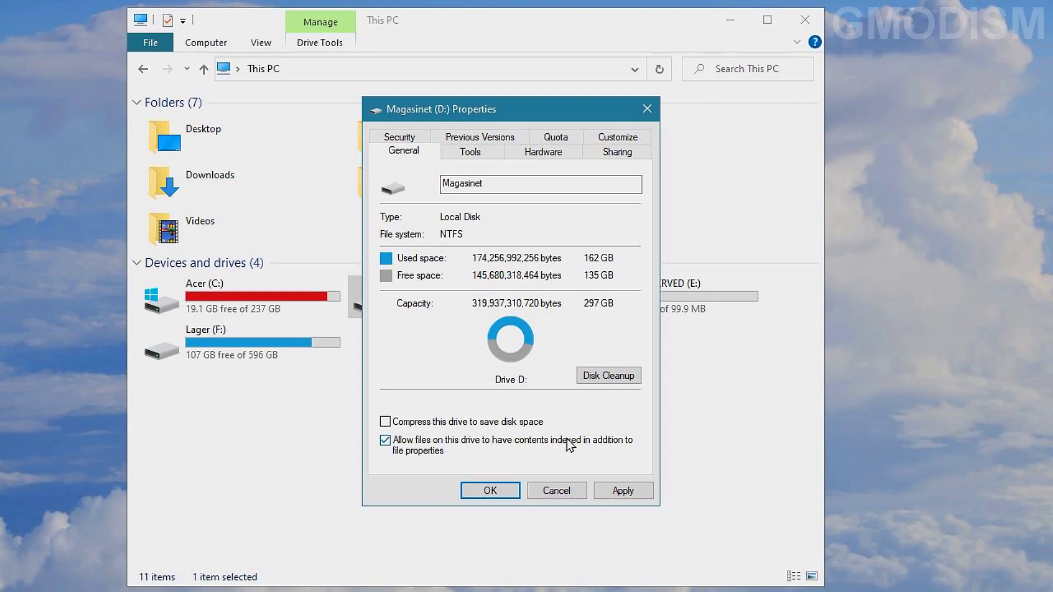
left_click(433, 454)
left_click(646, 109)
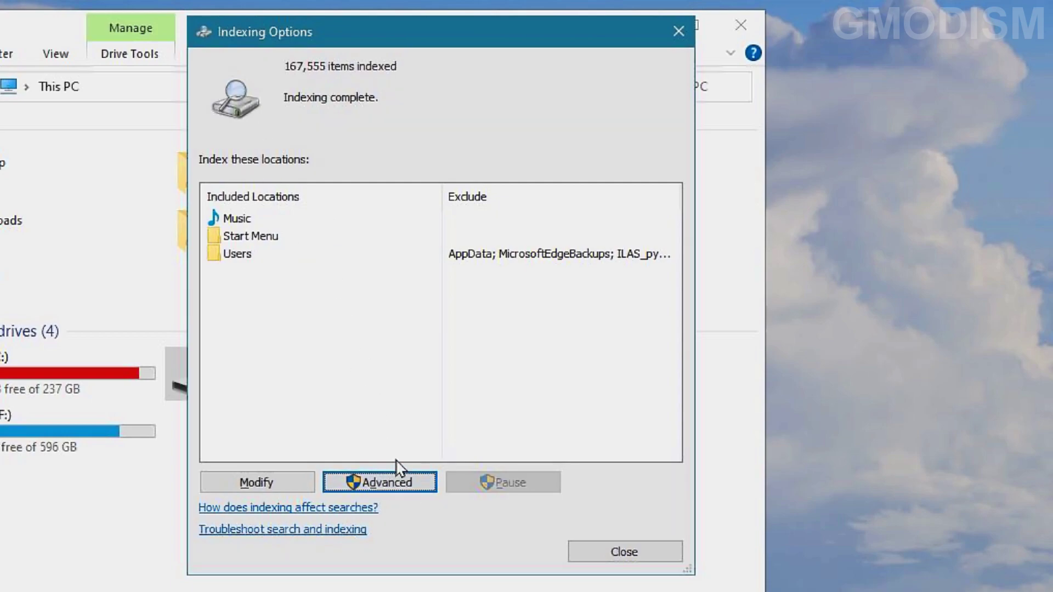
- Delete and rebuild the search index from the advanced indexing options, confirm the rebuild and close Indexing Options
left_click(380, 483)
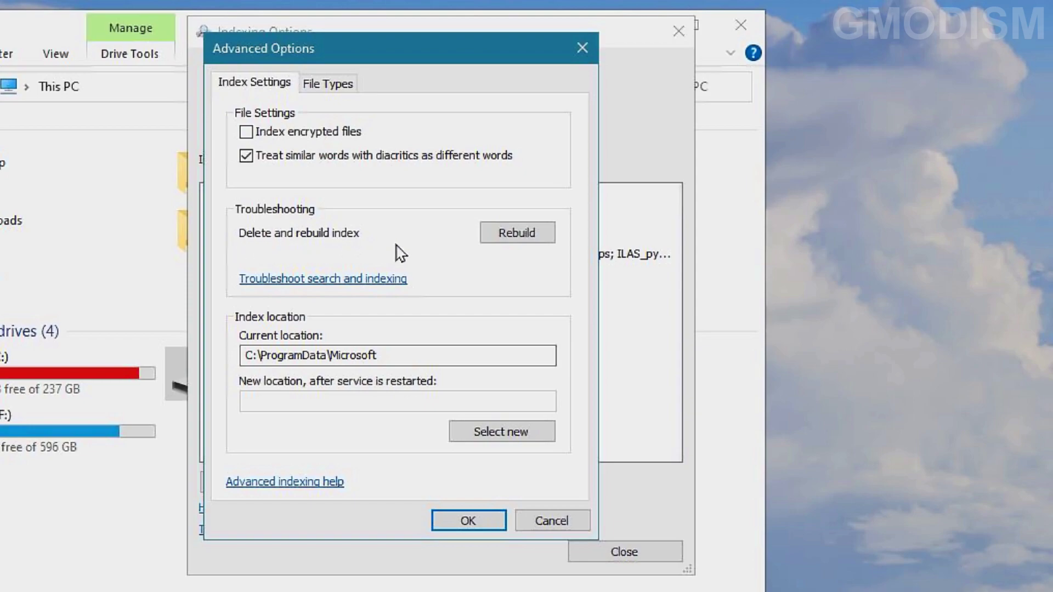
left_click(516, 233)
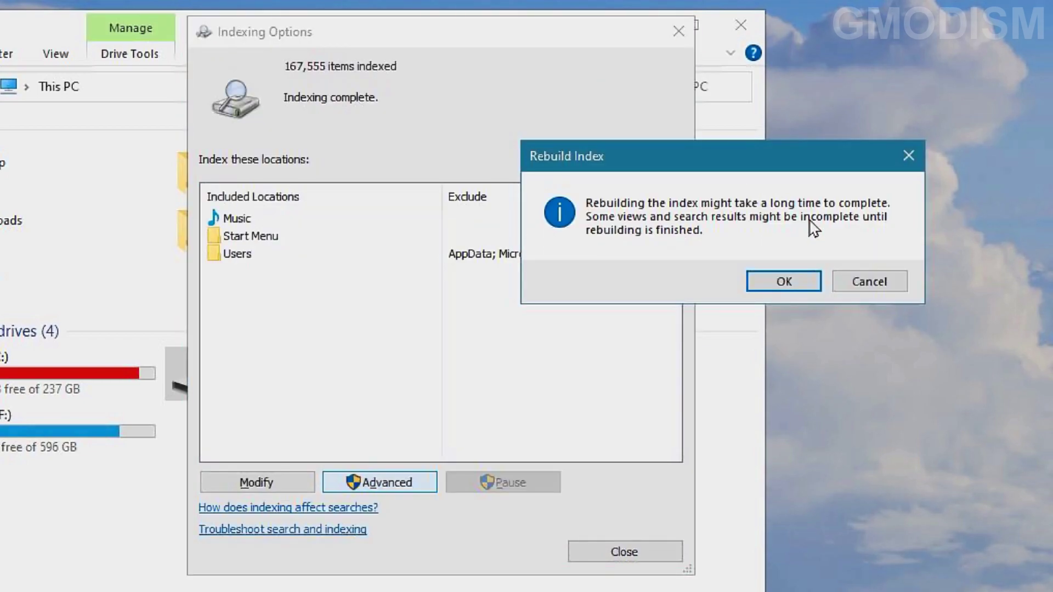
left_click(793, 283)
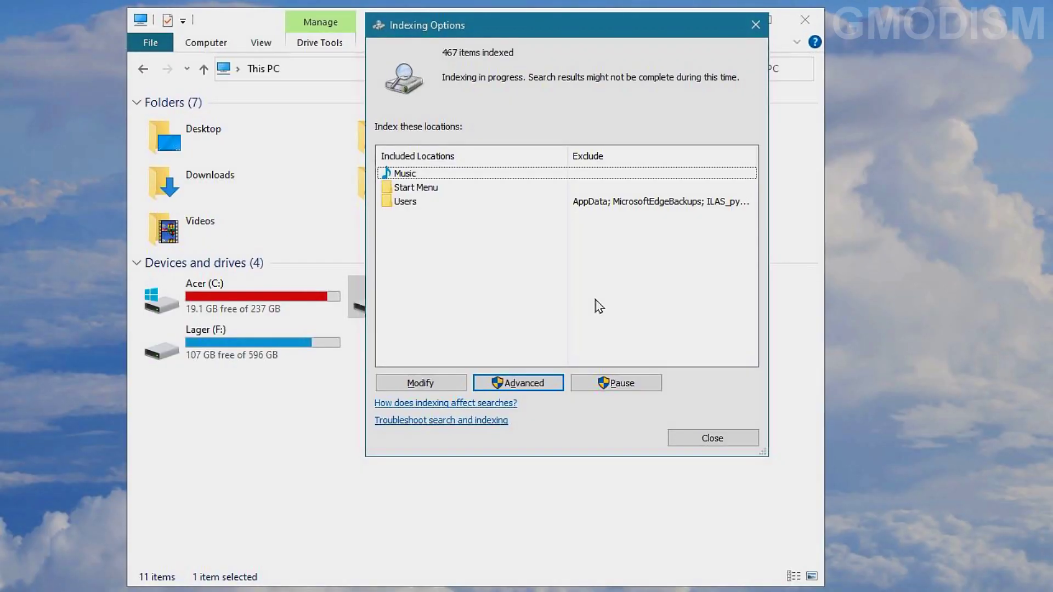
left_click(755, 23)
left_click(577, 496)
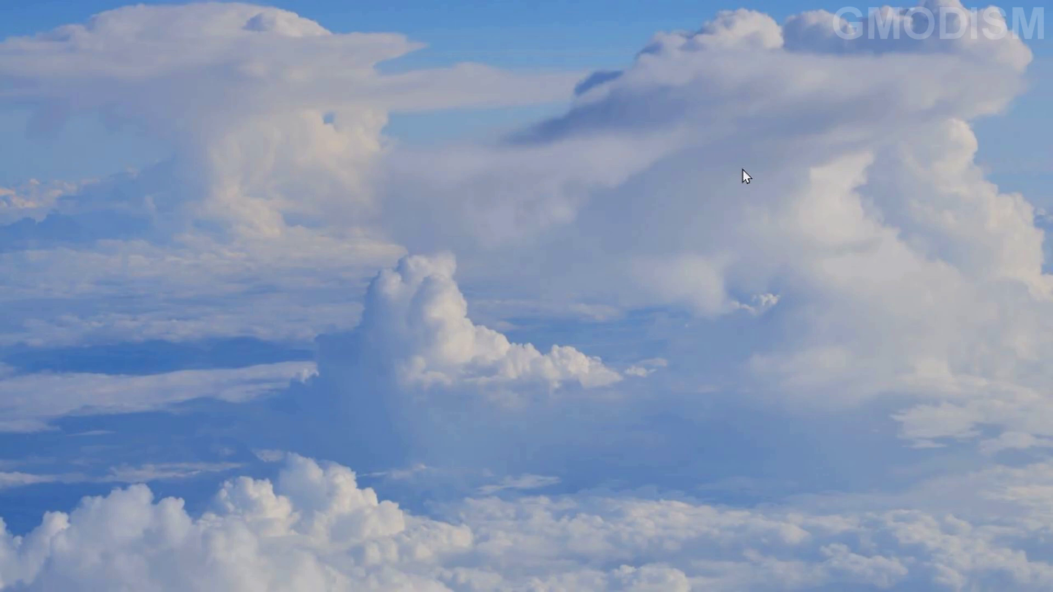
- Start Windows PowerShell as administrator and query the reserved storage state with Get-WindowsReservedStorageState
mouse_move(10, 585)
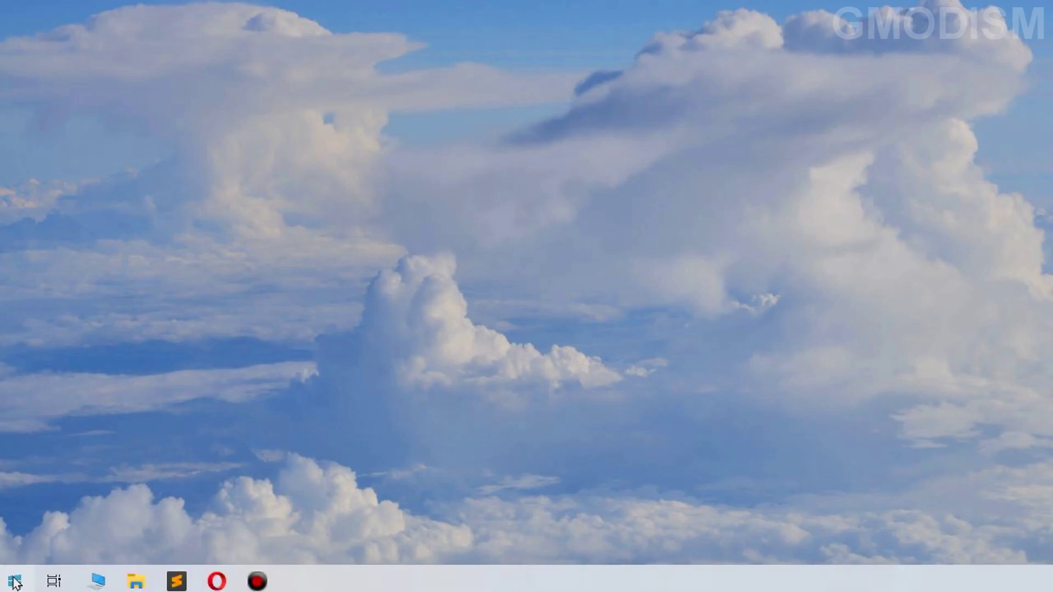
right_click(14, 583)
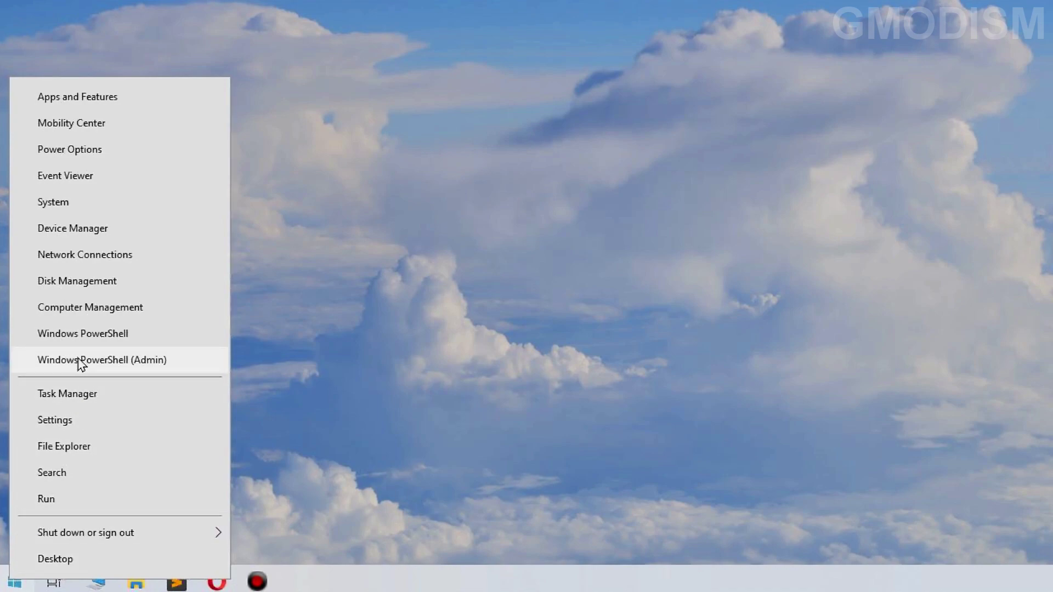
left_click(149, 362)
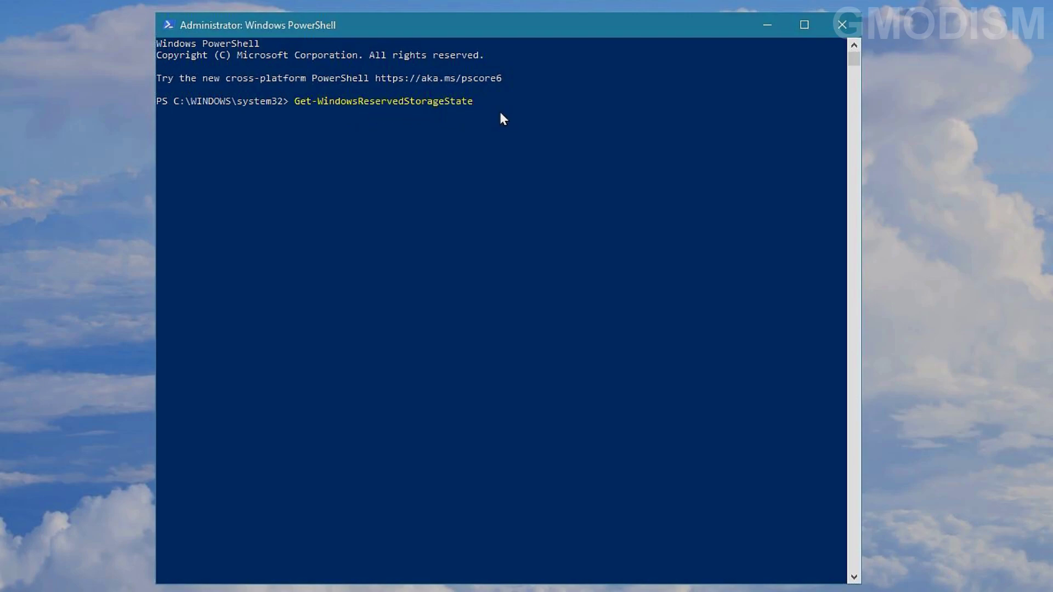
key("Return")
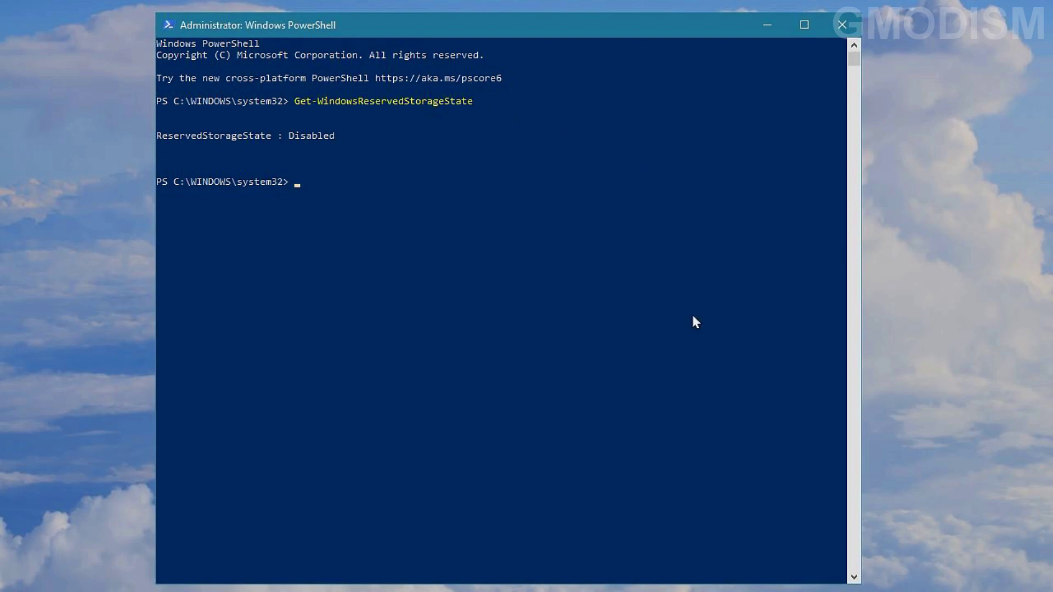
- Disable Windows reserved storage by running Set-WindowsReservedStorageState -State disabled, and close PowerShell
key("Up")
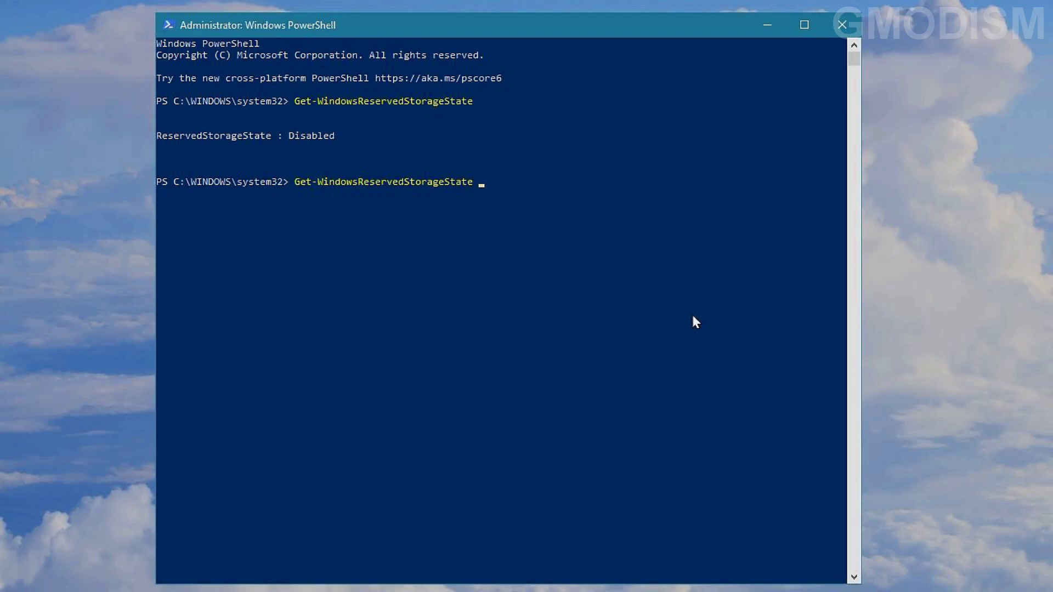
type("State disabled")
key("Return")
type("Set-WindowsReservedStorageState -State disabled")
key("Return")
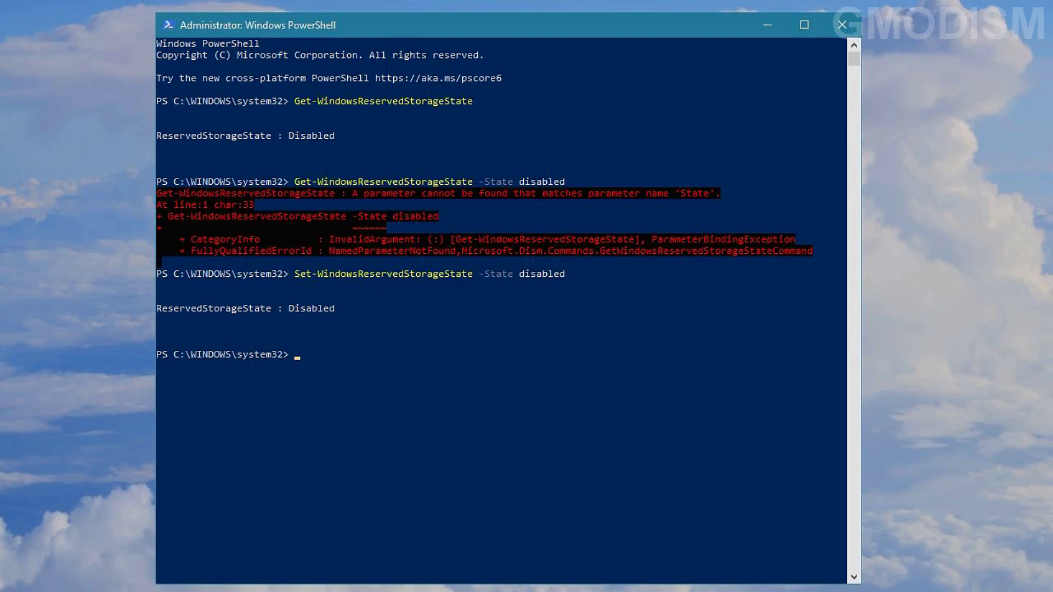
left_click(837, 29)
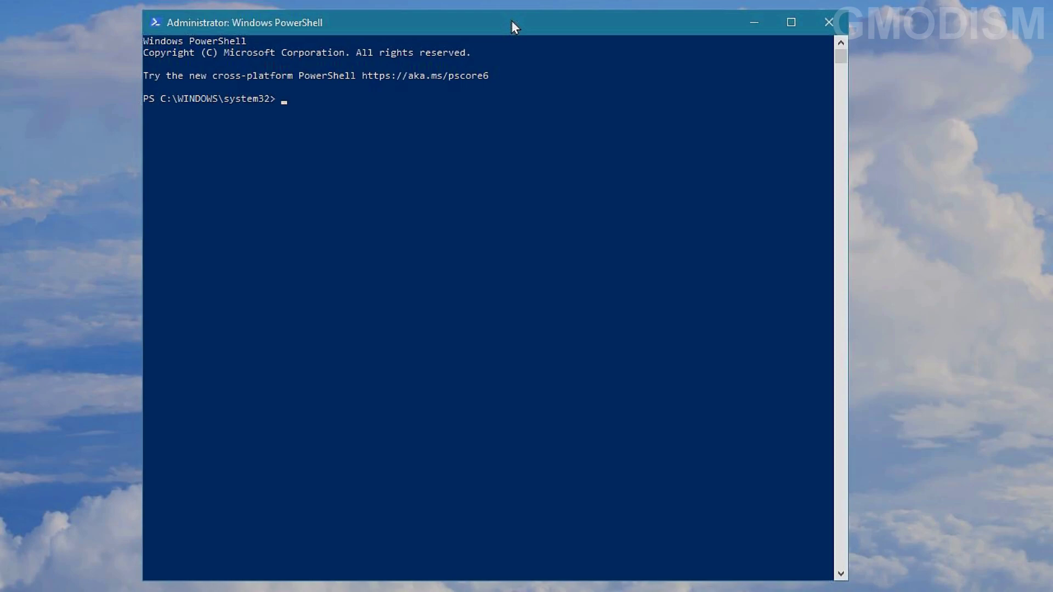
- Run WSReset.exe in administrator PowerShell to clear the Microsoft Store cache, and close PowerShell
type("WSReset.exe")
key("Return")
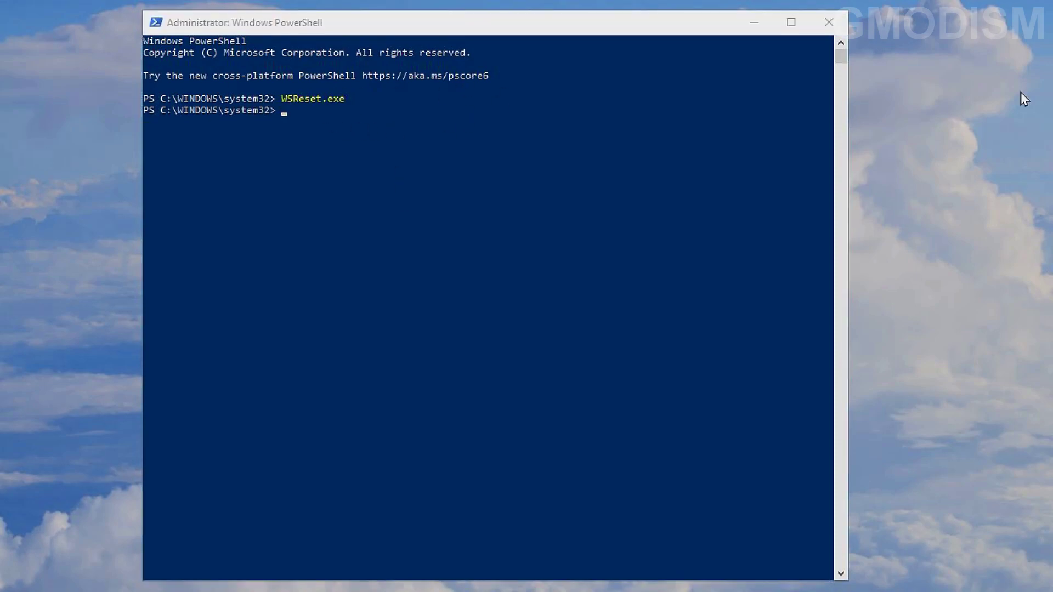
left_click(836, 24)
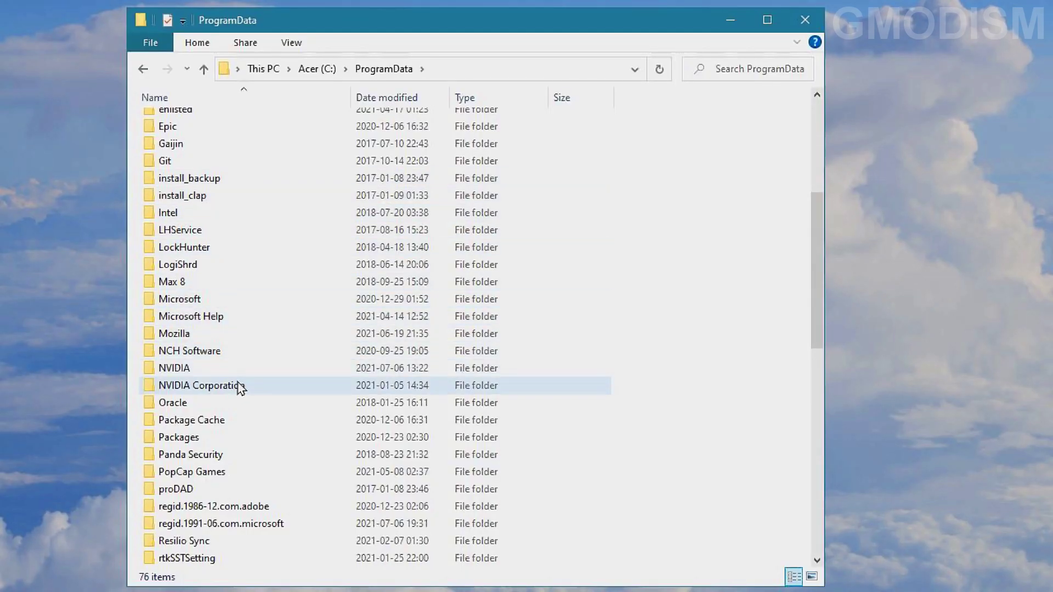
- Examine the NV_Cache folder under ProgramData\NVIDIA Corporation on Acer (C:), including its files and total size
double_click(218, 391)
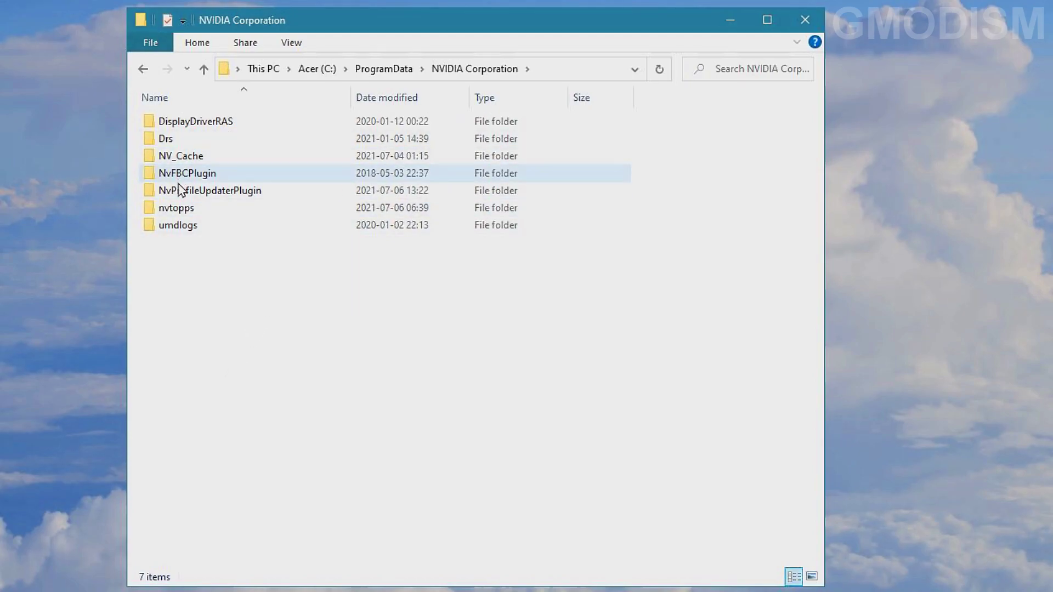
double_click(212, 158)
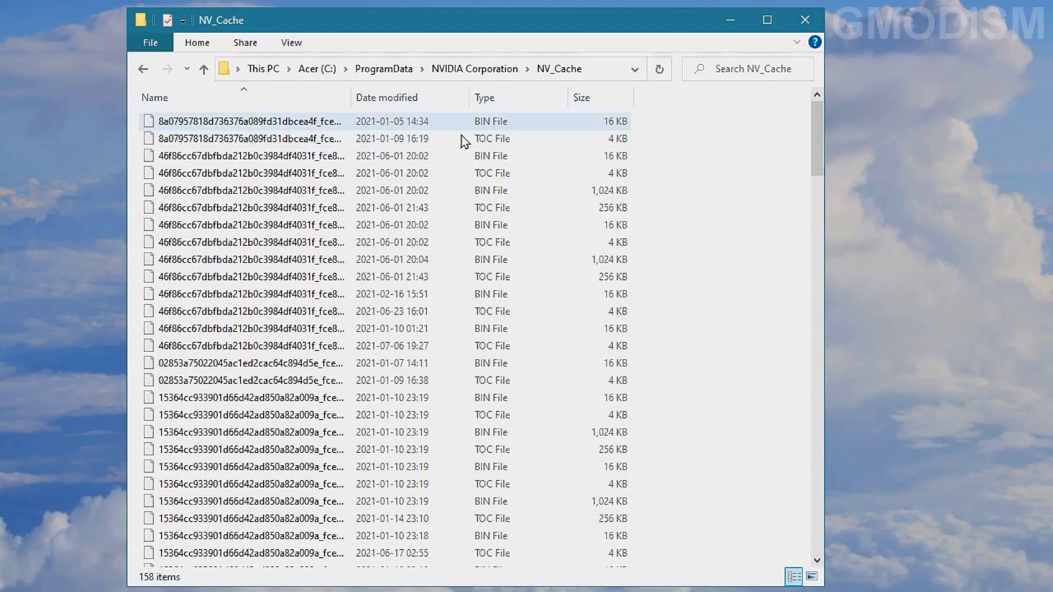
scroll(505, 224, "down", 5)
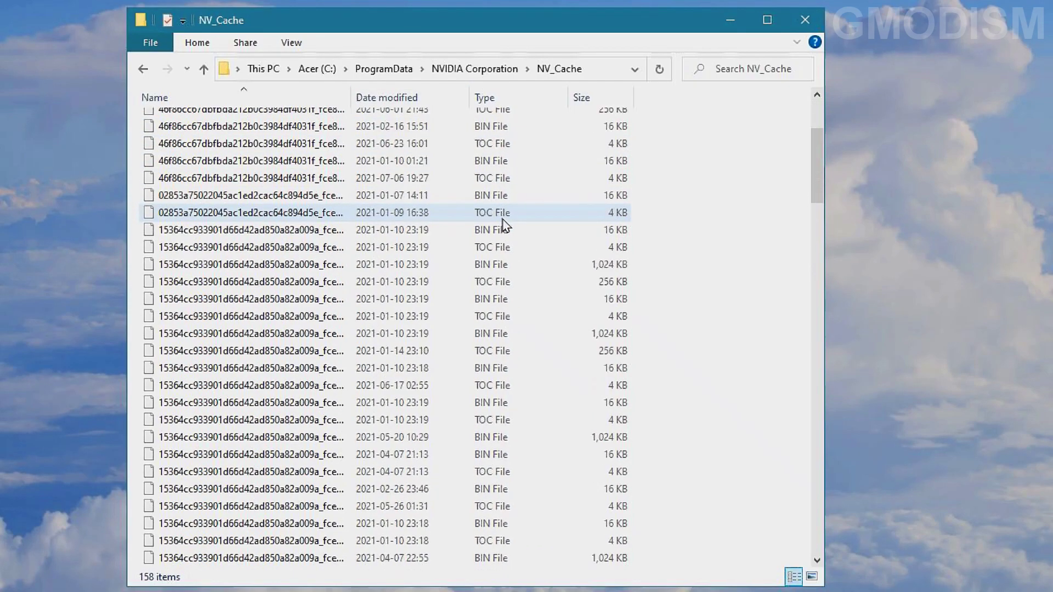
left_click(483, 72)
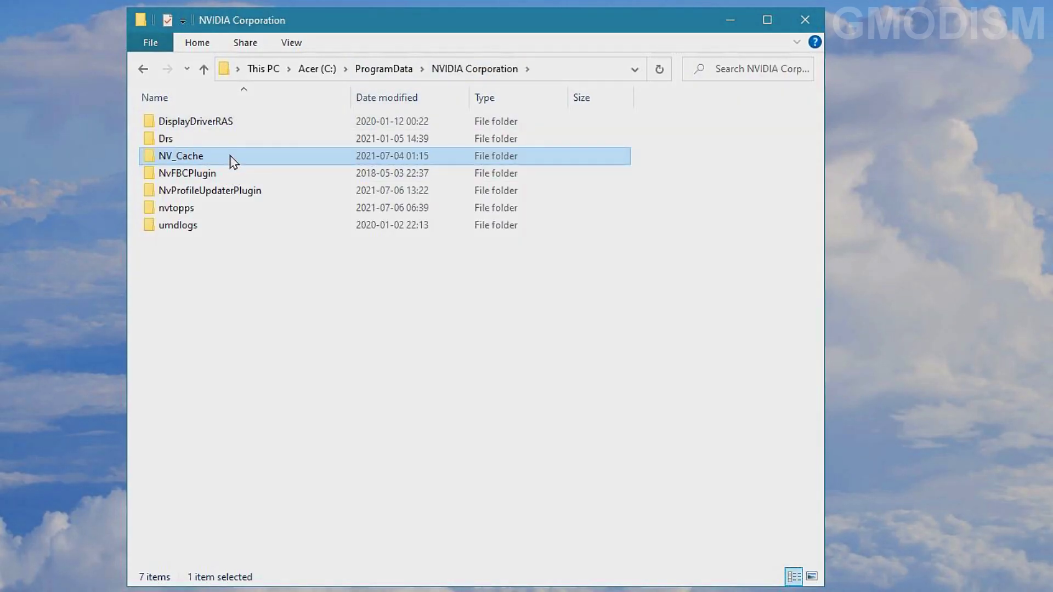
right_click(230, 159)
left_click(258, 575)
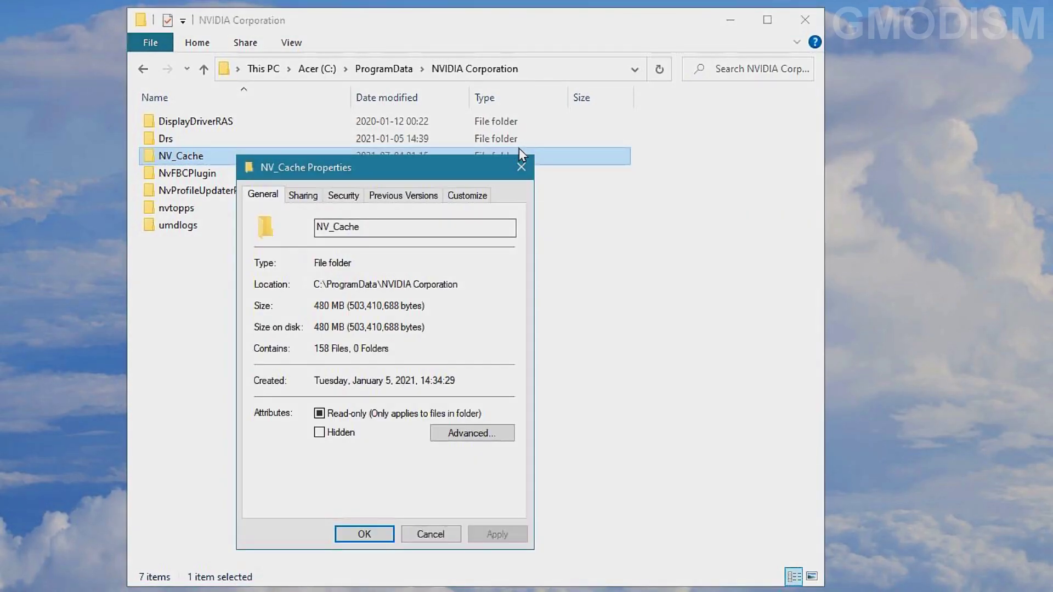
left_click(521, 167)
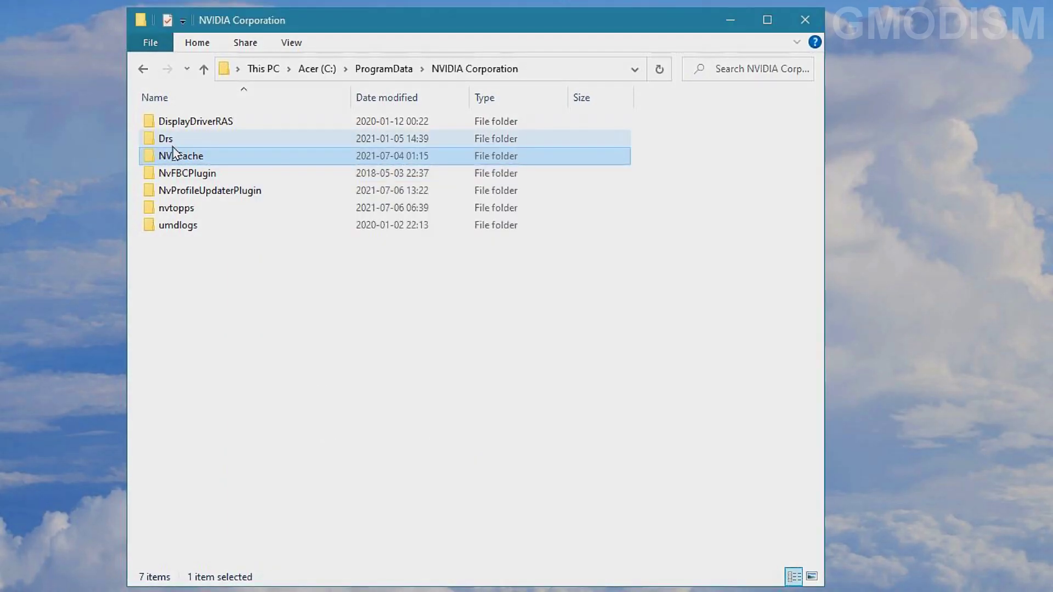
- Permanently delete all files inside the NV_Cache folder and close its File Explorer window
double_click(198, 159)
left_click(343, 266)
key("ctrl+a")
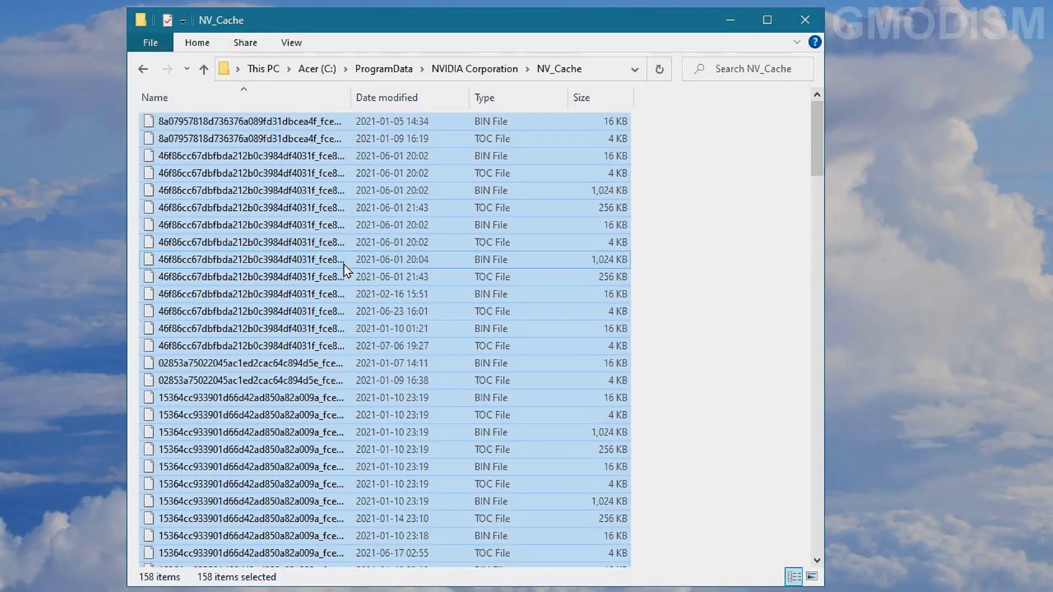
key("shift+Delete")
key("Return")
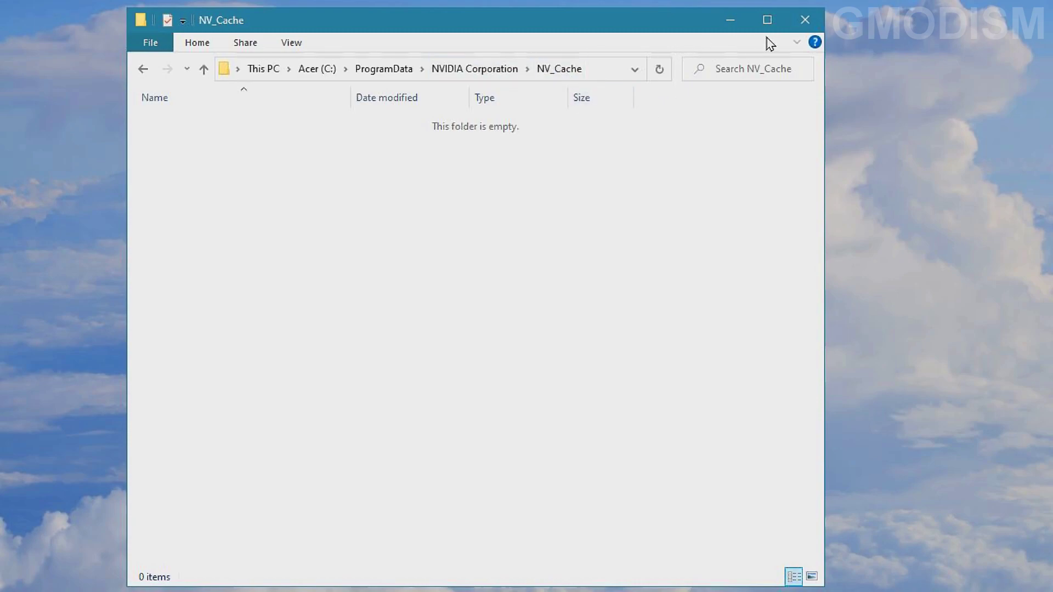
left_click(805, 20)
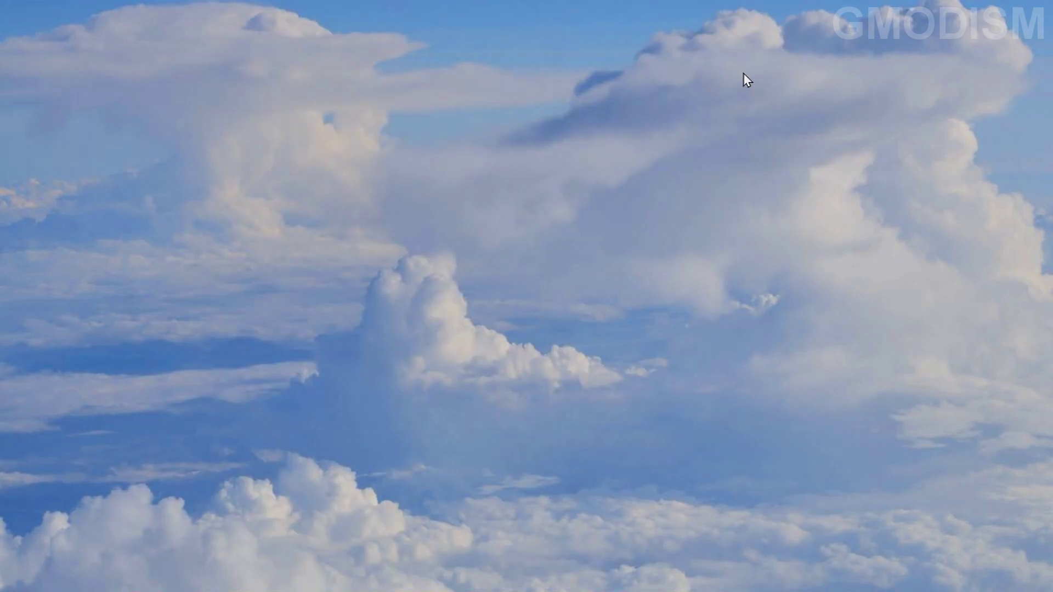
- Change the storage location of the Pictures folder to Magasinet (D:) and apply the new target
key("super+e")
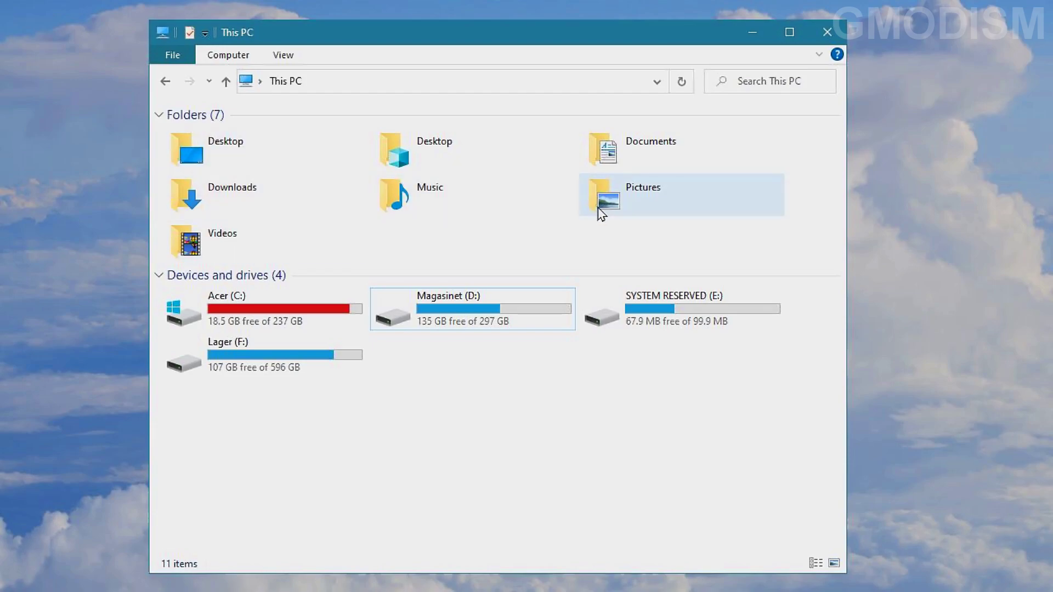
right_click(640, 192)
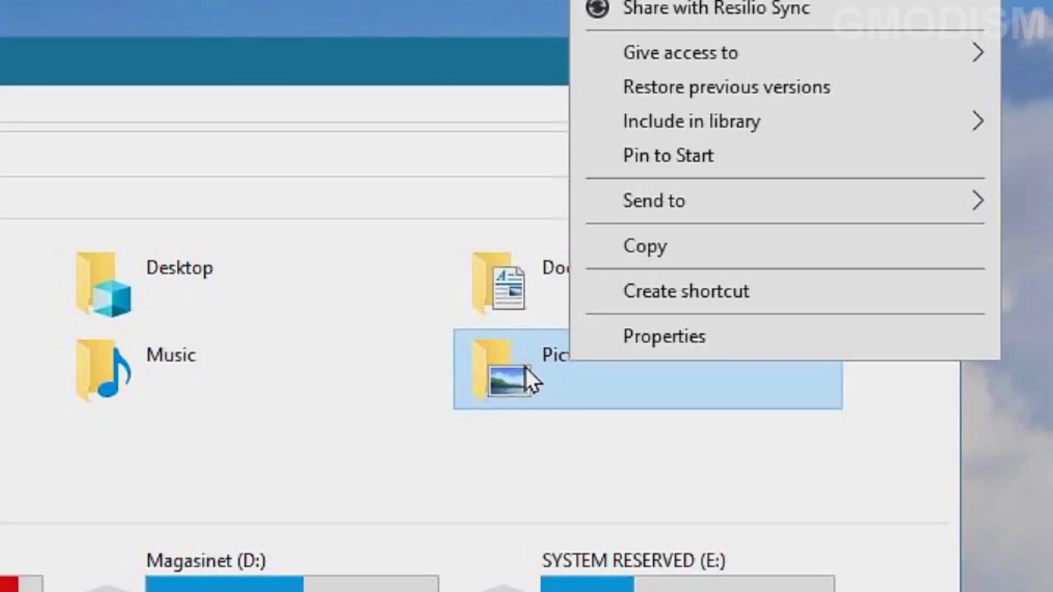
left_click(708, 339)
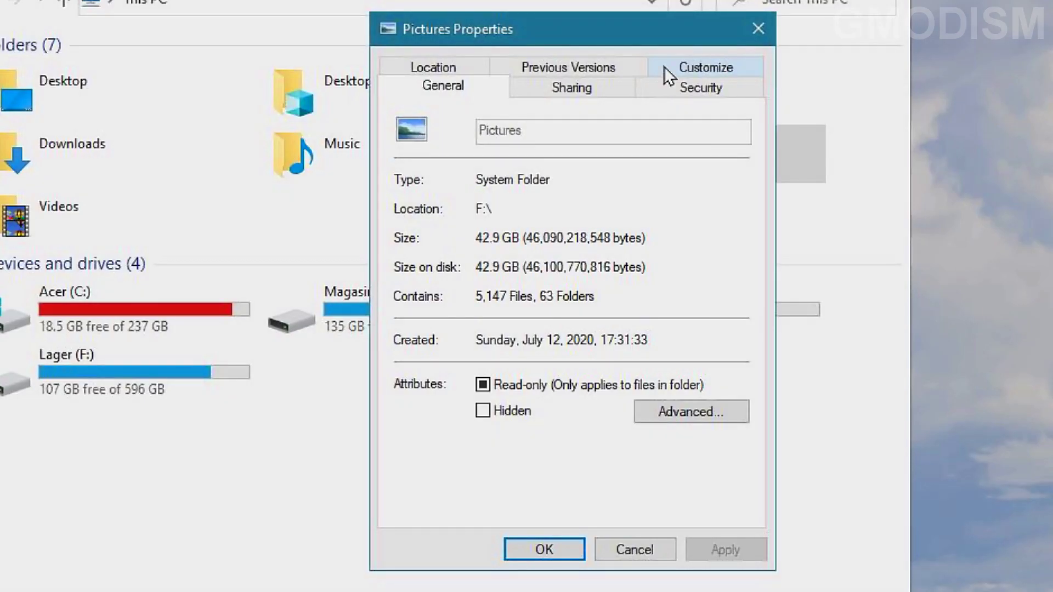
left_click(449, 69)
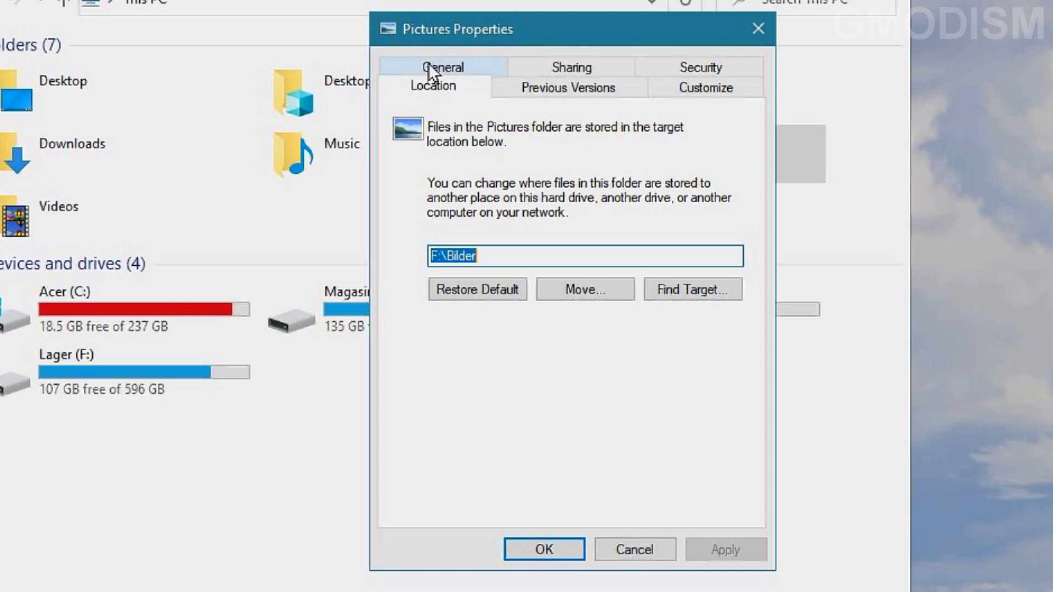
left_click(593, 283)
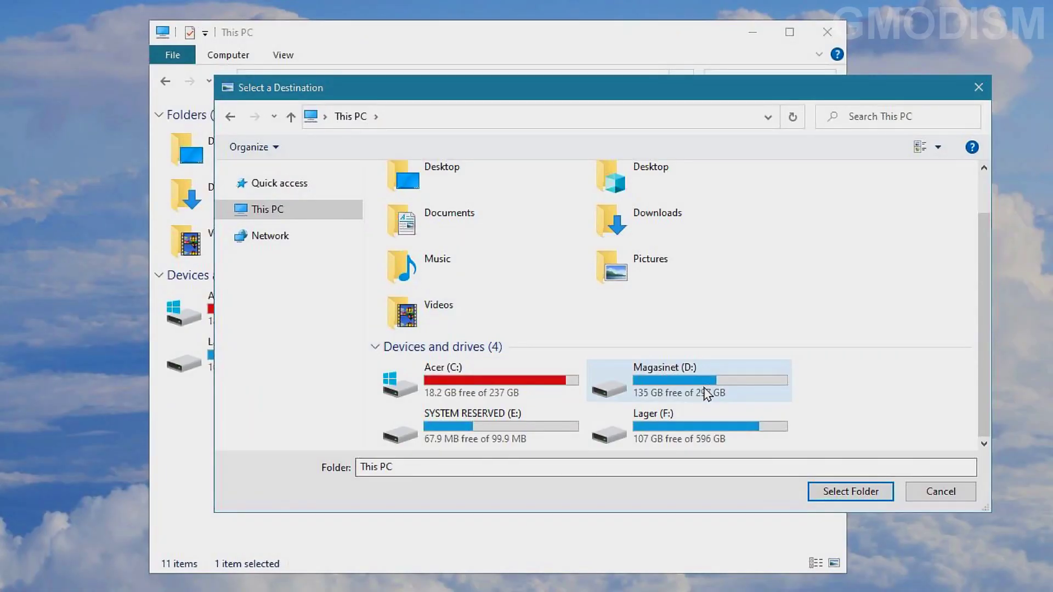
double_click(705, 394)
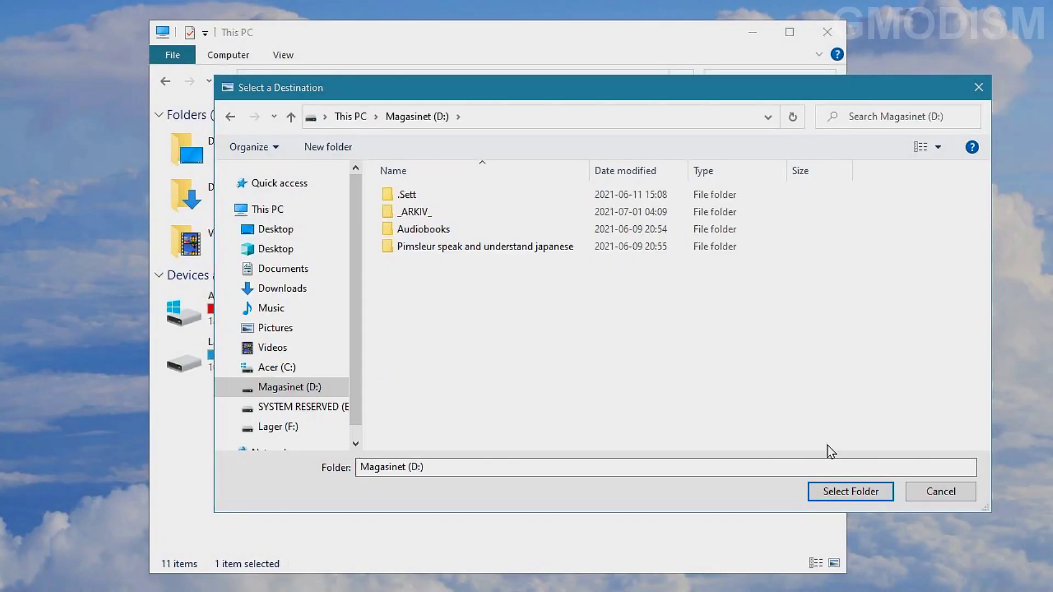
left_click(868, 498)
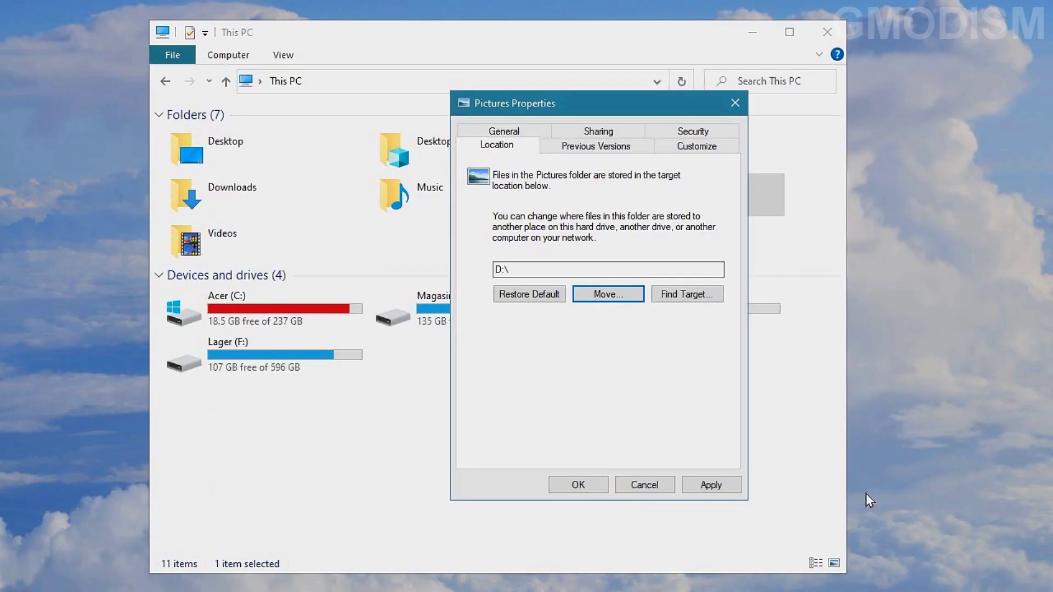
left_click(721, 485)
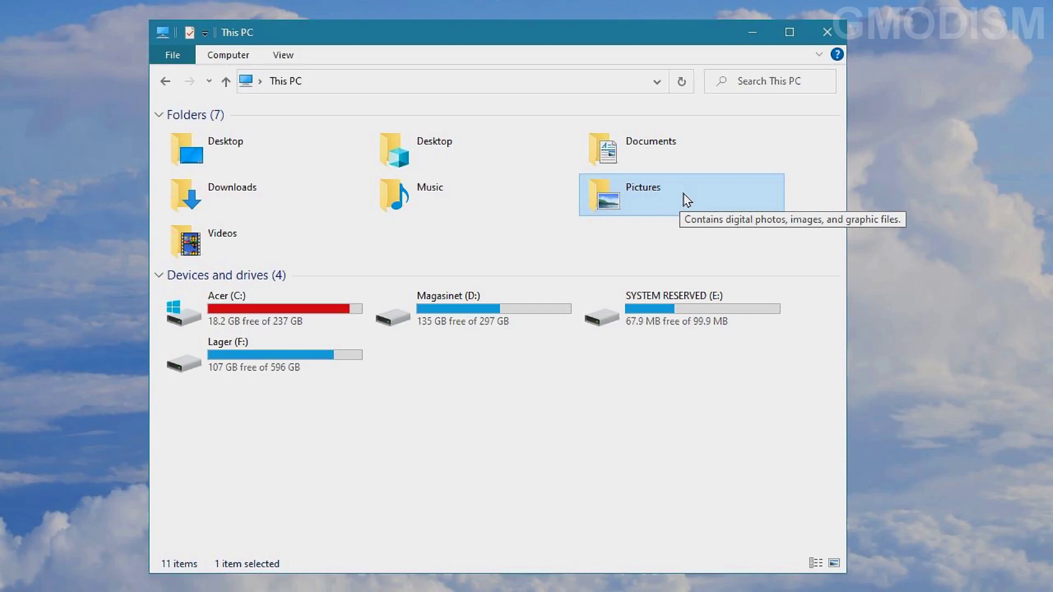
- Create a new Downloads folder on Magasinet (D:) and choose it as the storage location for the Downloads user folder
left_click(232, 202)
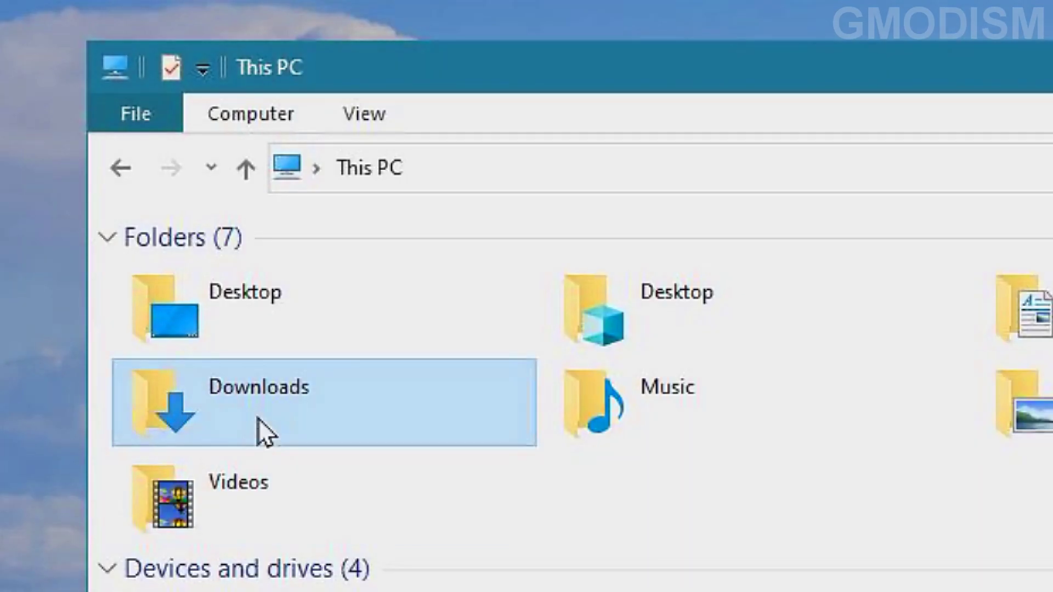
right_click(331, 398)
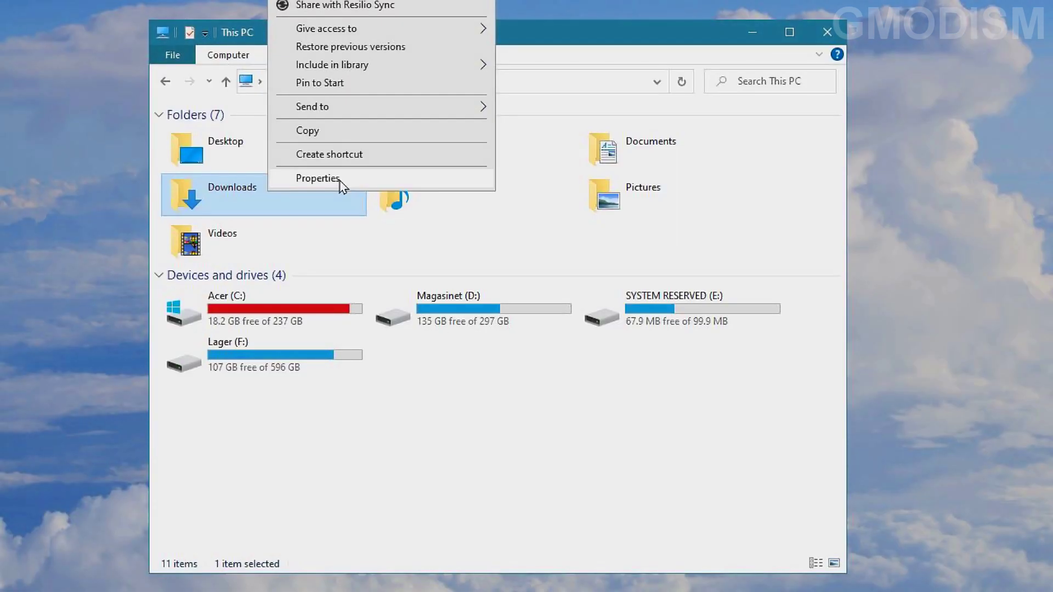
left_click(483, 375)
left_click(353, 152)
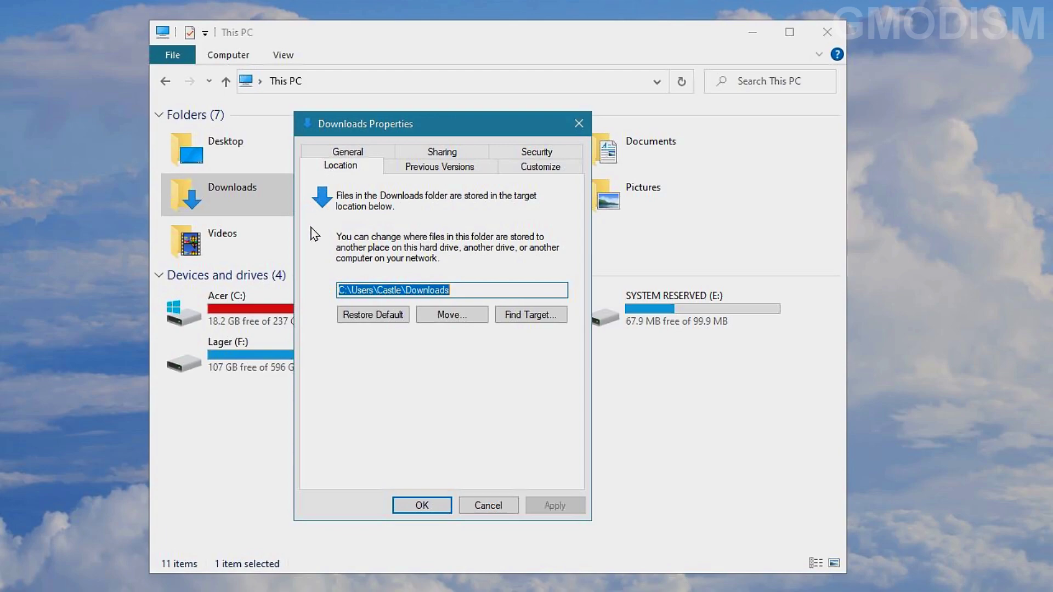
left_click(468, 315)
double_click(723, 428)
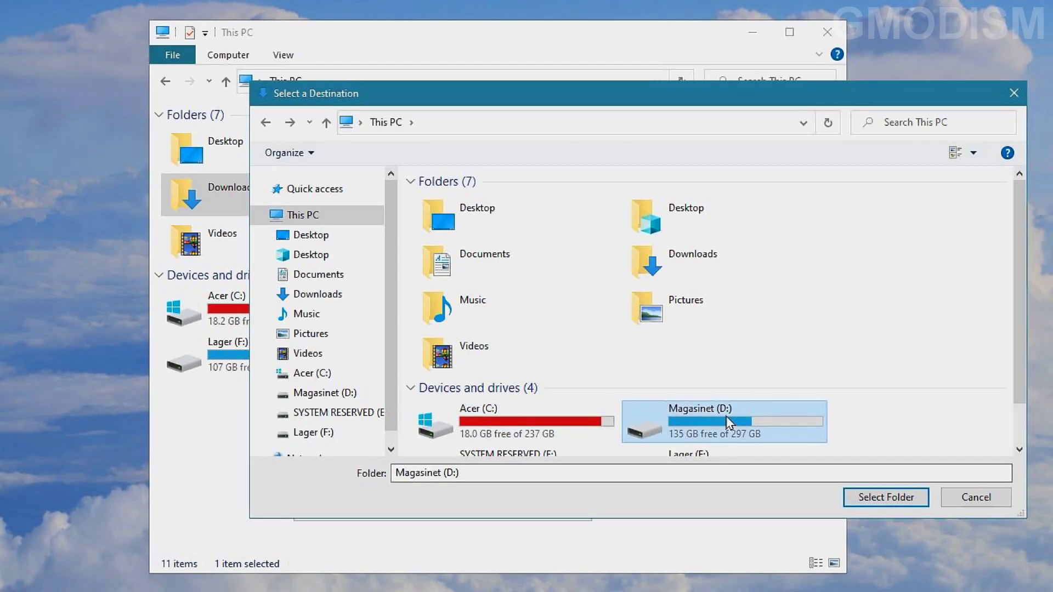
key("ctrl+shift+n")
type("Downloads")
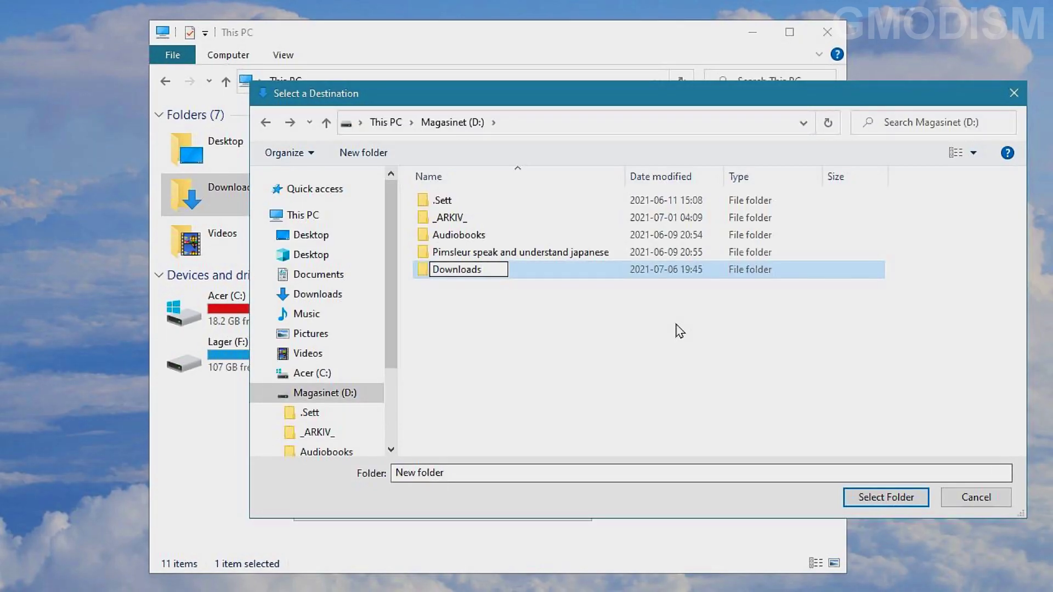
key("Return")
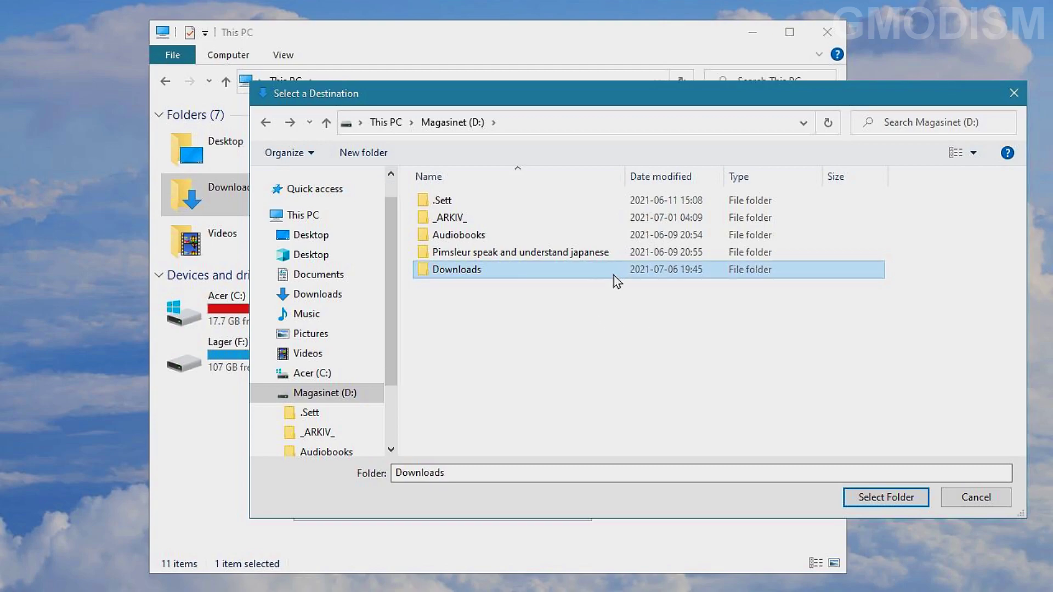
double_click(614, 275)
left_click(906, 499)
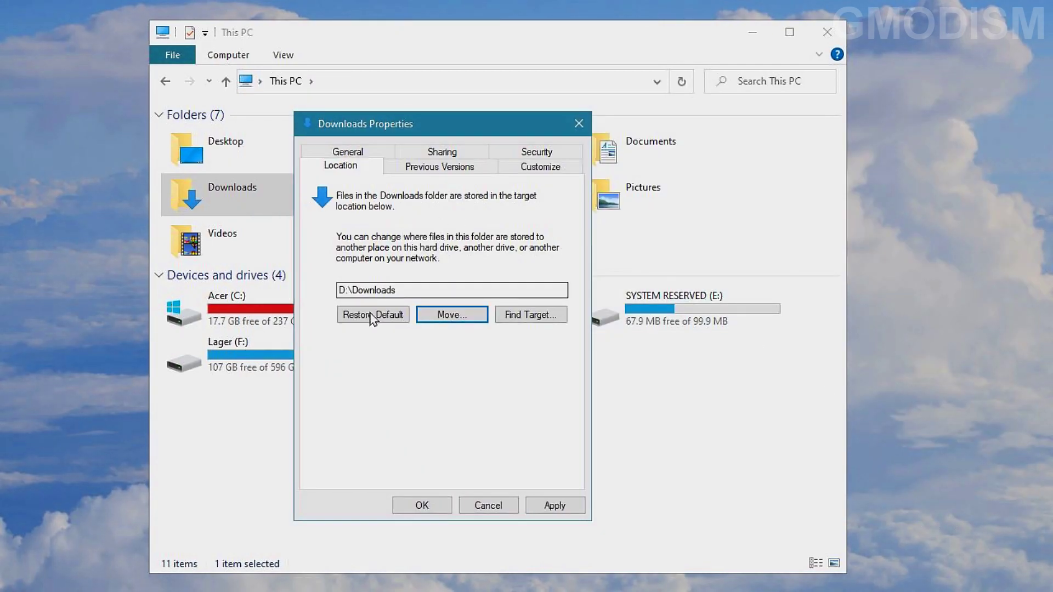
- Apply the new Downloads location, move all files from the old location to D:\Downloads, and close the folder's properties
left_click(555, 505)
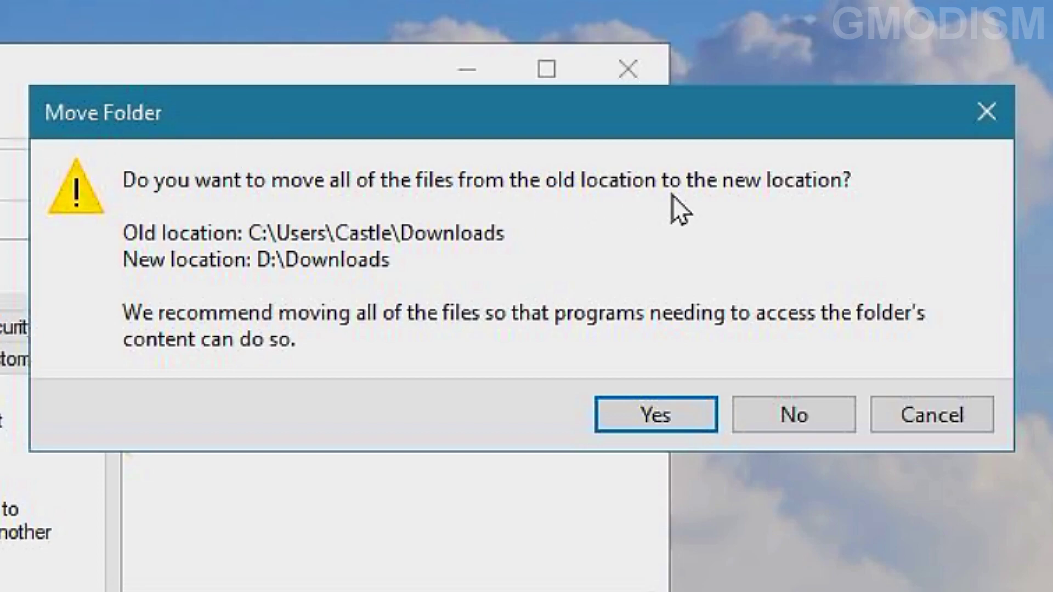
left_click(654, 409)
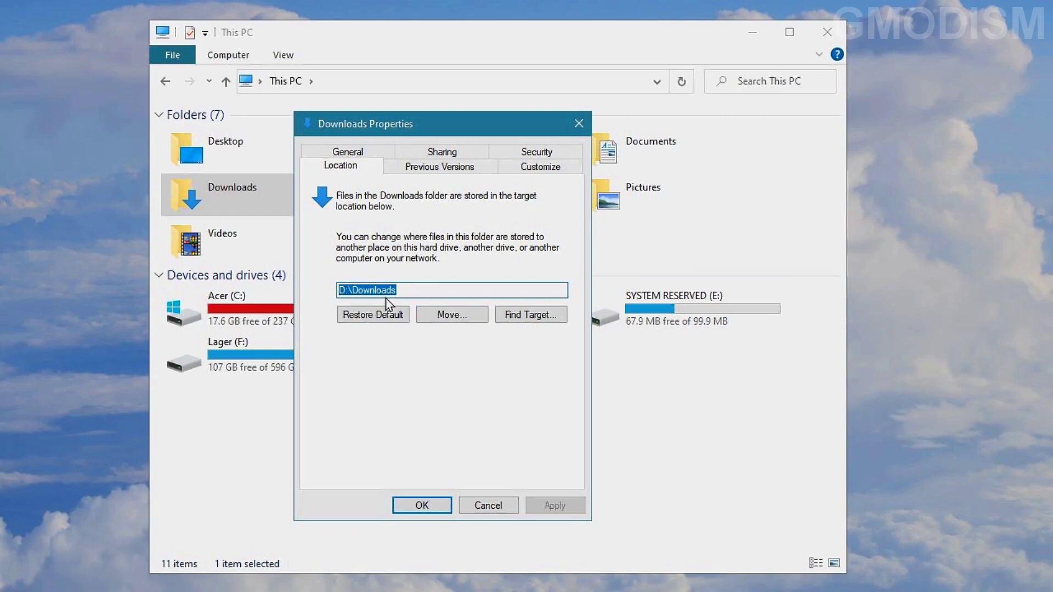
left_click(454, 291)
left_click(579, 123)
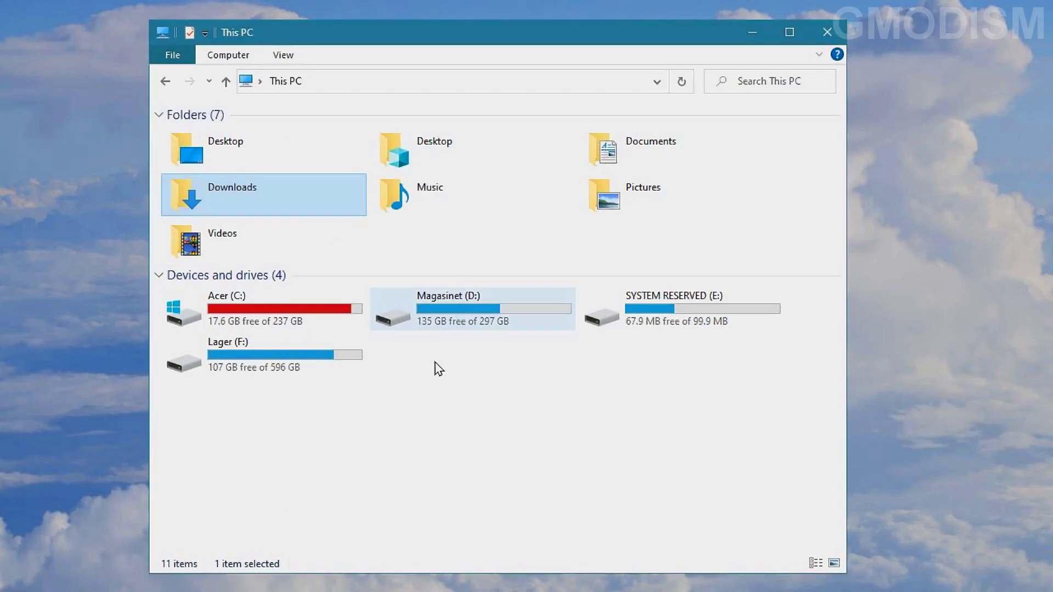
left_click(393, 473)
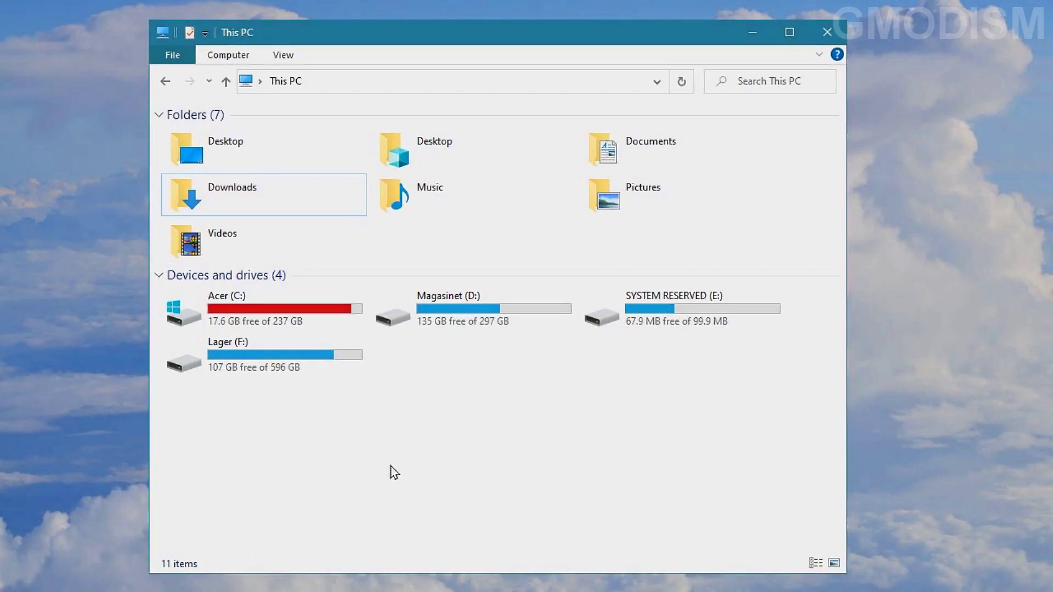
- Check the contents of the Downloads folder through the user profile folder, and close File Explorer
double_click(235, 195)
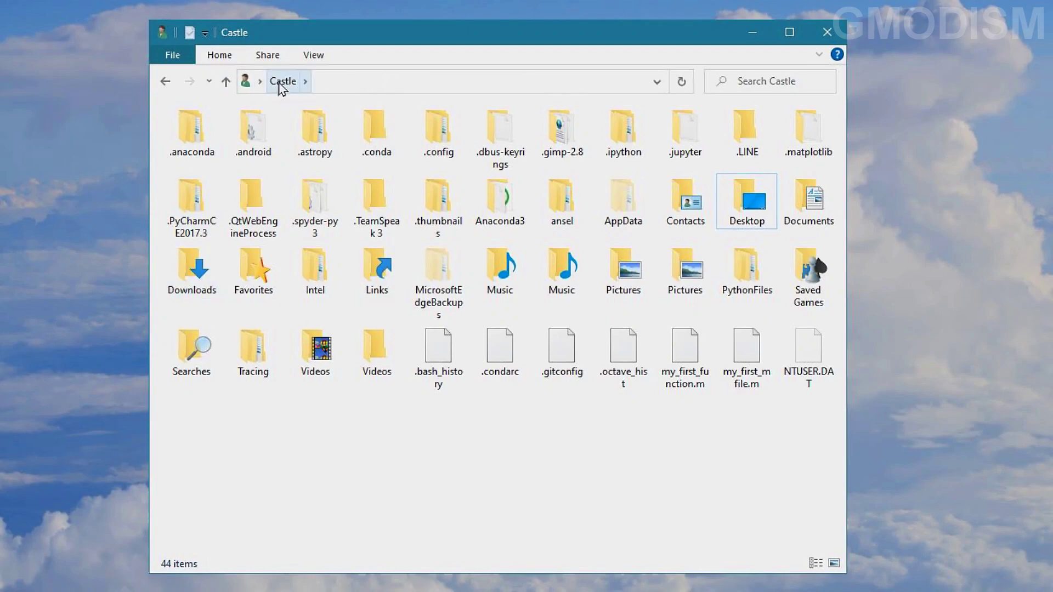
double_click(195, 268)
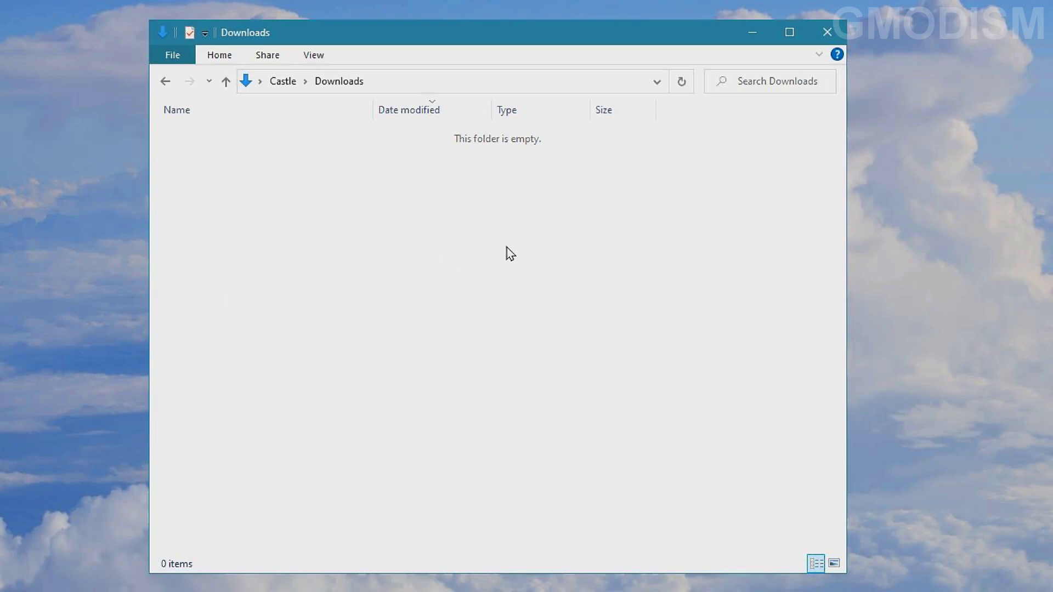
left_click(826, 33)
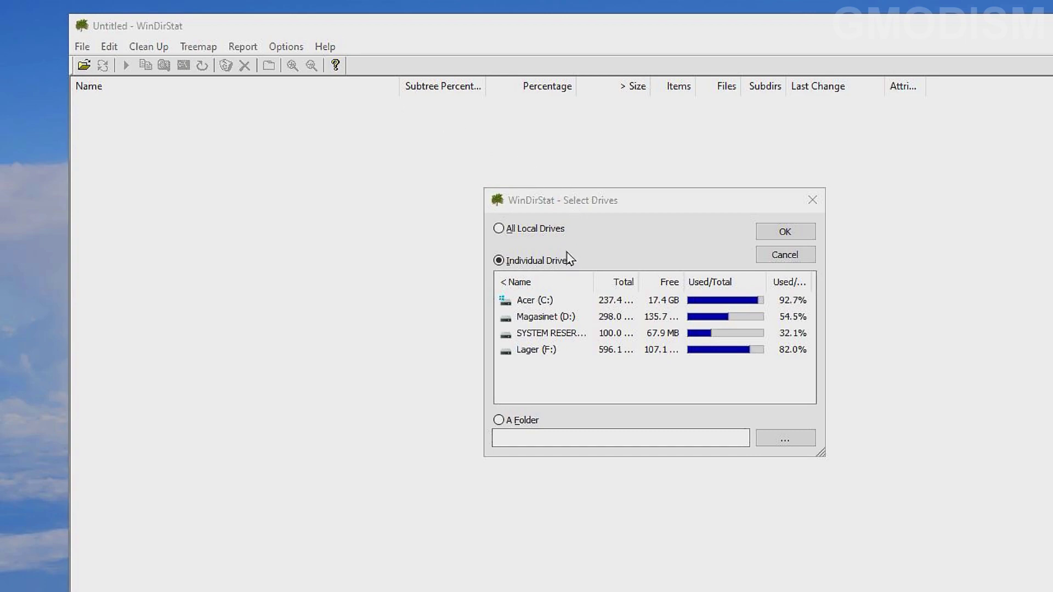
- Scan only the Acer (C:) drive in WinDirStat
left_click(543, 303)
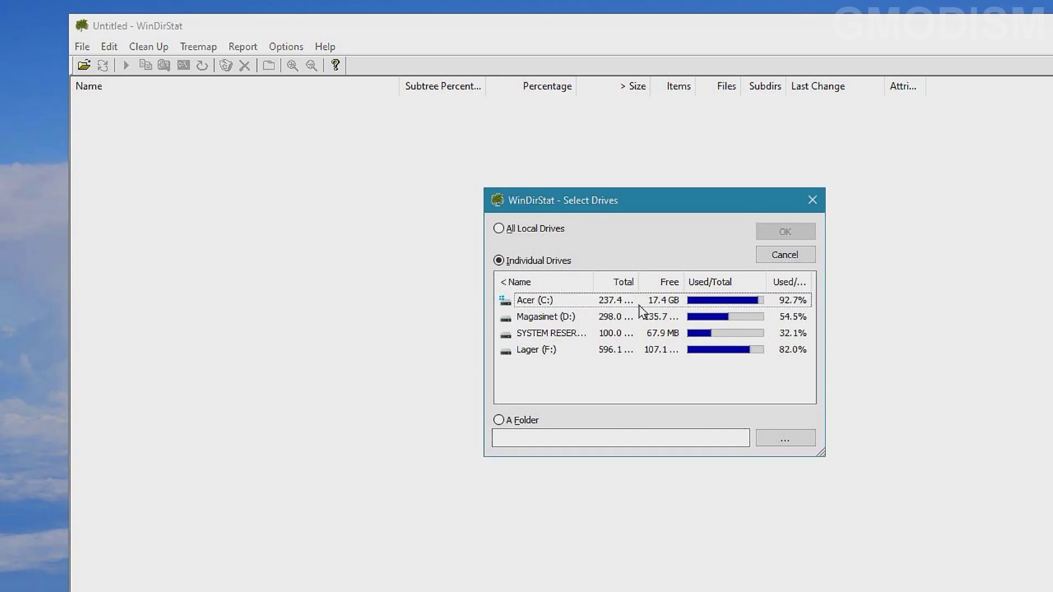
left_click(616, 303)
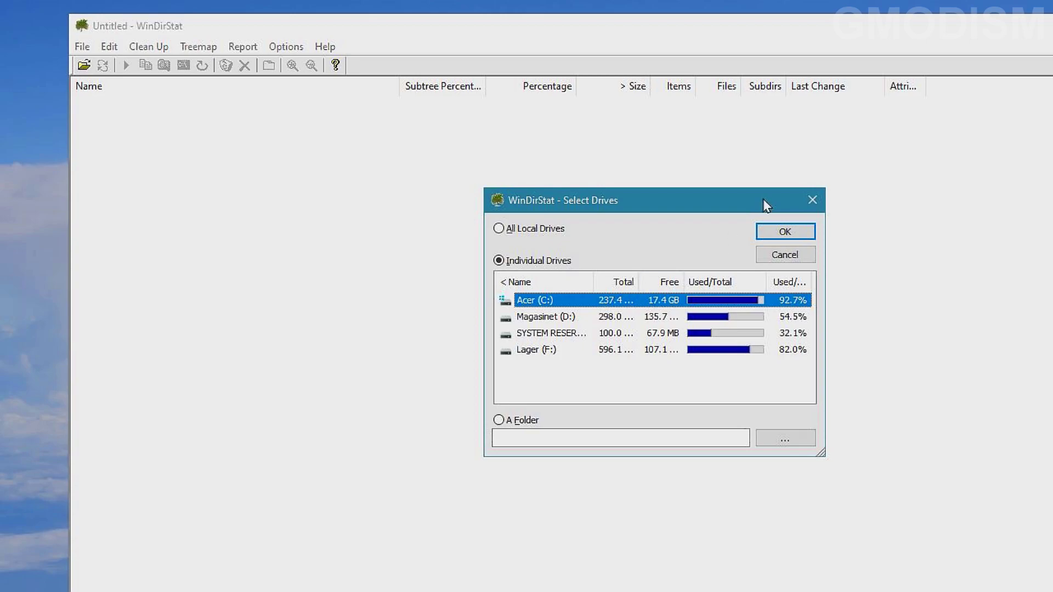
left_click(794, 235)
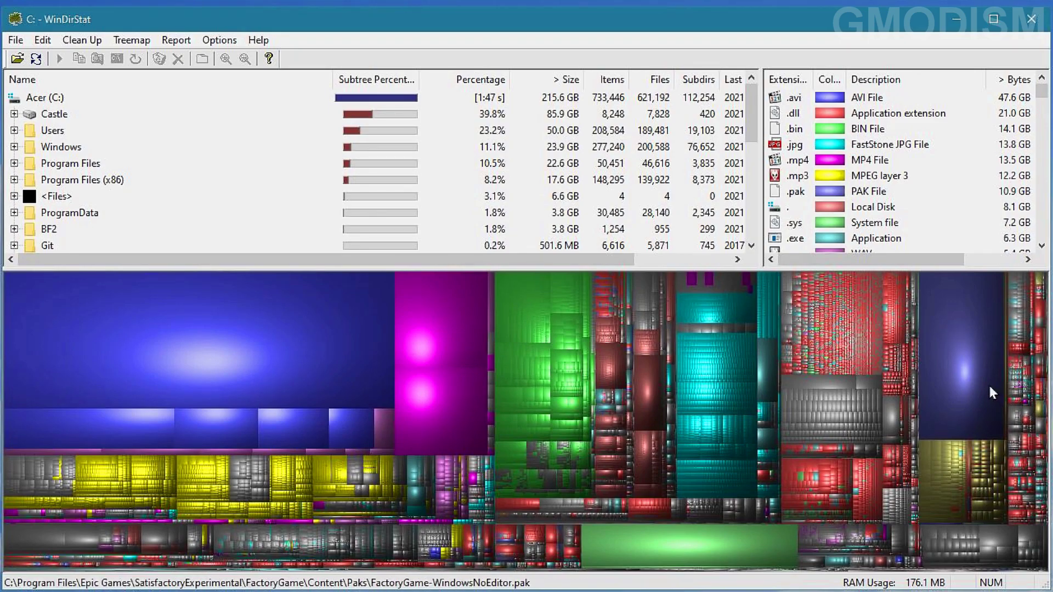
- Identify the largest treemap blocks: FactoryGame-WindowsNoEditor.pak, hiberfil.sys and the From_The_Depths .avi recording
left_click(972, 377)
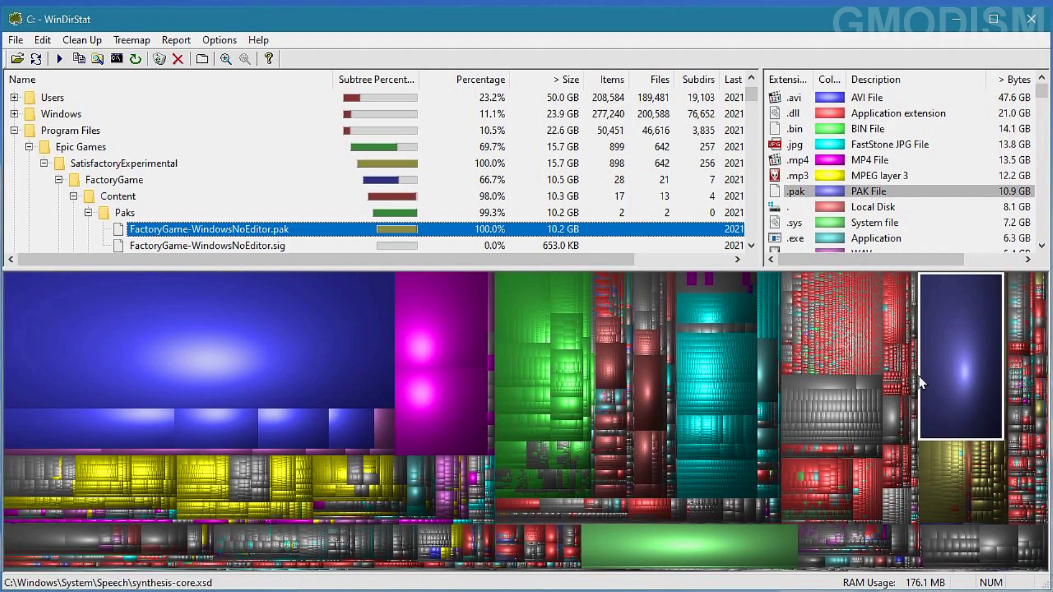
left_click(676, 553)
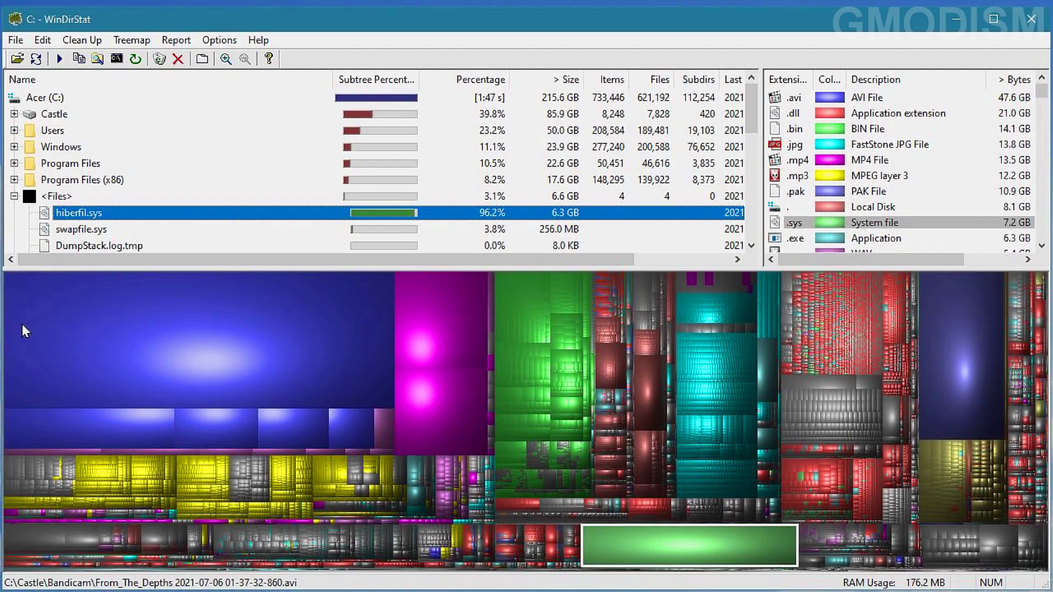
left_click(156, 341)
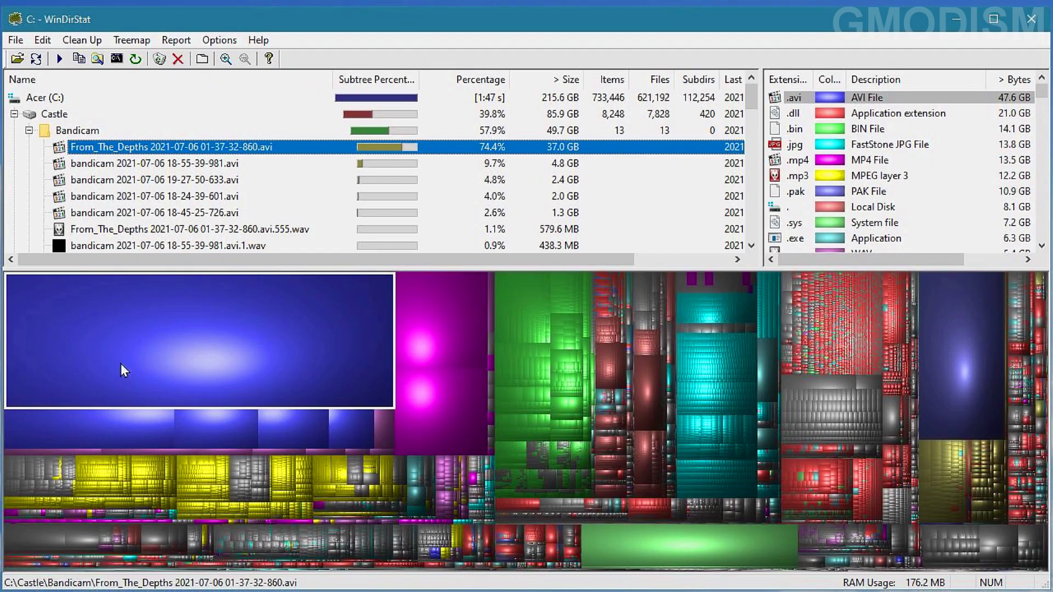
left_click(191, 233)
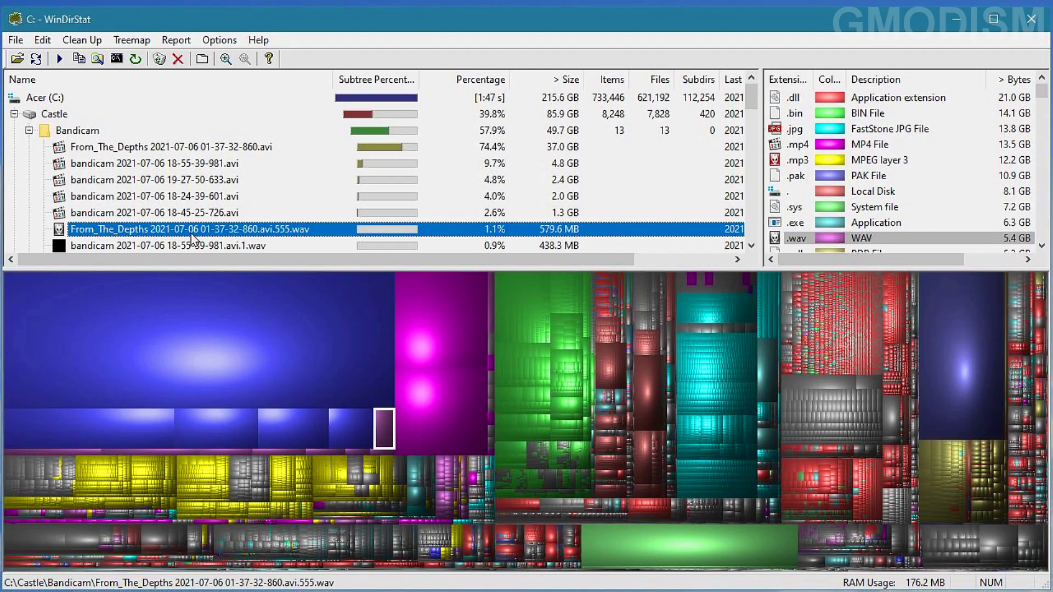
key("Delete")
left_click(218, 146)
key("Delete")
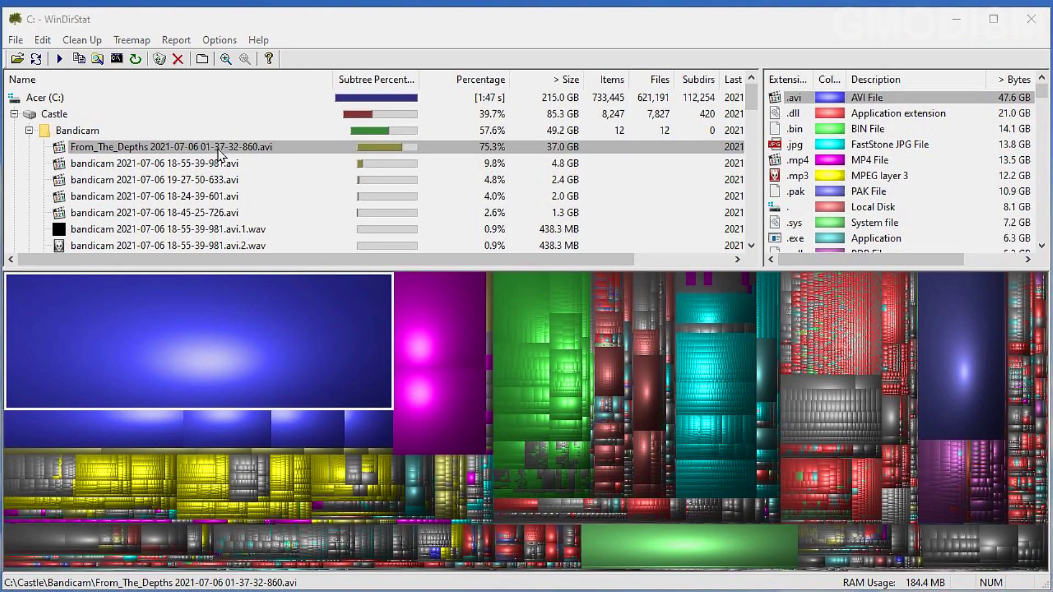
left_click(318, 252)
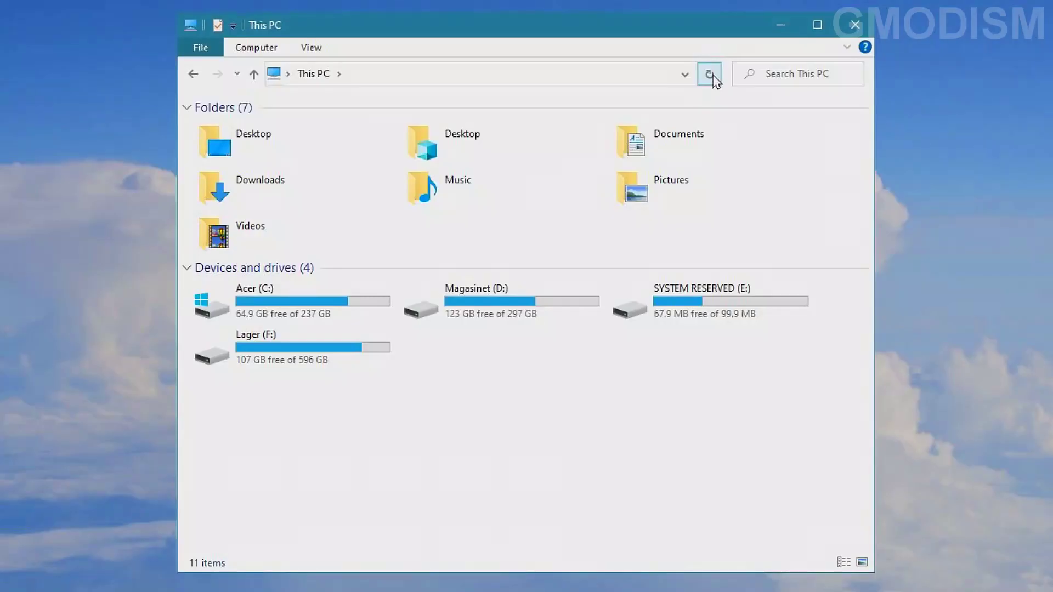
- Refresh This PC in File Explorer and check the free space on Acer (C:)
left_click(712, 77)
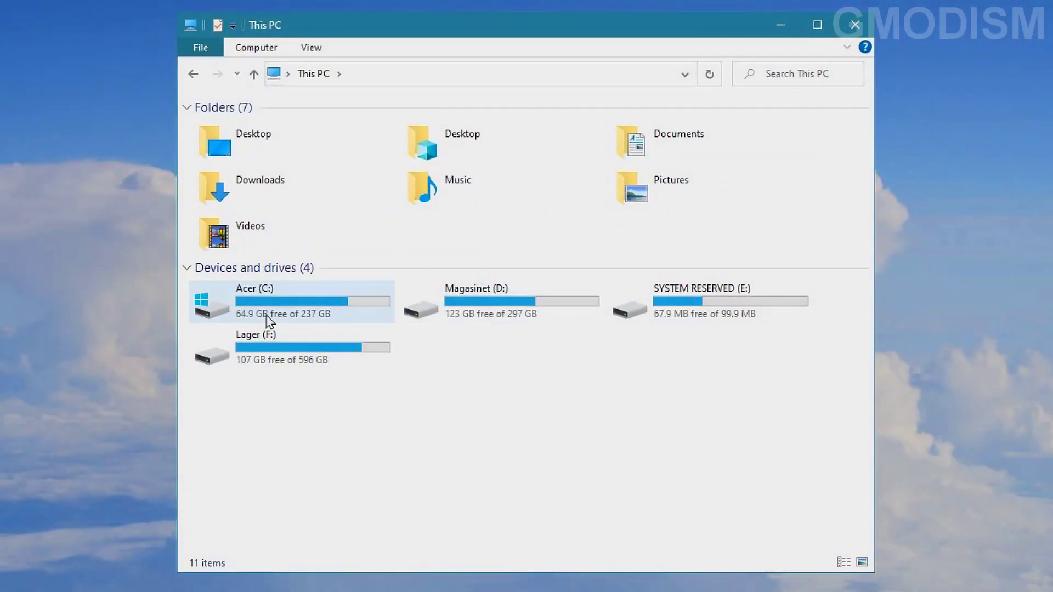
mouse_move(332, 325)
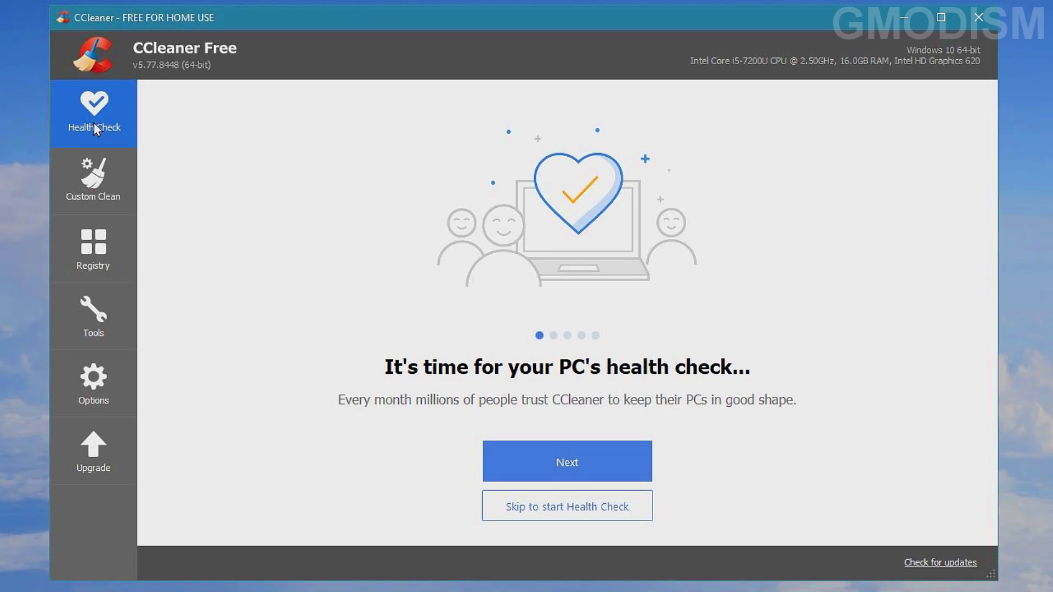
- Switch to CCleaner's list of removable programs, uninstall Figma Agent and remove its leftover entry
left_click(91, 311)
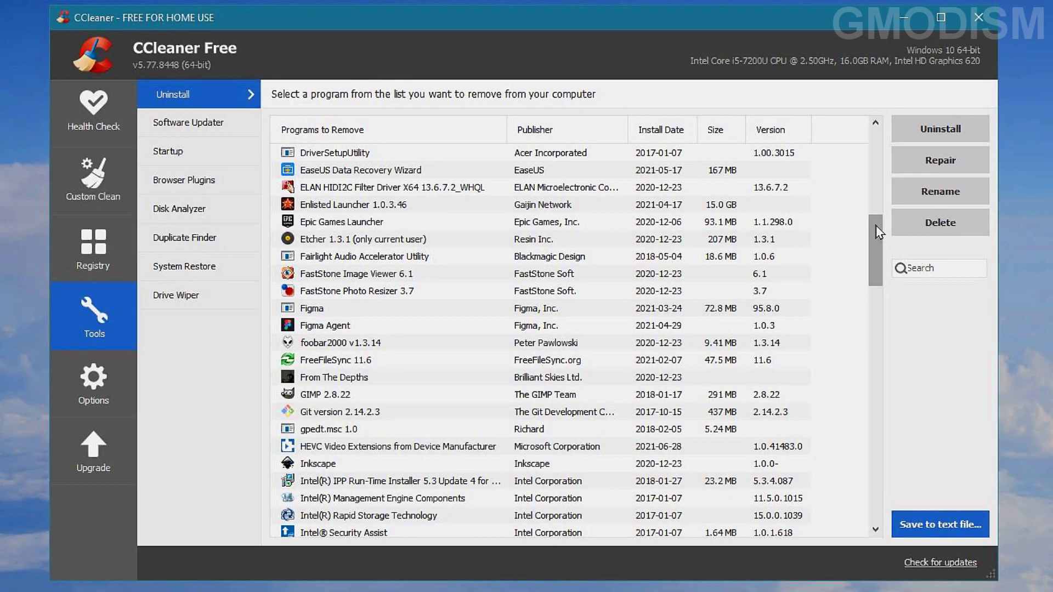
left_click(388, 344)
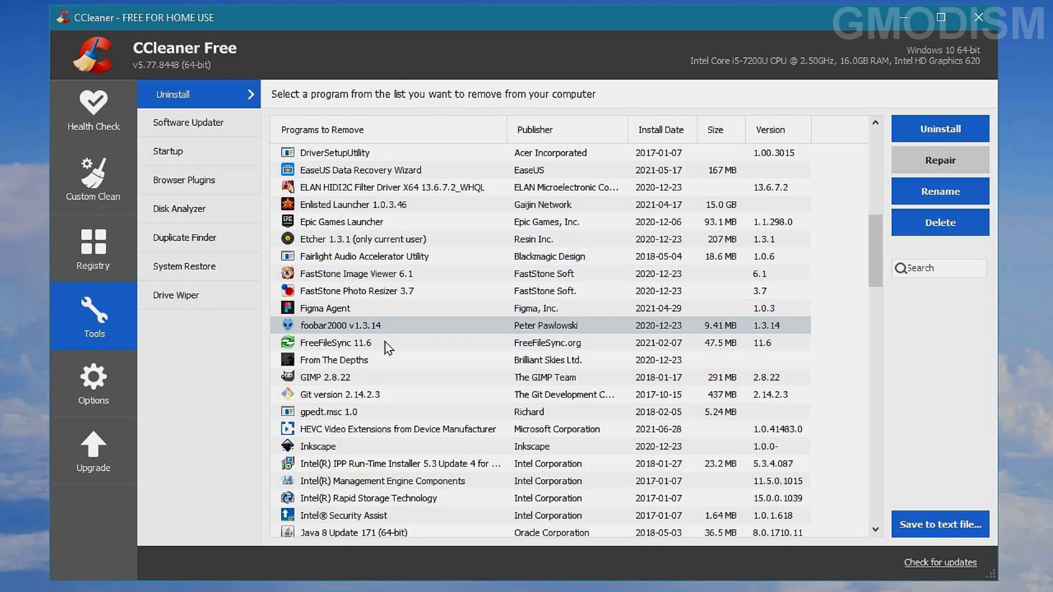
left_click(334, 310)
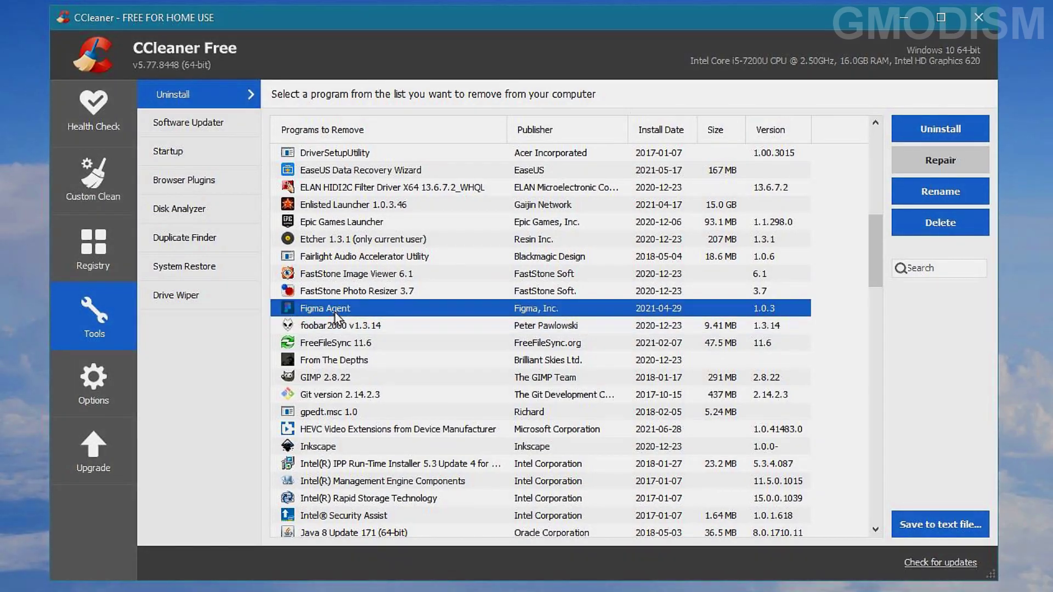
left_click(952, 136)
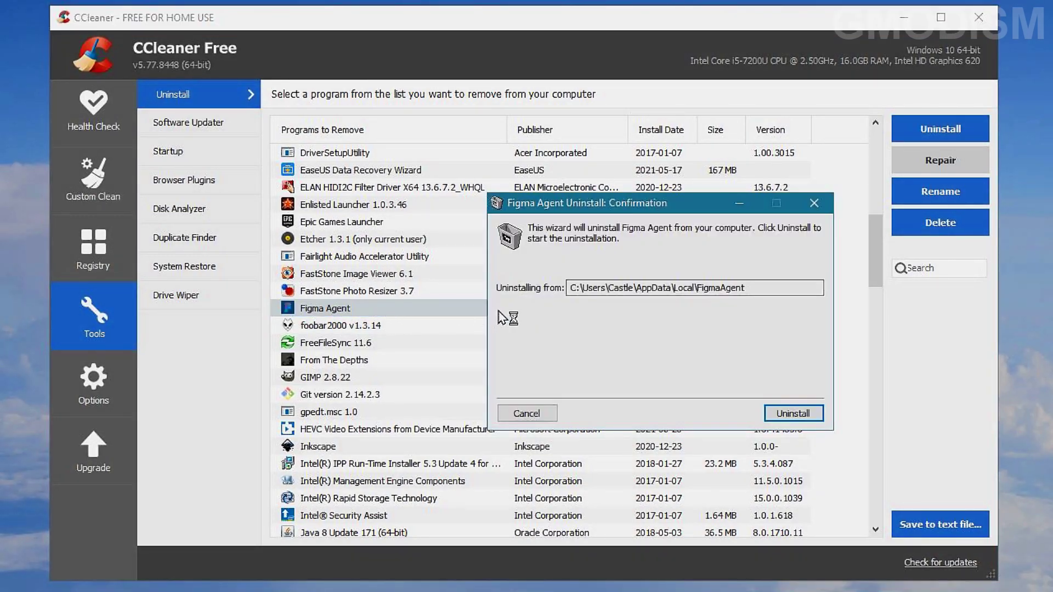
left_click(812, 415)
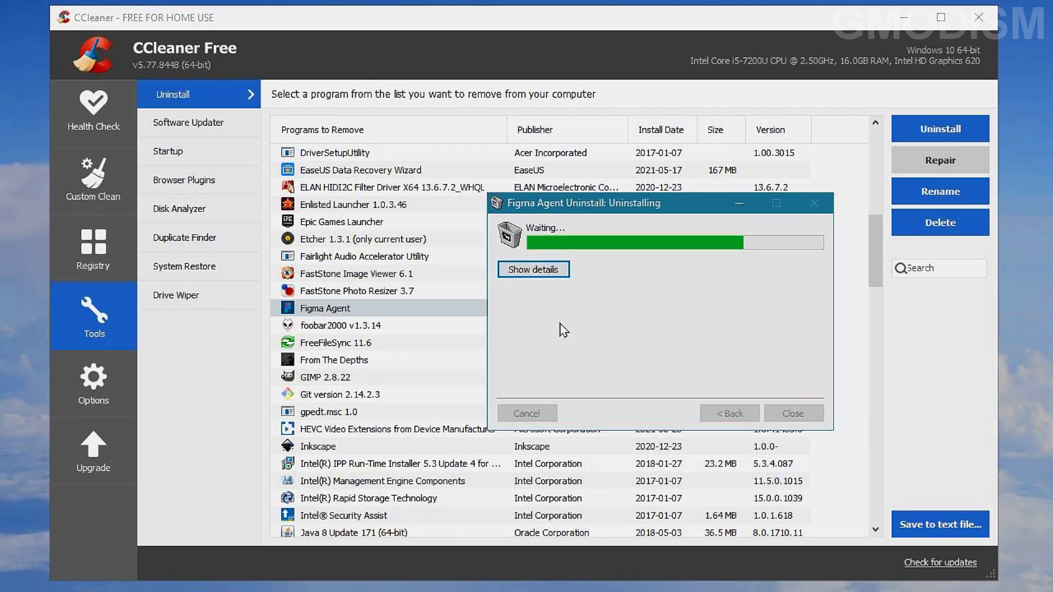
left_click(470, 309)
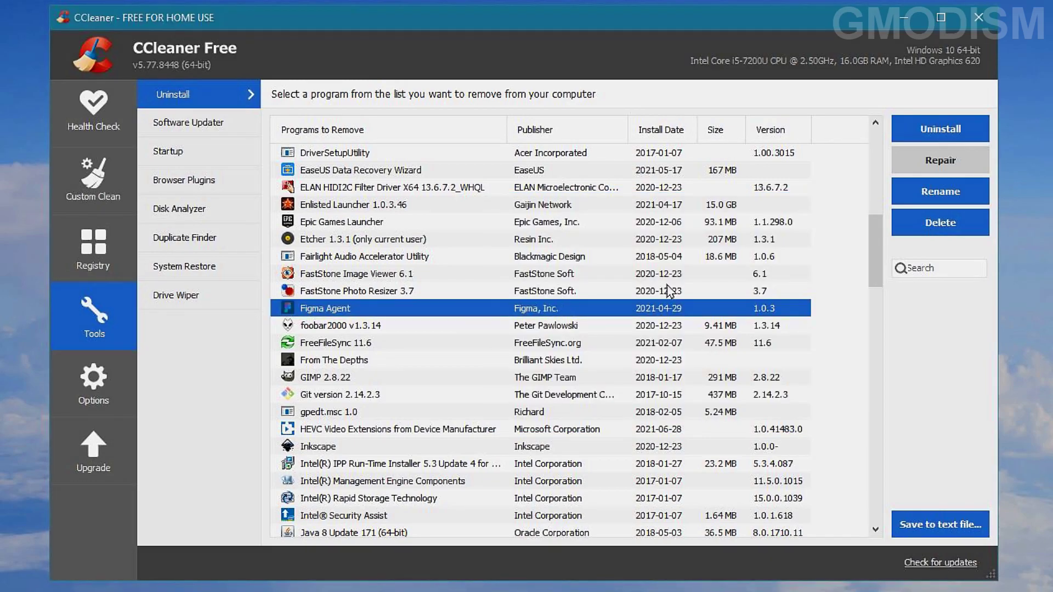
left_click(964, 142)
left_click(618, 344)
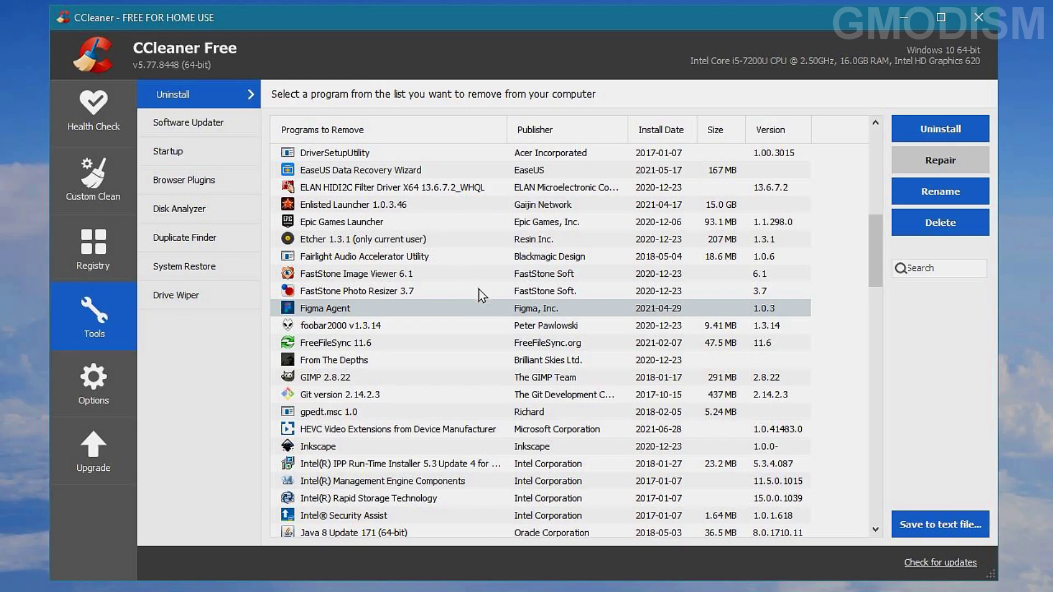
- Uninstall Enlisted Launcher 1.0.3.46 with all of its components
left_click(423, 256)
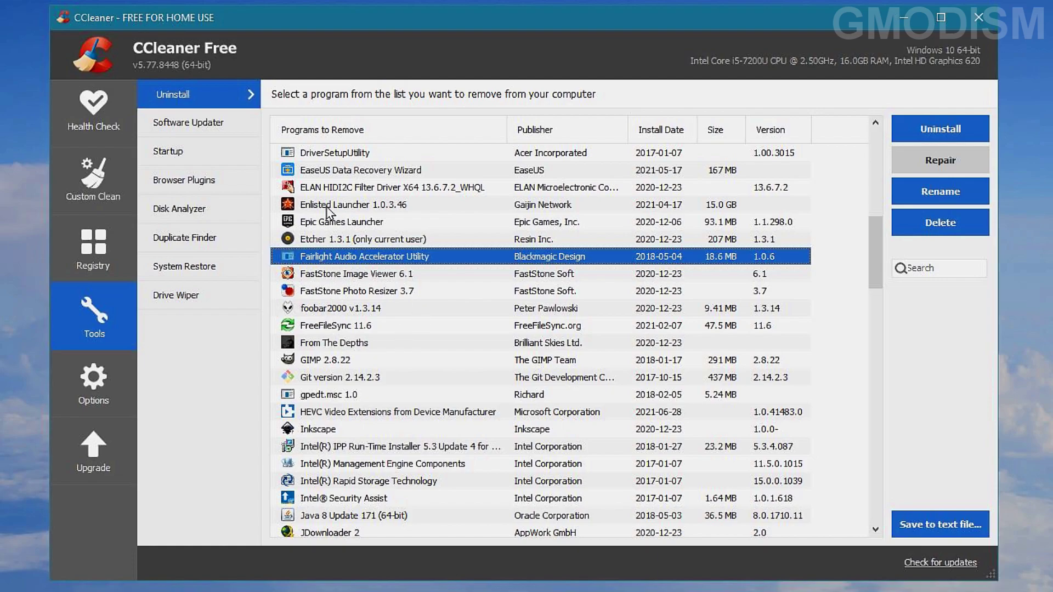
left_click(369, 204)
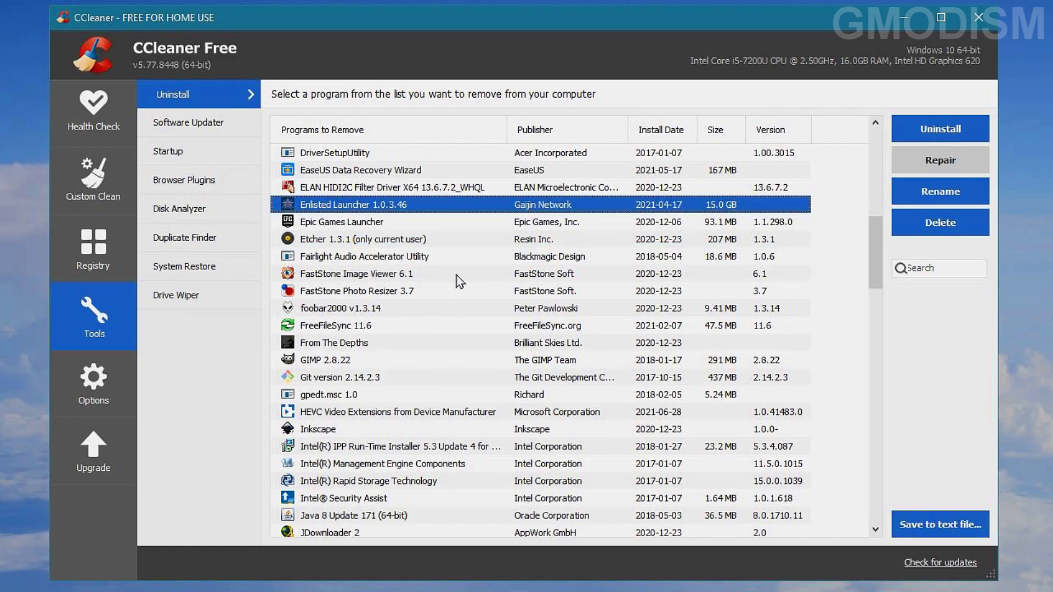
left_click(959, 133)
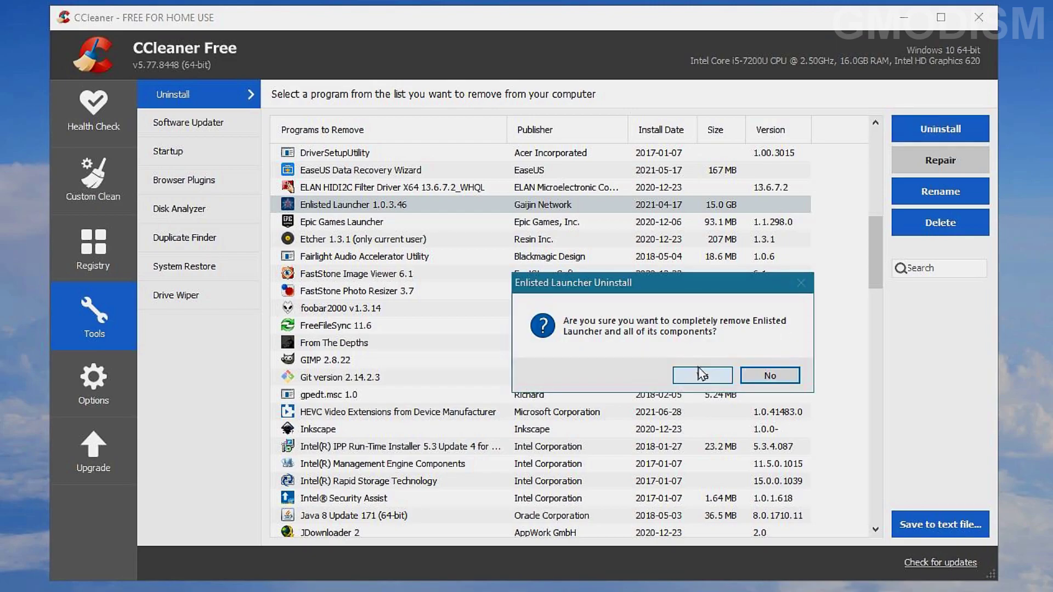
left_click(702, 375)
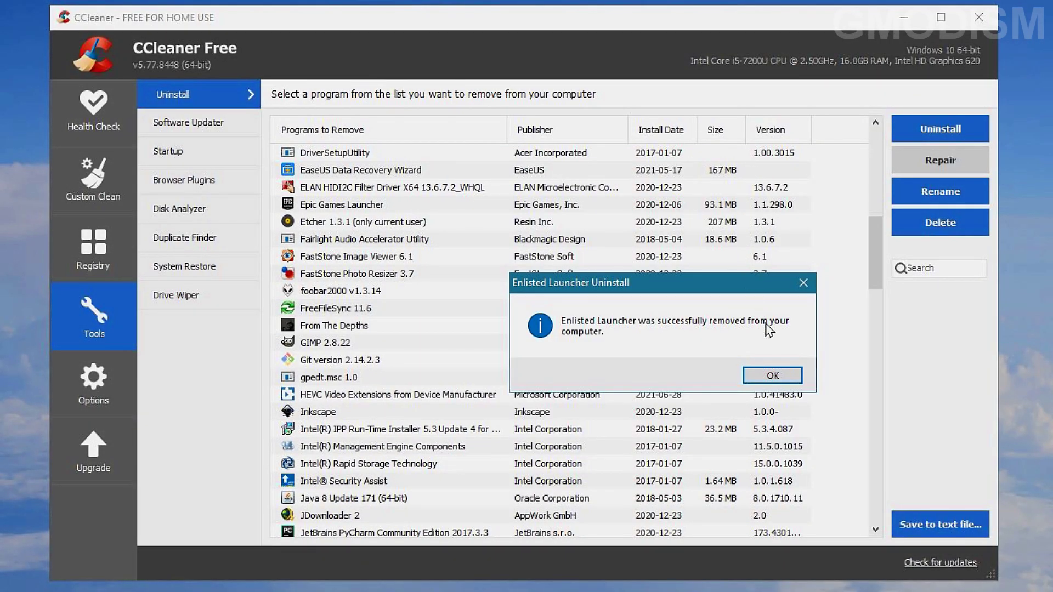
left_click(789, 376)
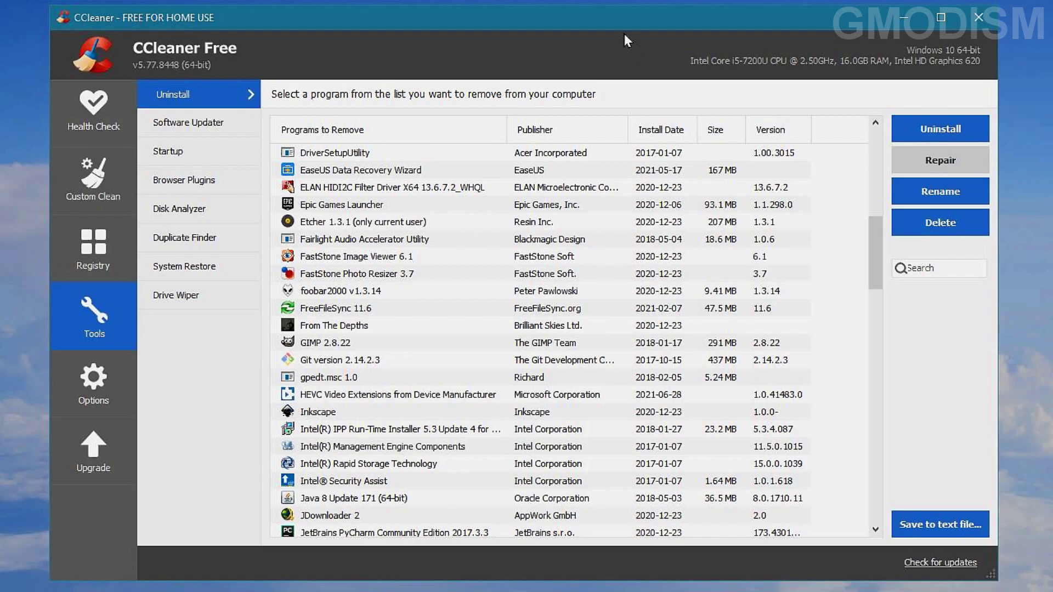
- Review the Custom Clean items for Windows, and add Firefox's Internet Cache and Cookies plus Skype for Desktop to the application cleanup
left_click(88, 164)
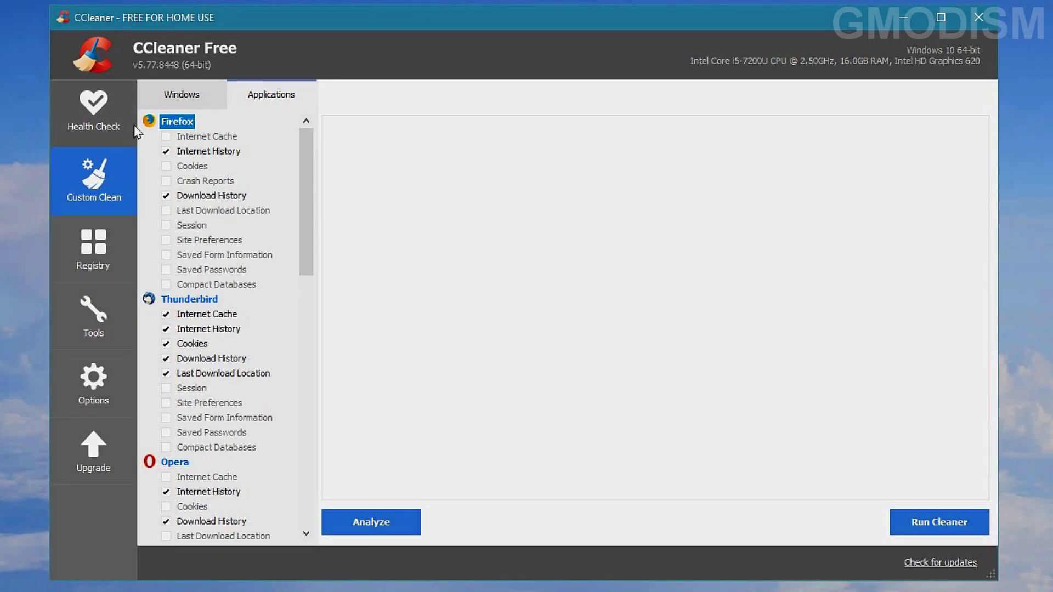
left_click(188, 103)
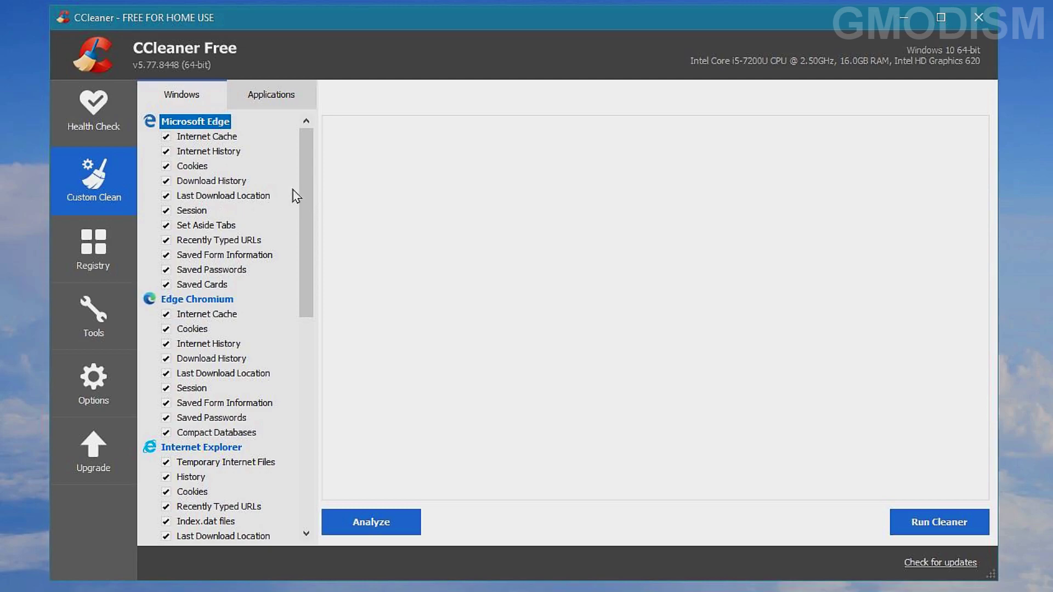
scroll(310, 217, "down", 1)
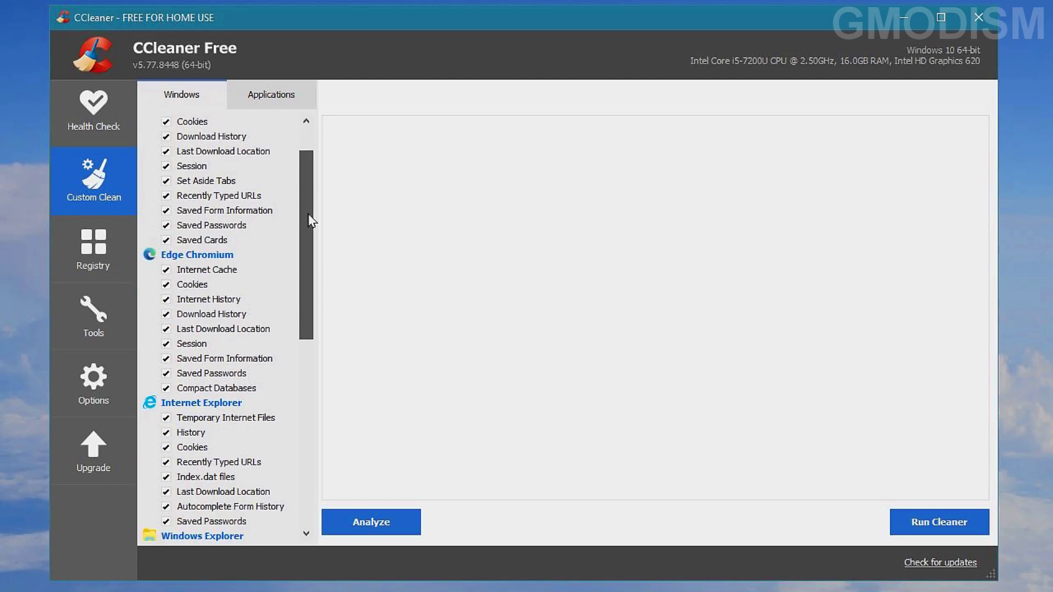
left_click_drag(308, 219, 313, 438)
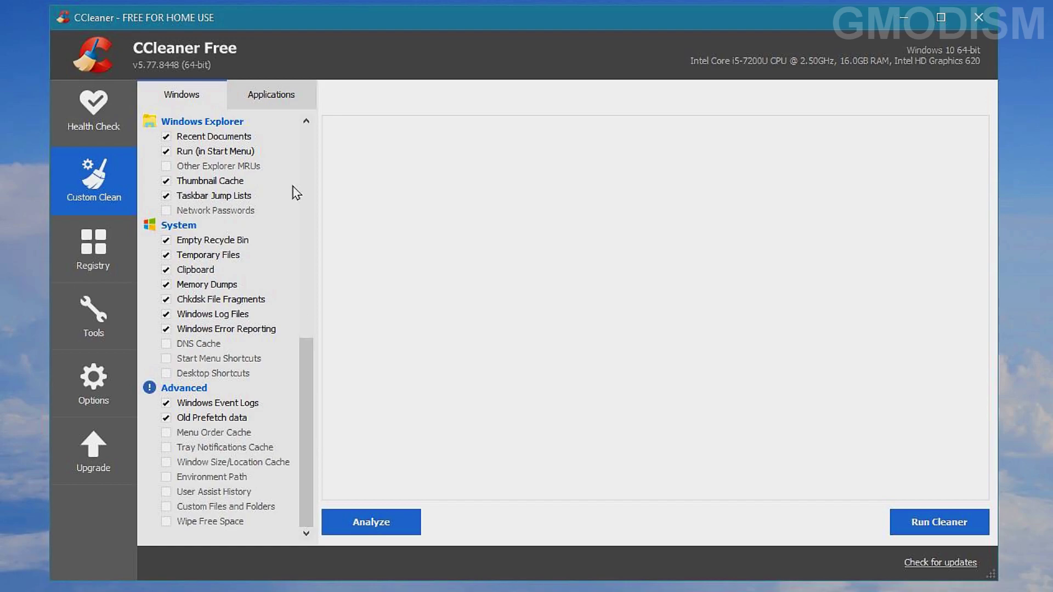
left_click(269, 97)
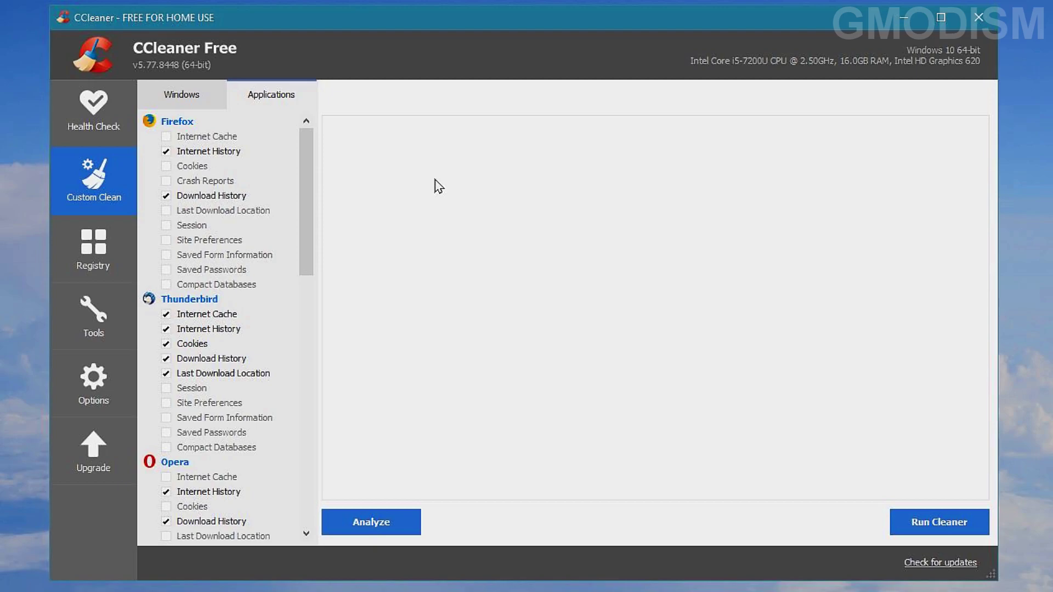
left_click(166, 136)
left_click(184, 167)
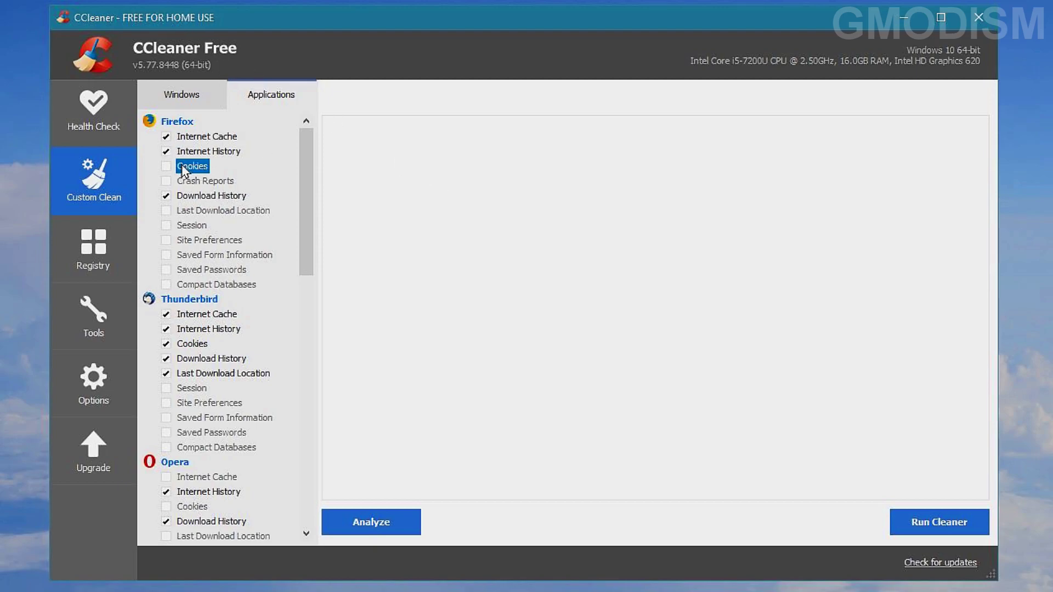
left_click(168, 166)
left_click_drag(304, 210, 311, 420)
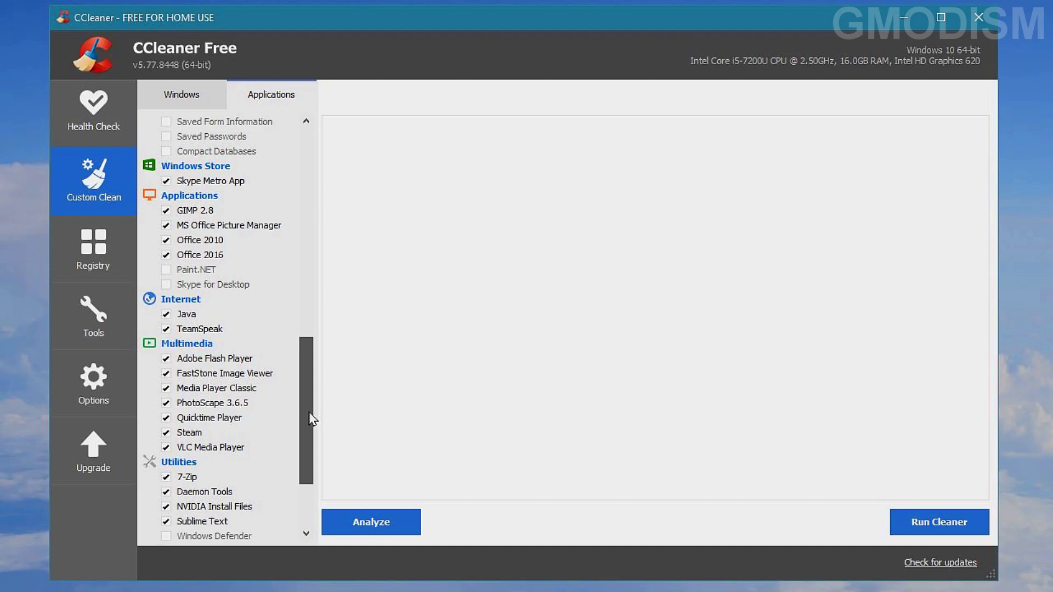
left_click(168, 285)
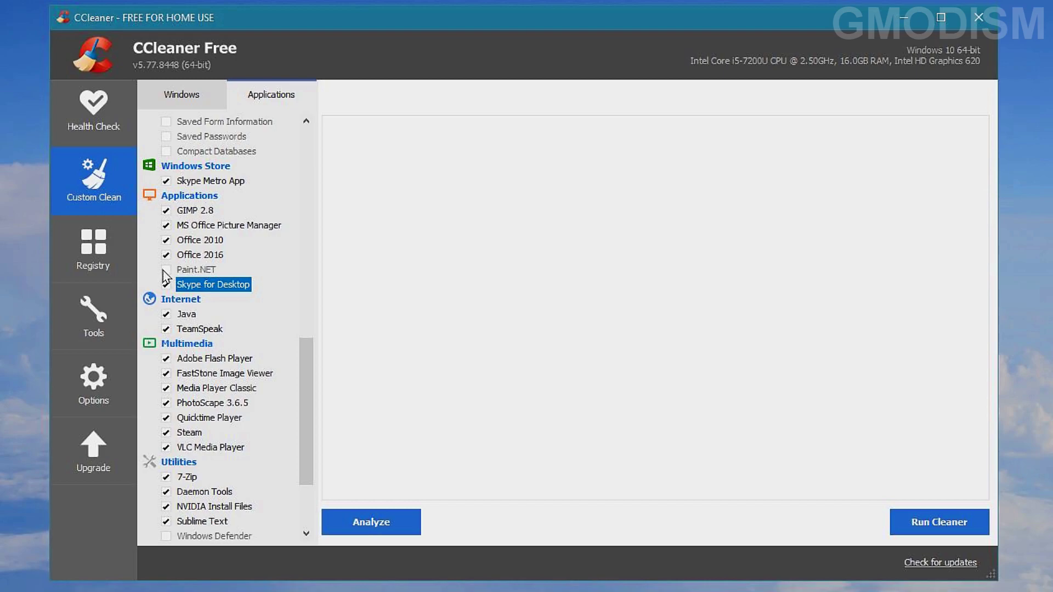
- Analyze the selected Windows and application items, and run the cleaner to delete the files found
scroll(176, 175, "up", 15)
left_click(194, 103)
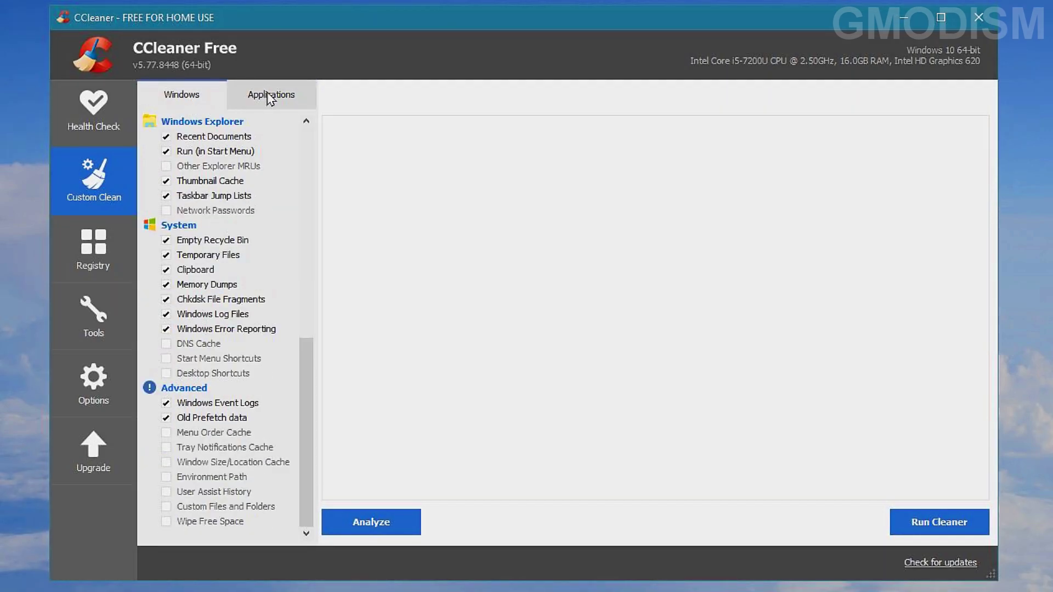
left_click(269, 98)
left_click(204, 96)
left_click(405, 523)
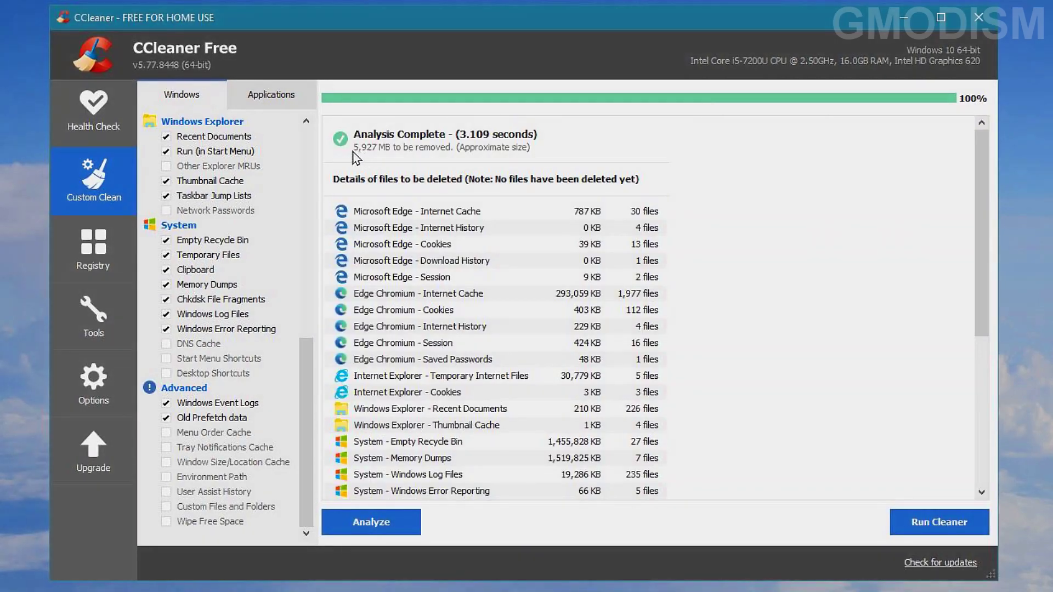
key("Return")
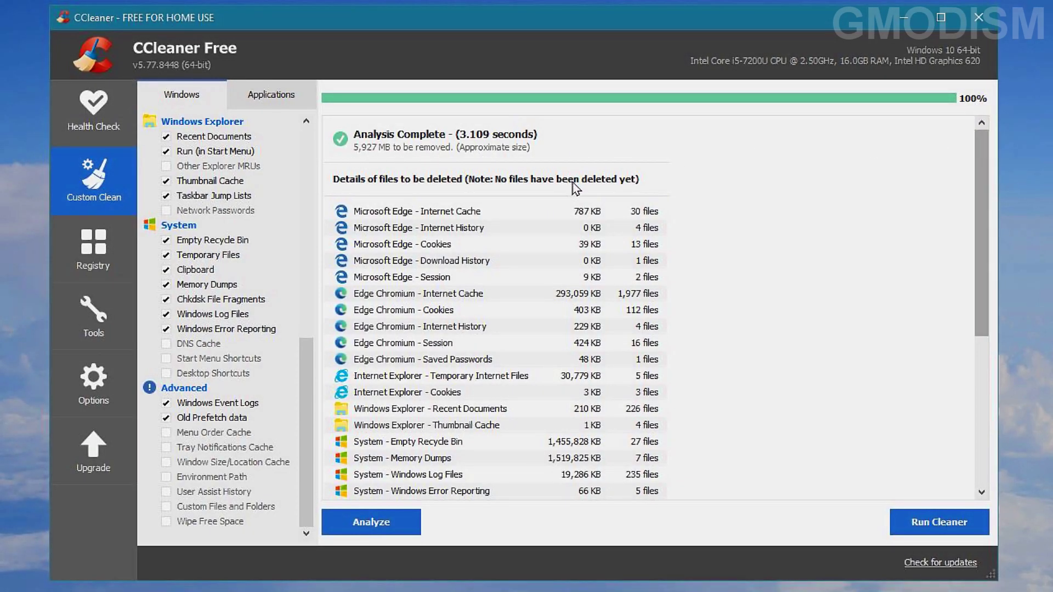
left_click(935, 535)
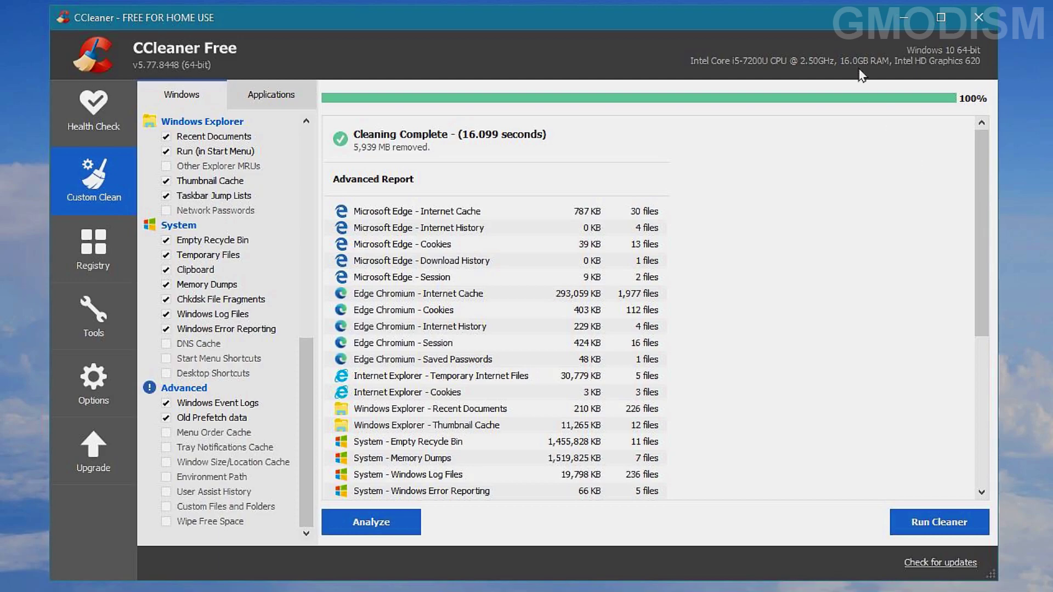
- Scan the registry for issues with all categories included, and fix all selected issues without backing up the registry
left_click(97, 255)
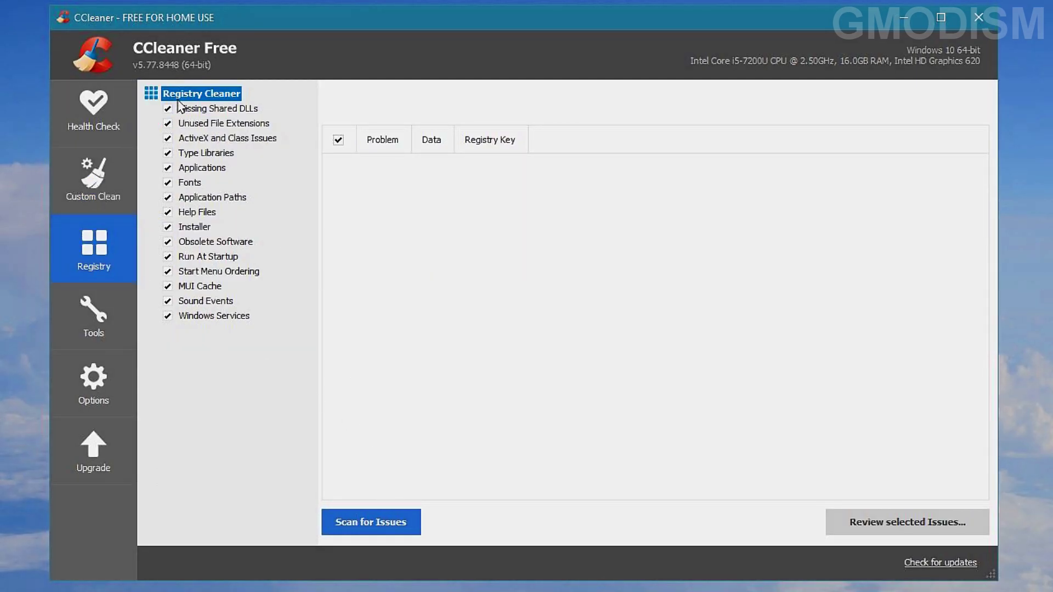
left_click(389, 518)
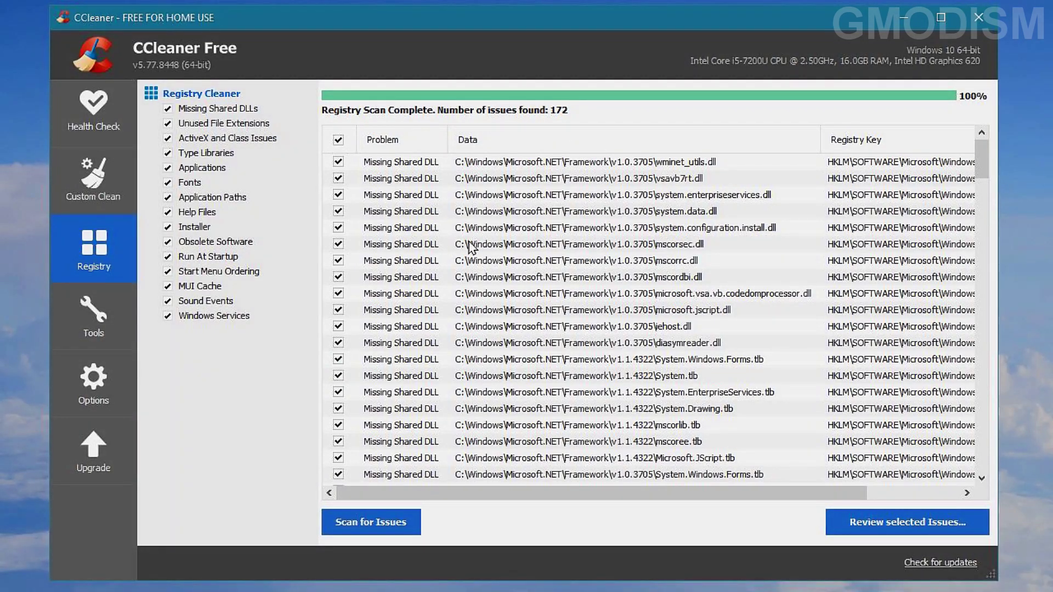
left_click(880, 529)
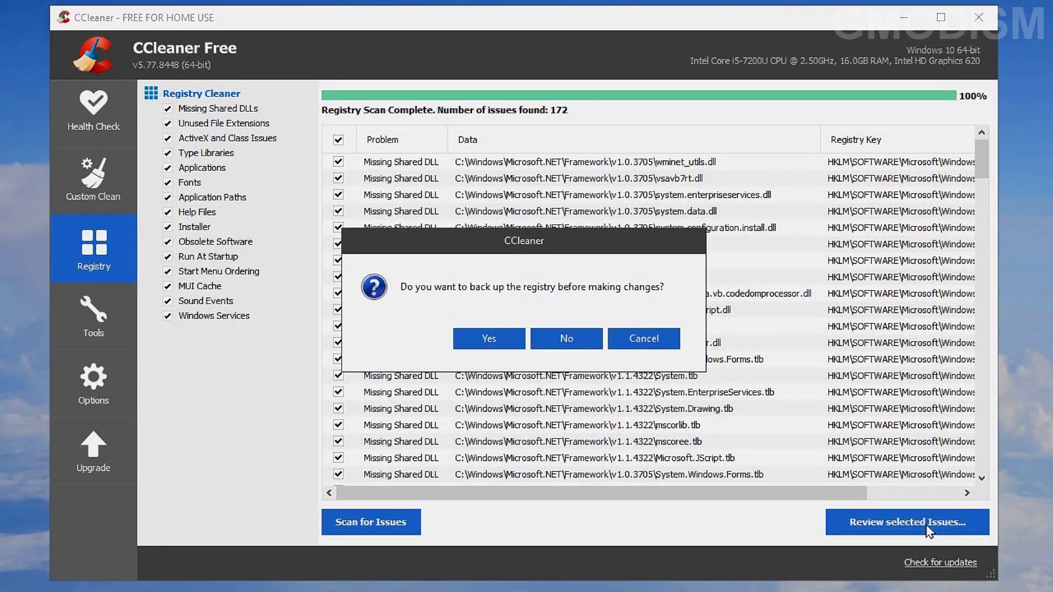
left_click(566, 338)
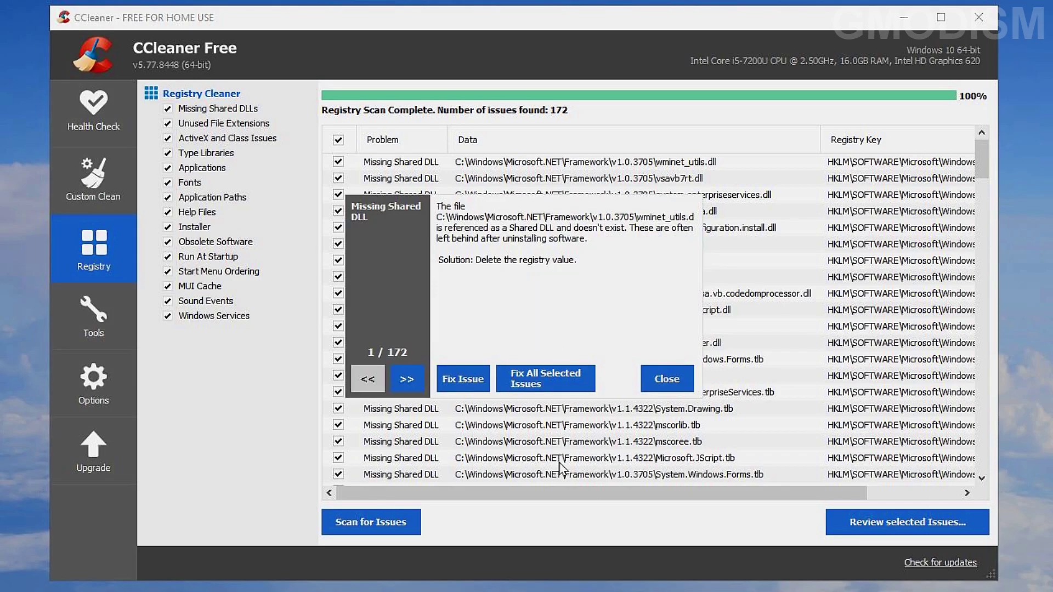
left_click(534, 374)
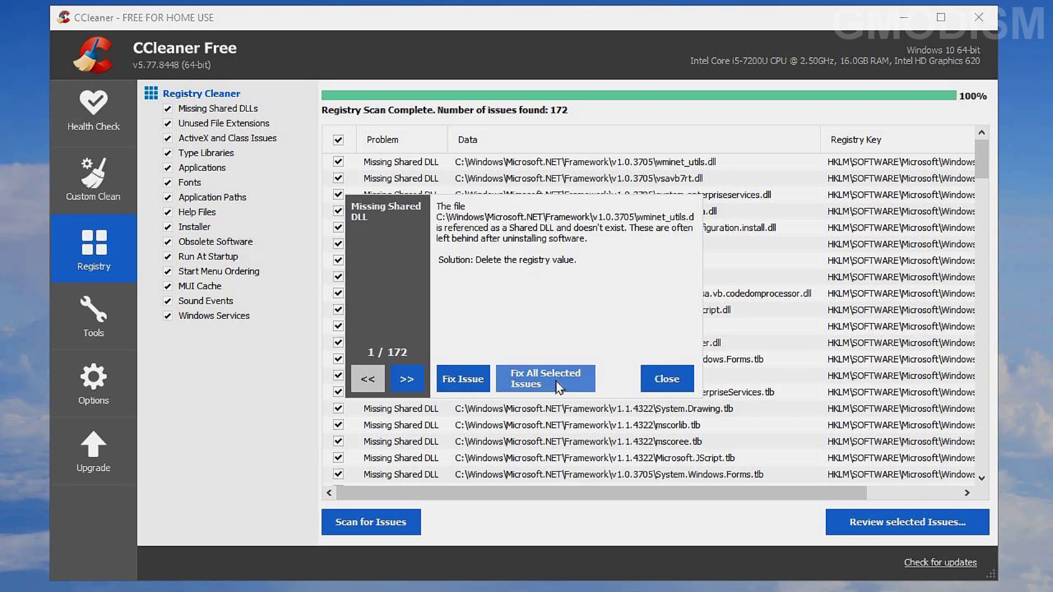
left_click(674, 382)
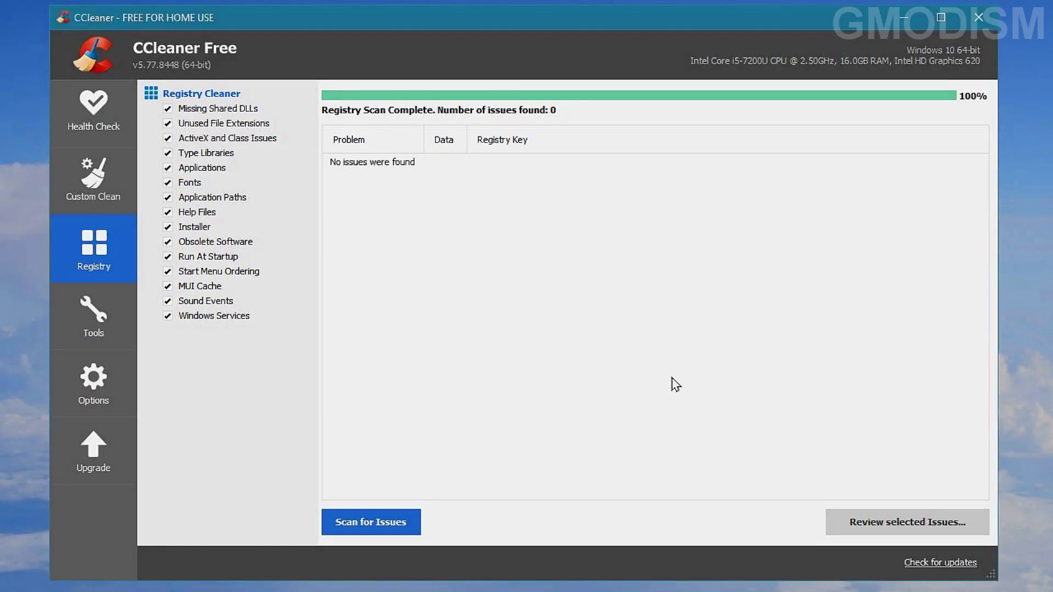